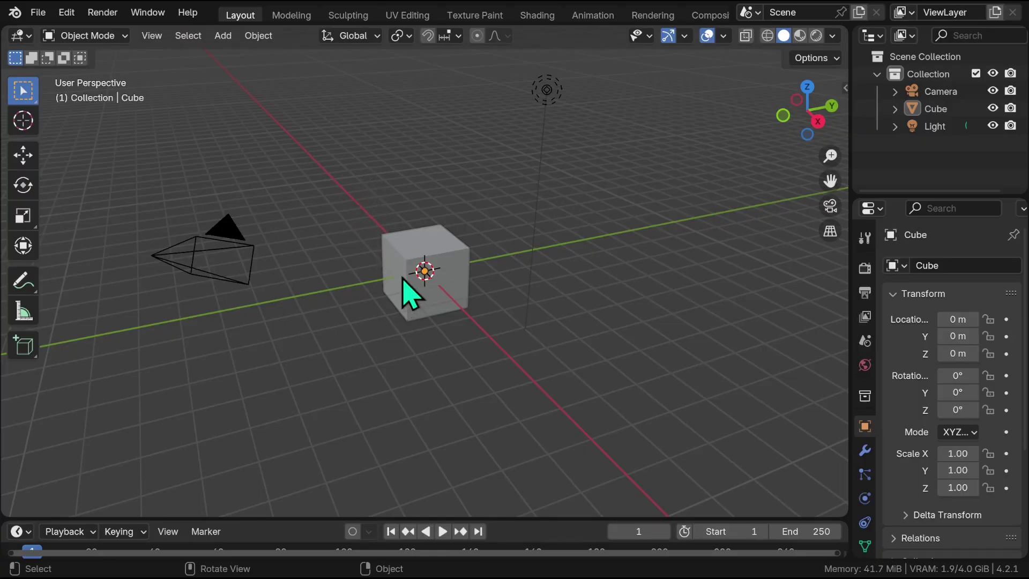
# Delete the default cube and import the rigged Dragonite character from its FBX file.
pyautogui.click(432, 277)
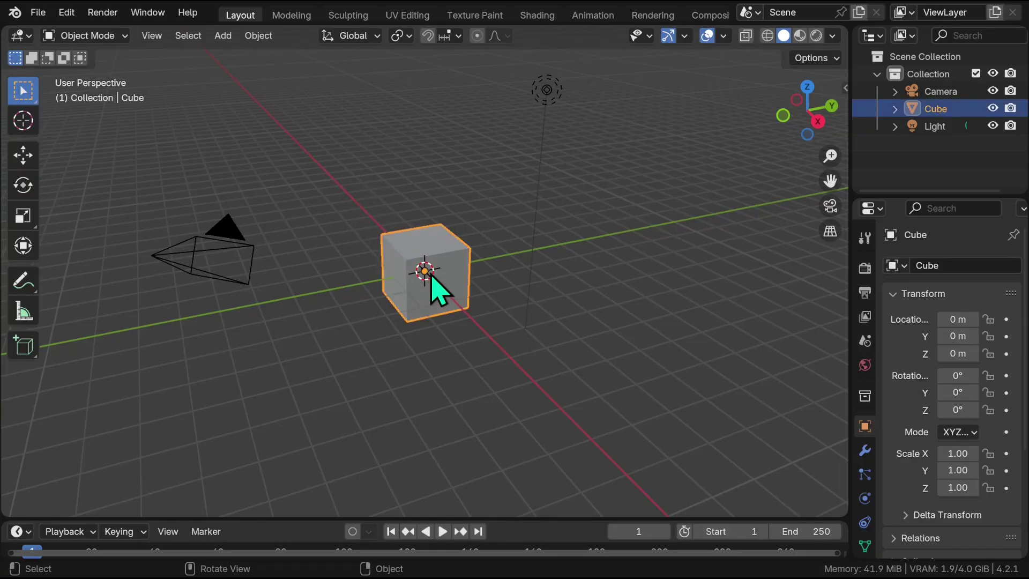
pyautogui.press('Delete')
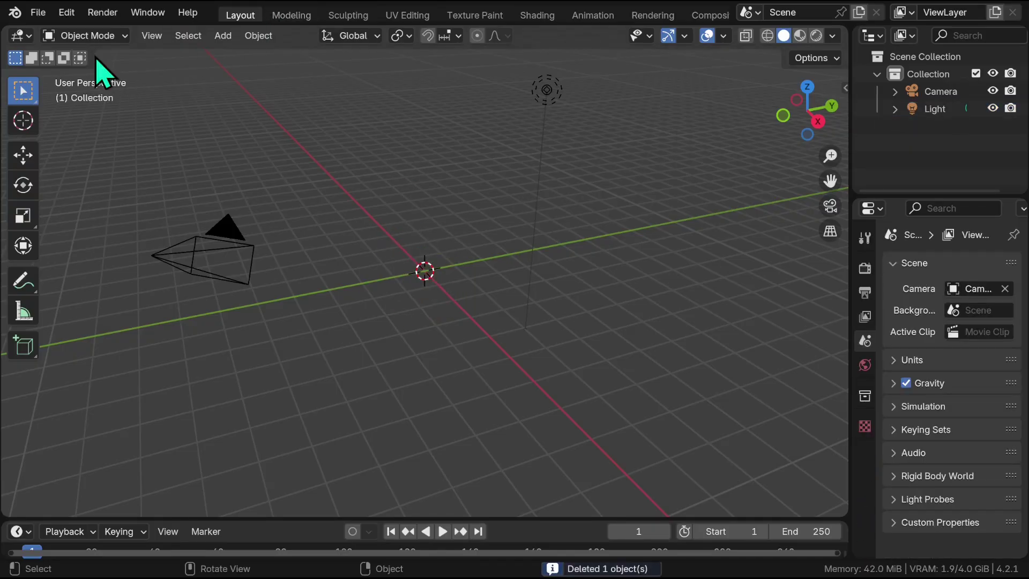
pyautogui.click(37, 12)
pyautogui.moveTo(158, 259)
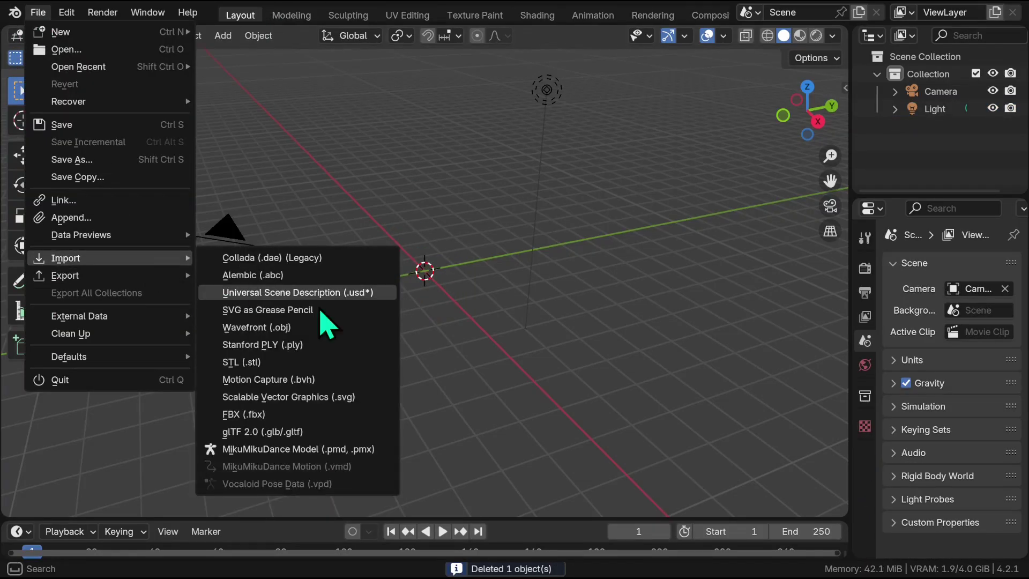
pyautogui.click(351, 410)
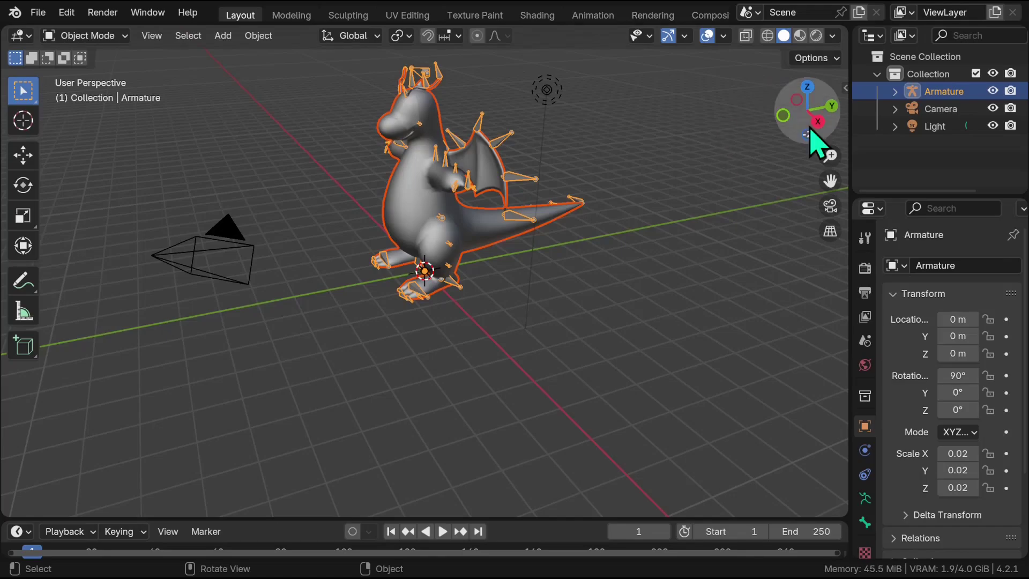
# Display the imported Dragonite model in Material Preview shading and frame it from the front at an angle.
pyautogui.moveTo(804, 118); pyautogui.dragTo(817, 134)
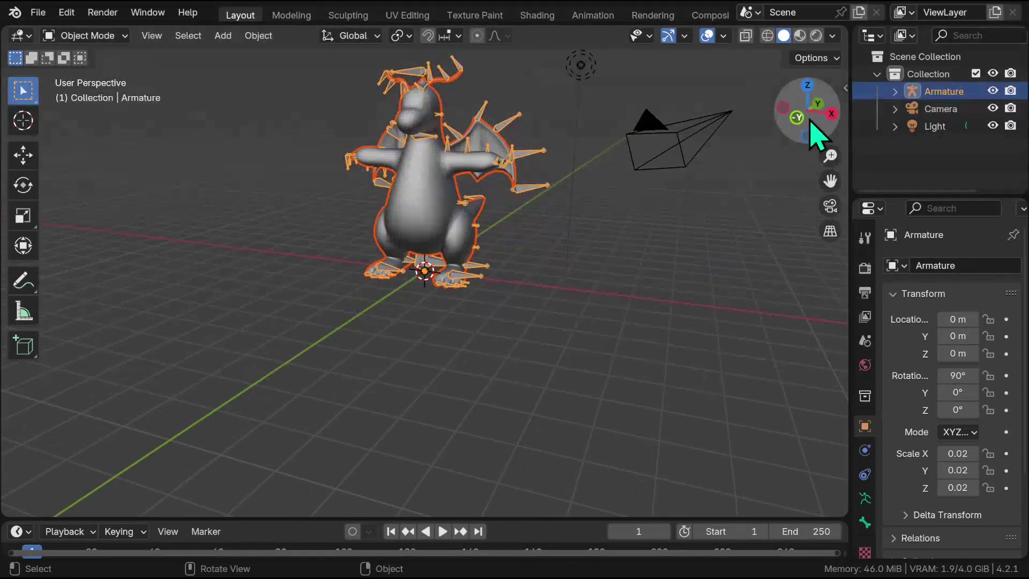
pyautogui.click(799, 36)
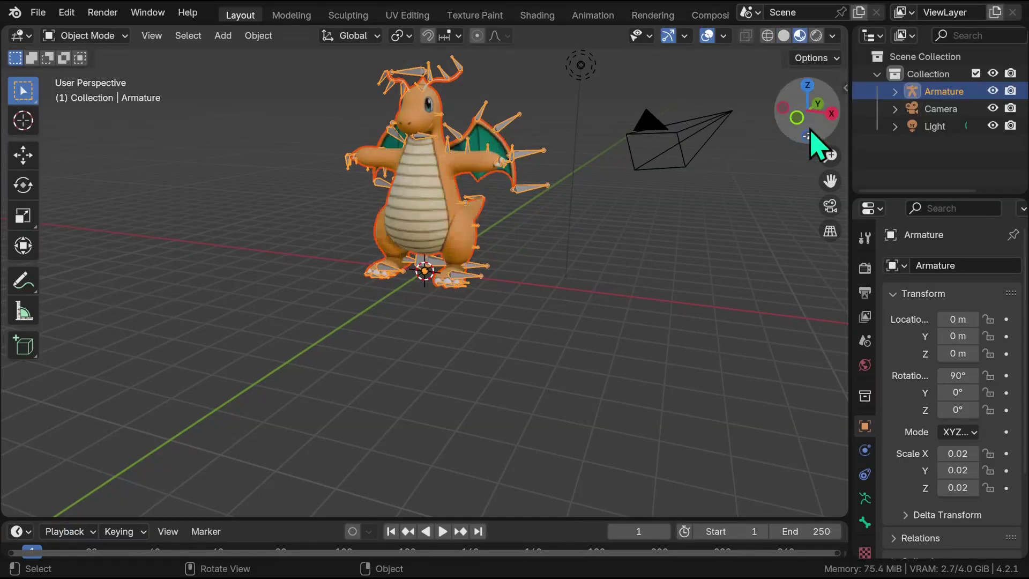
pyautogui.moveTo(820, 143)
pyautogui.mouseDown()
pyautogui.moveTo(847, 182)
pyautogui.moveTo(830, 126)
pyautogui.mouseUp()
pyautogui.moveTo(830, 181); pyautogui.dragTo(845, 285)
pyautogui.moveTo(806, 110); pyautogui.dragTo(911, 110)
pyautogui.moveTo(756, 134); pyautogui.dragTo(544, 161)
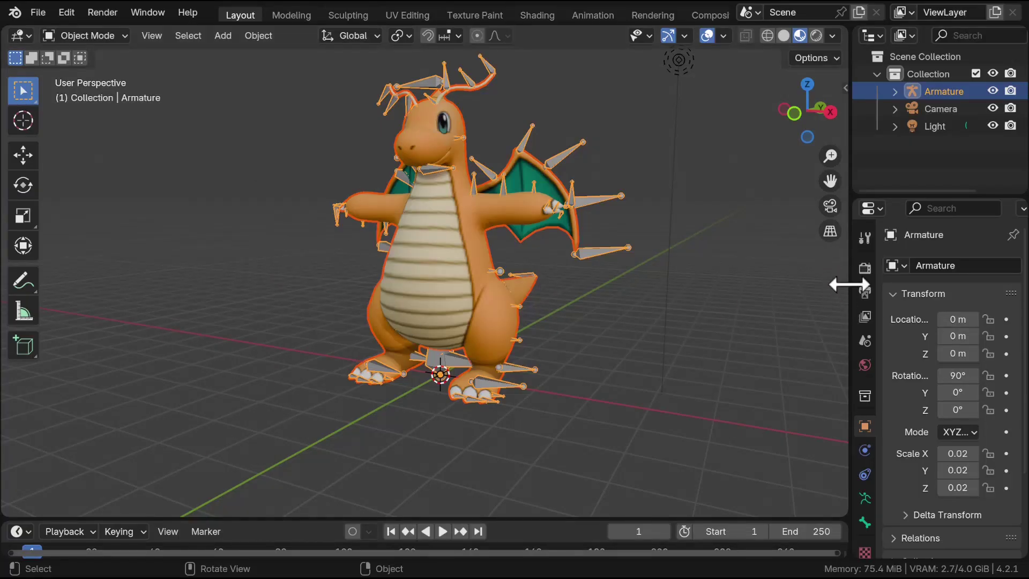
# Widen the properties area and set both the current frame and the start frame to 0.
pyautogui.moveTo(849, 284); pyautogui.dragTo(802, 305)
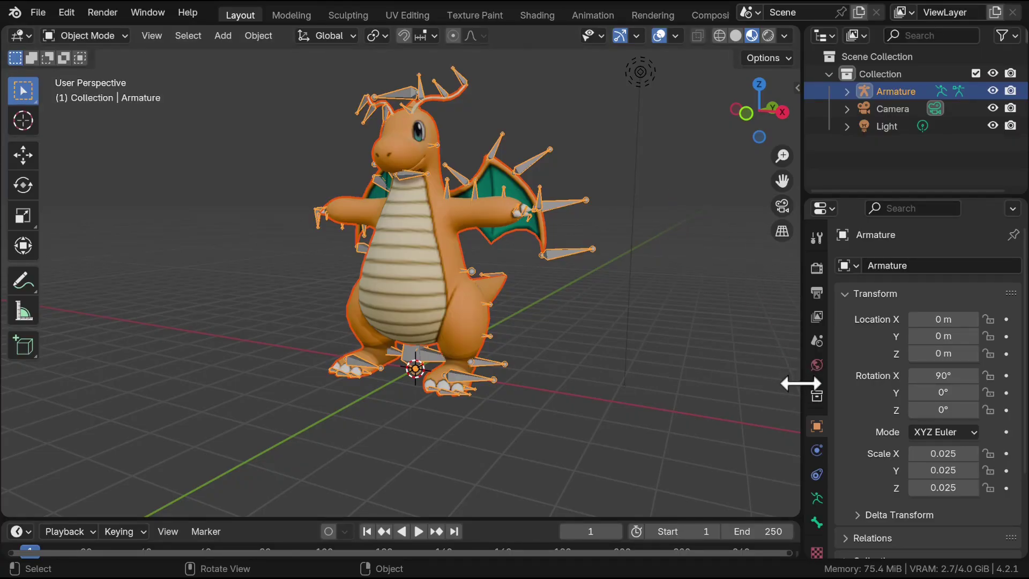
pyautogui.click(566, 531)
pyautogui.click(650, 531)
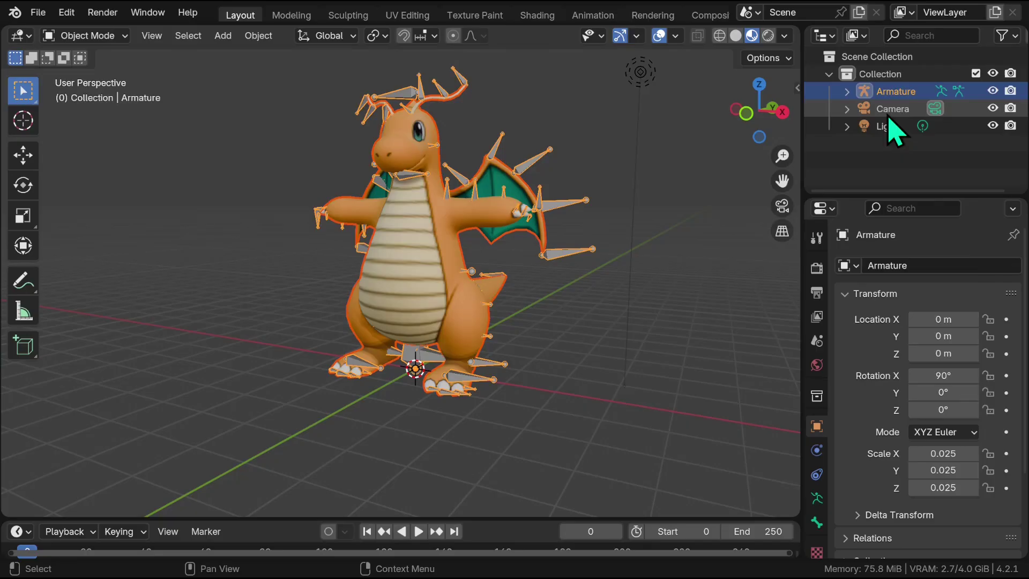
# Expand the Armature hierarchy and examine the Dragonite mesh parented to it, ending with the Armature selected.
pyautogui.click(846, 91)
pyautogui.click(911, 143)
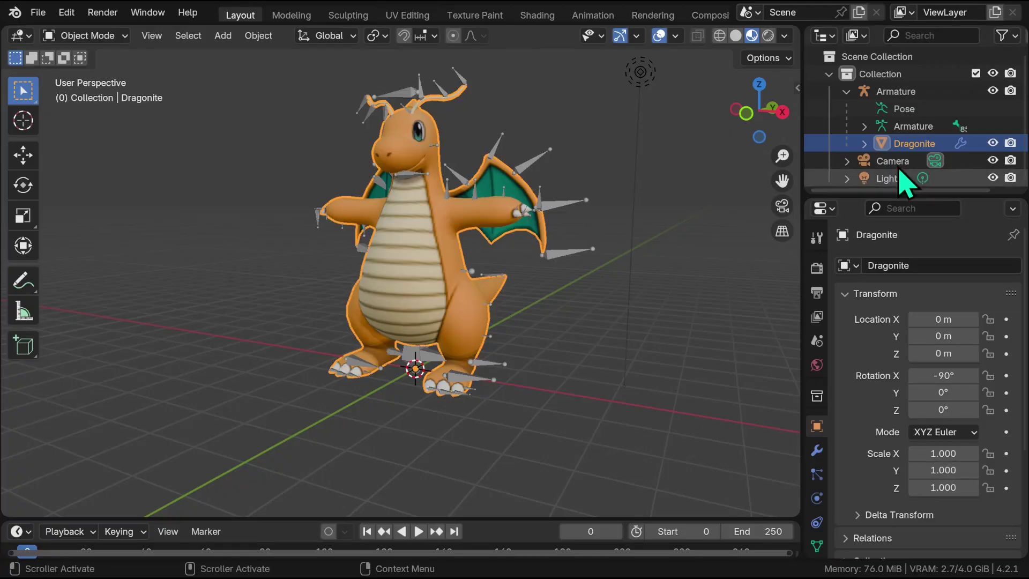
pyautogui.click(902, 92)
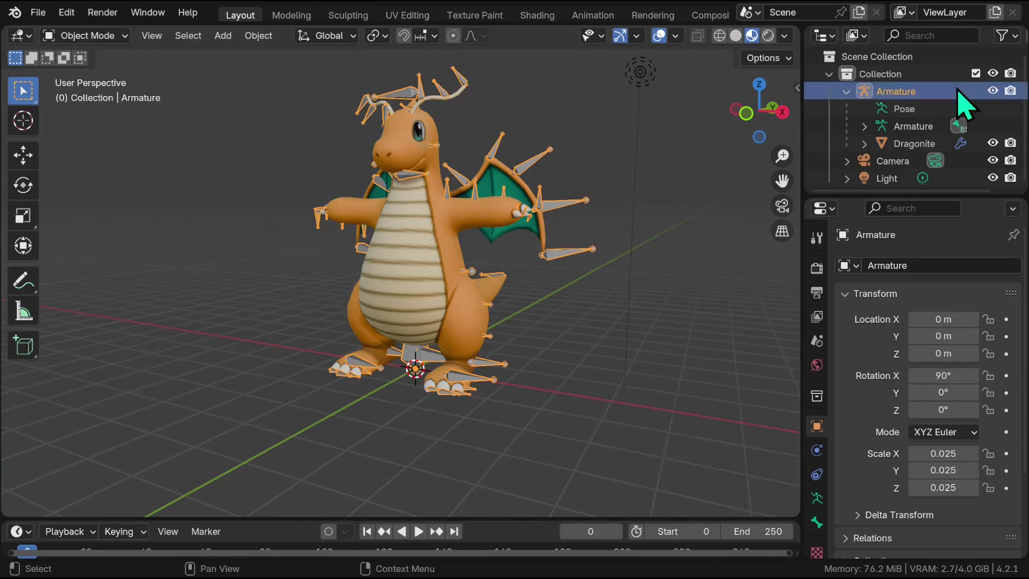
# Hide the armature's bones through the viewport overlay settings.
pyautogui.click(676, 37)
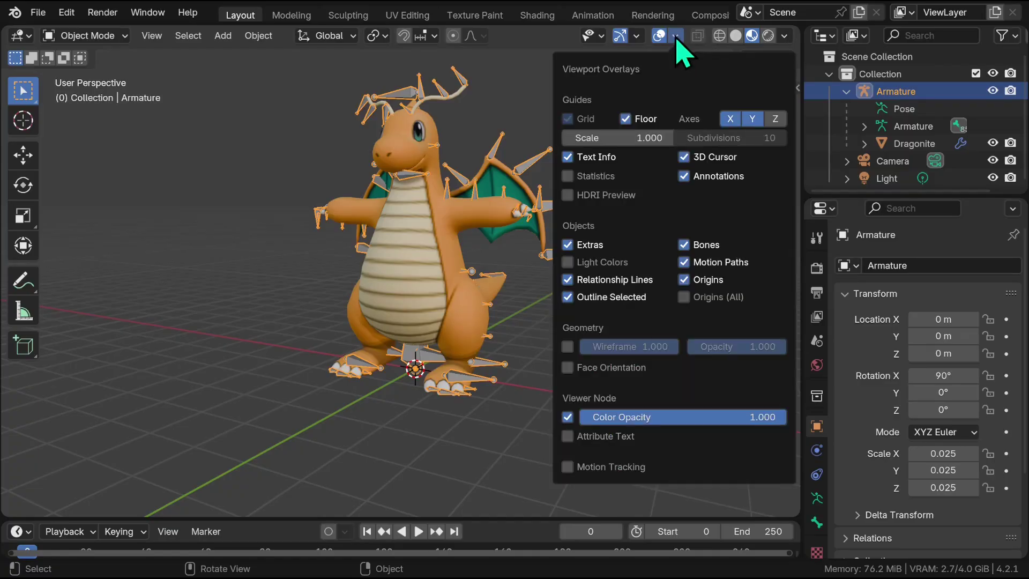
pyautogui.click(684, 245)
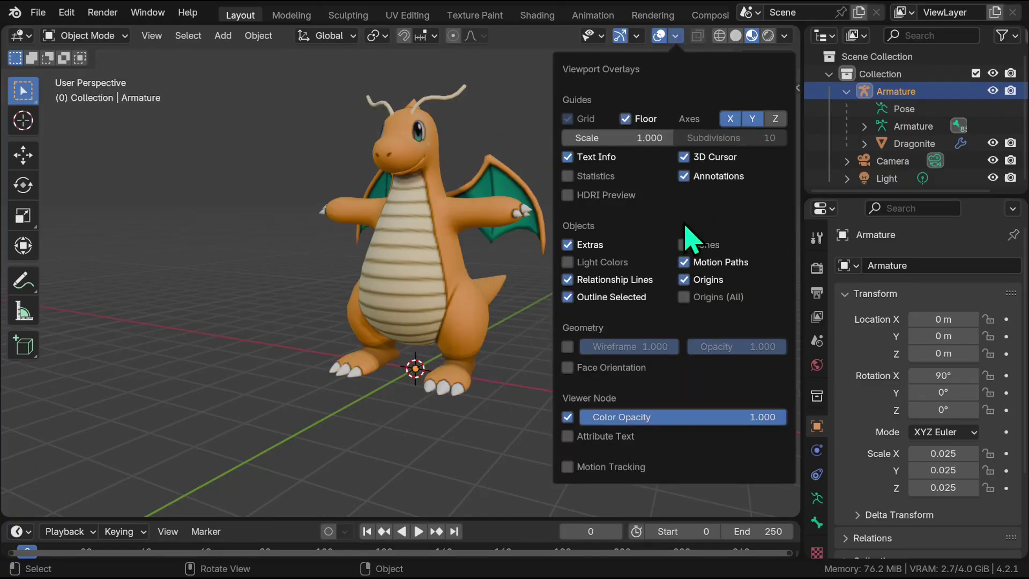
pyautogui.click(676, 37)
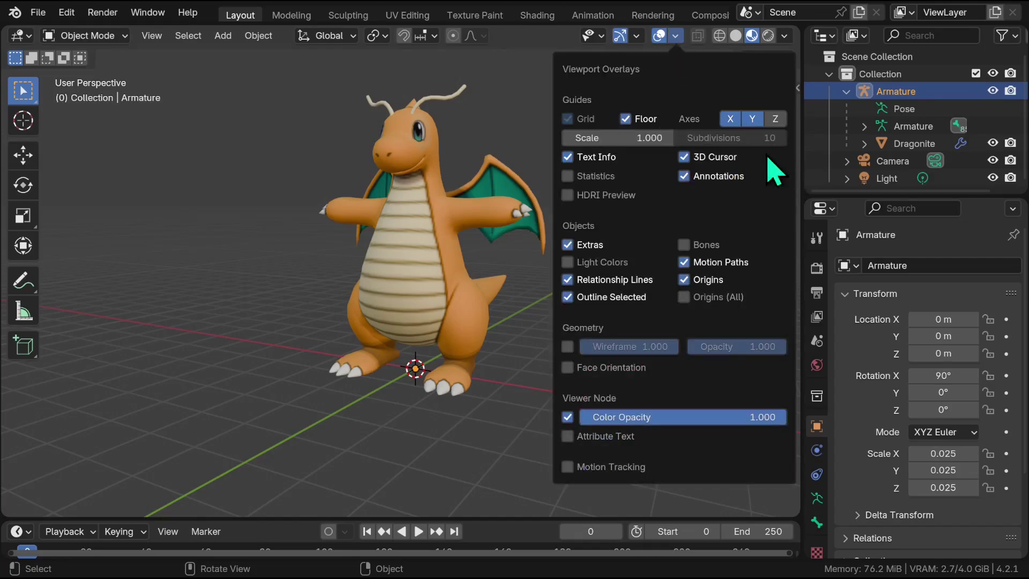
# Toggle the Y axis line, the floor grid and all viewport overlays off and back on.
pyautogui.click(751, 119)
pyautogui.click(751, 119)
pyautogui.click(637, 120)
pyautogui.click(636, 120)
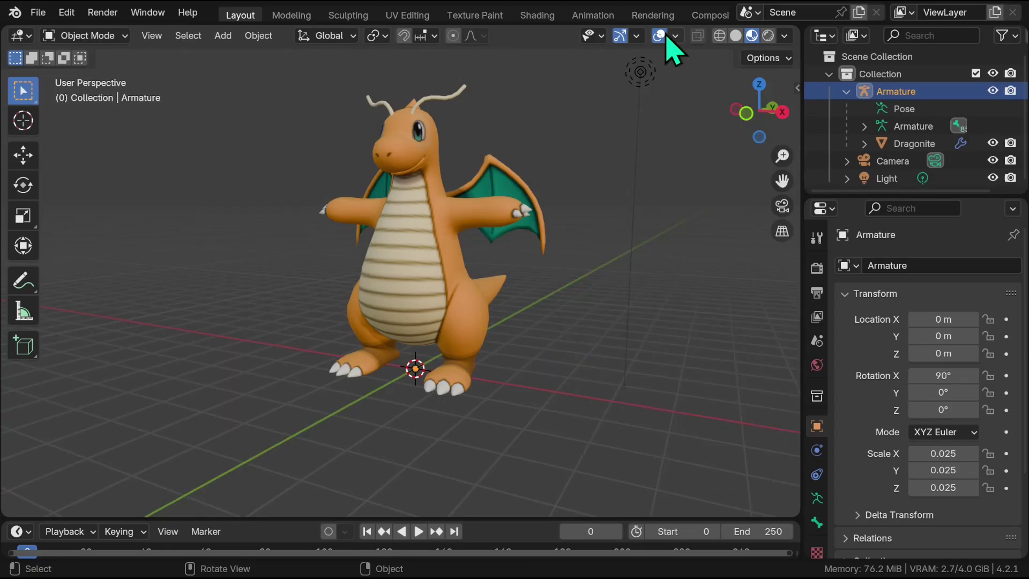
pyautogui.click(661, 36)
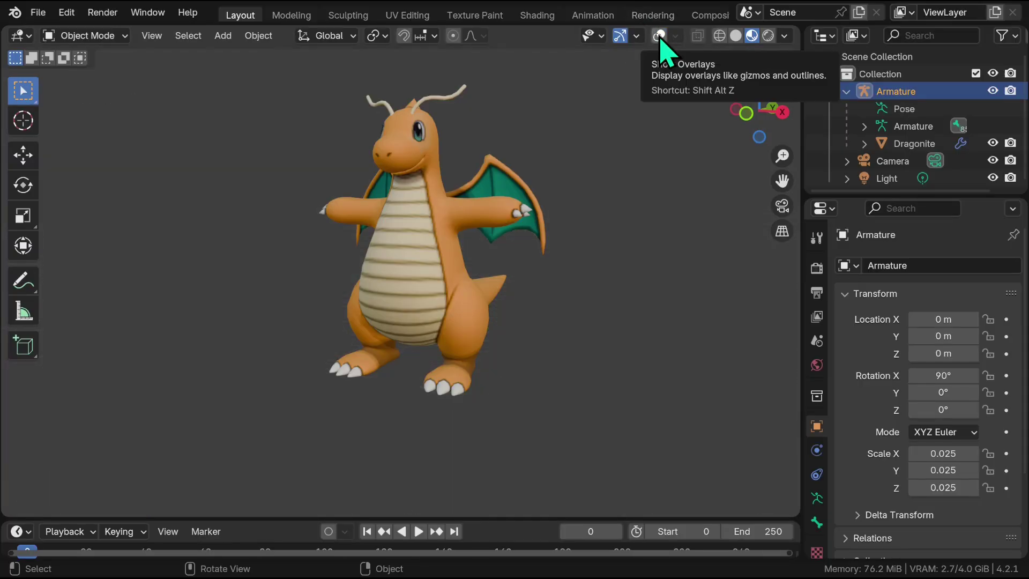
pyautogui.click(661, 35)
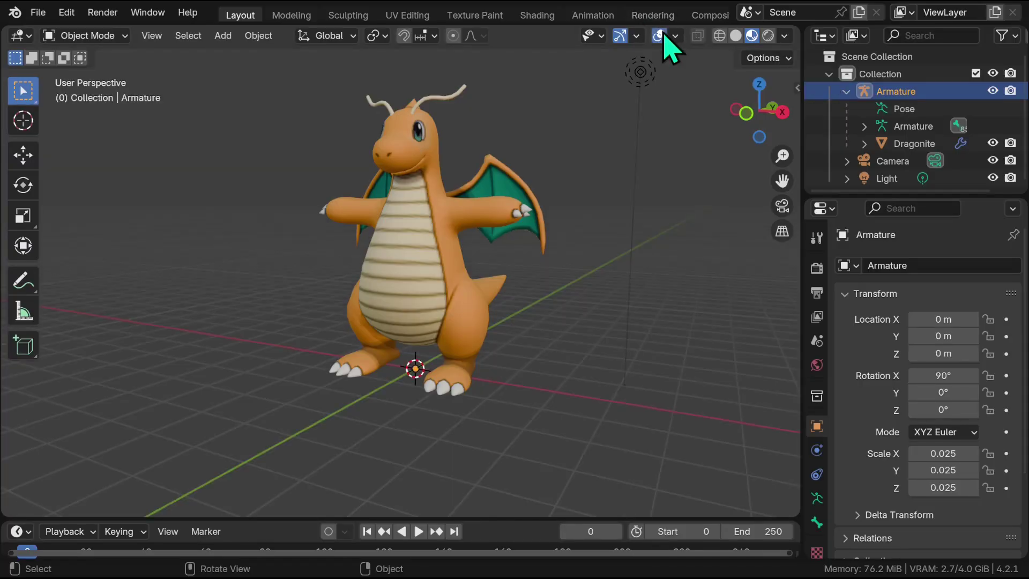
# Keyframe the Dragonite mesh's scale at 1.000 on all axes at frame 0 and enlarge the timeline area.
pyautogui.moveTo(588, 161); pyautogui.dragTo(769, 142, button='middle')
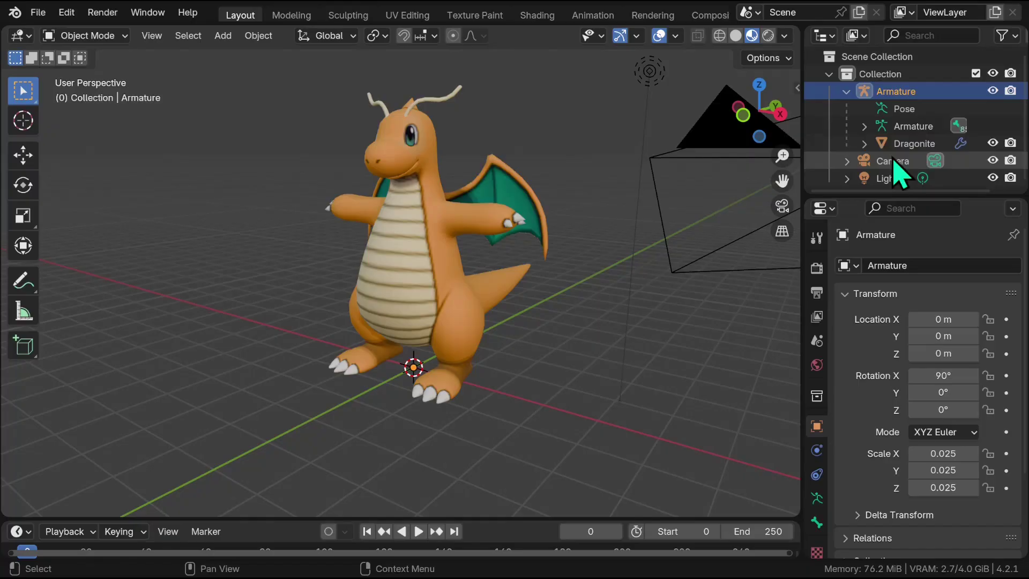
pyautogui.click(884, 145)
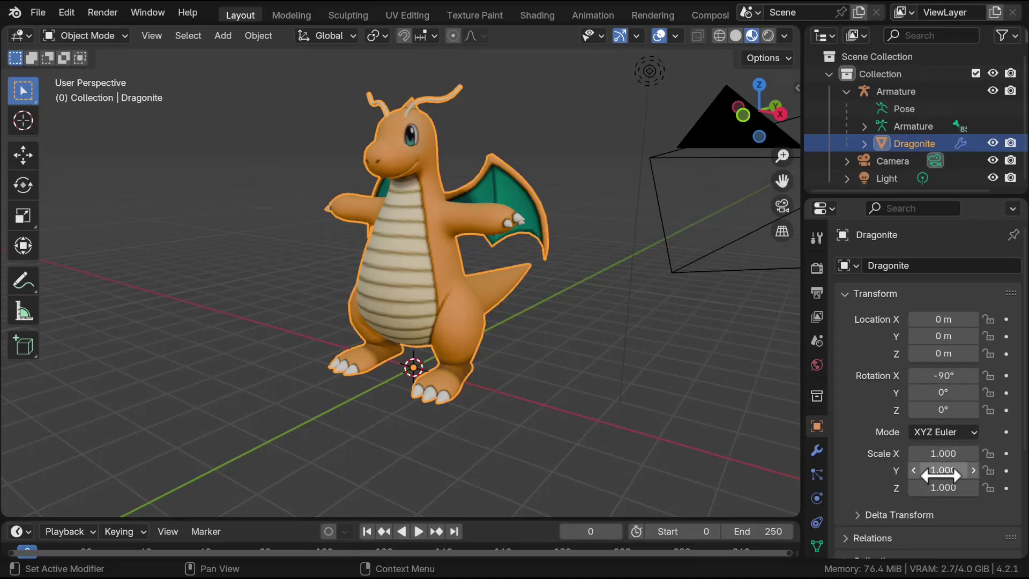
pyautogui.press('i')
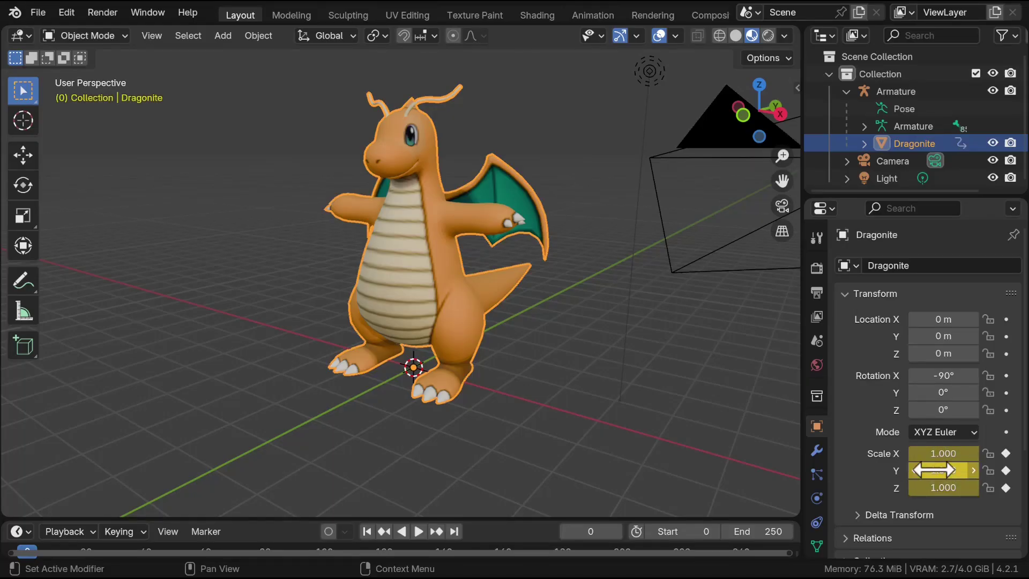
pyautogui.moveTo(657, 517); pyautogui.dragTo(645, 415)
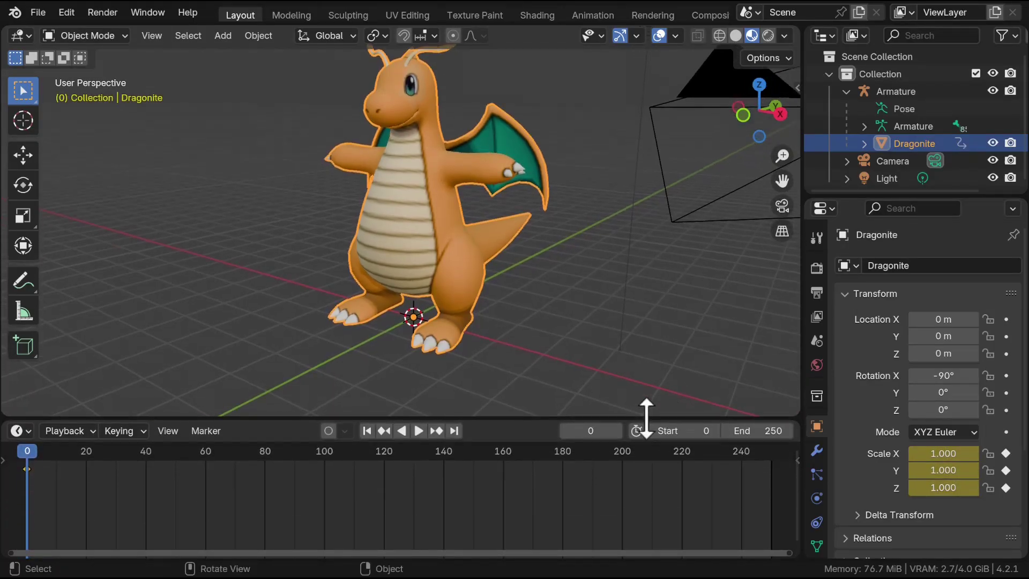
# Play the animation briefly to check the new keyframe, and return to frame 0.
pyautogui.press('space')
pyautogui.press('space')
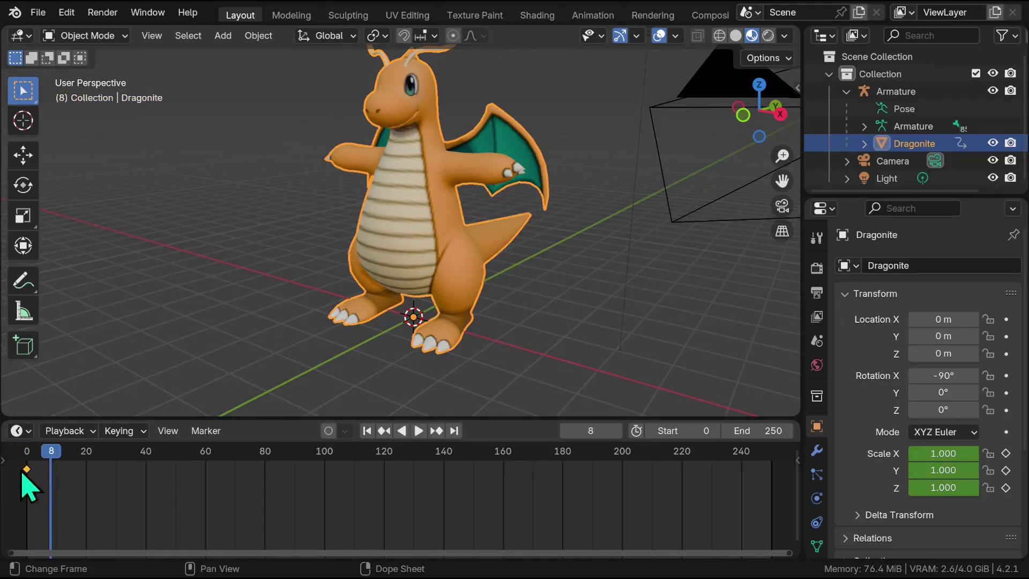
pyautogui.moveTo(47, 458); pyautogui.dragTo(27, 463)
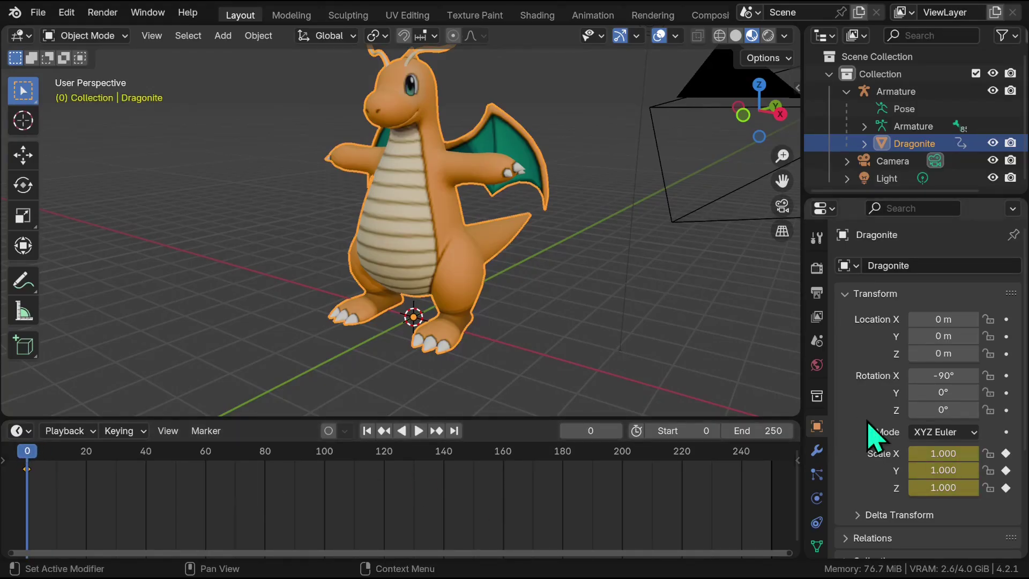
# Move to frame 50 and set the Dragonite mesh's X, Y and Z scale to 3.
pyautogui.moveTo(134, 462); pyautogui.dragTo(177, 470)
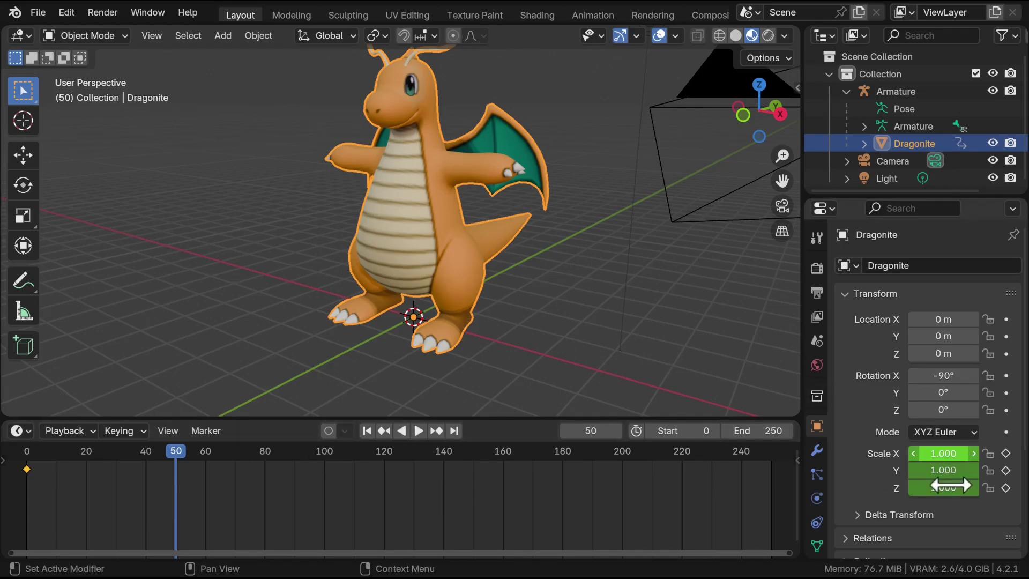
pyautogui.moveTo(950, 485); pyautogui.dragTo(950, 484)
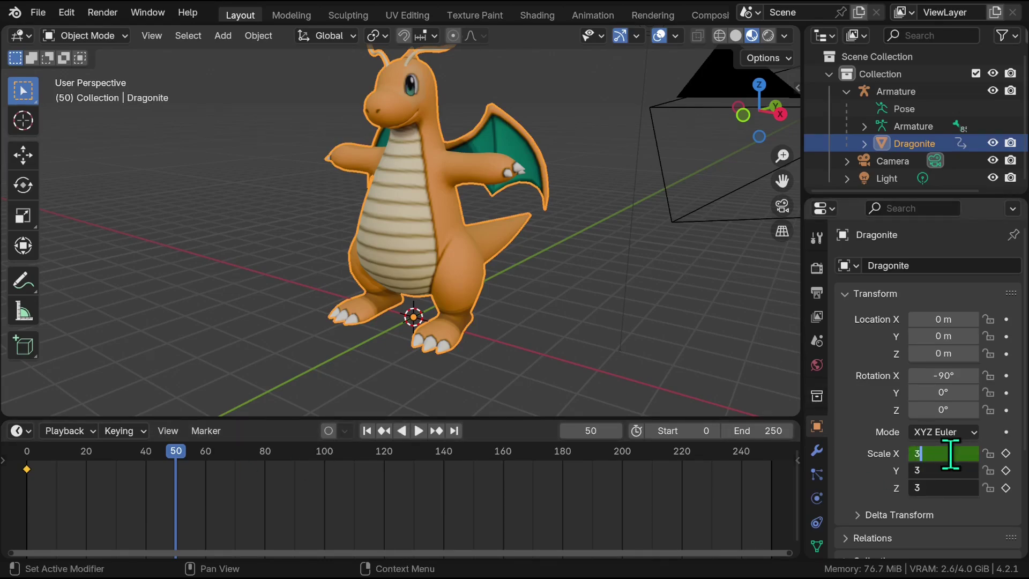
pyautogui.write('3')
pyautogui.press('Return')
pyautogui.scroll(-3, 684, 315)
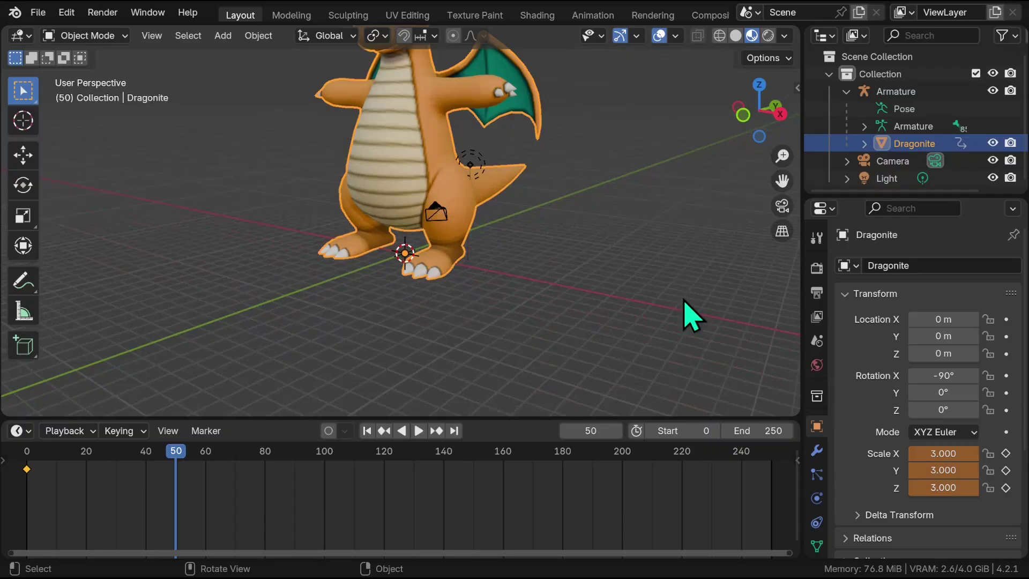
pyautogui.scroll(3, 684, 314)
# Insert keyframes for the X, Y and Z scale of the Dragonite mesh at frame 50.
pyautogui.click(1006, 453)
pyautogui.click(1006, 470)
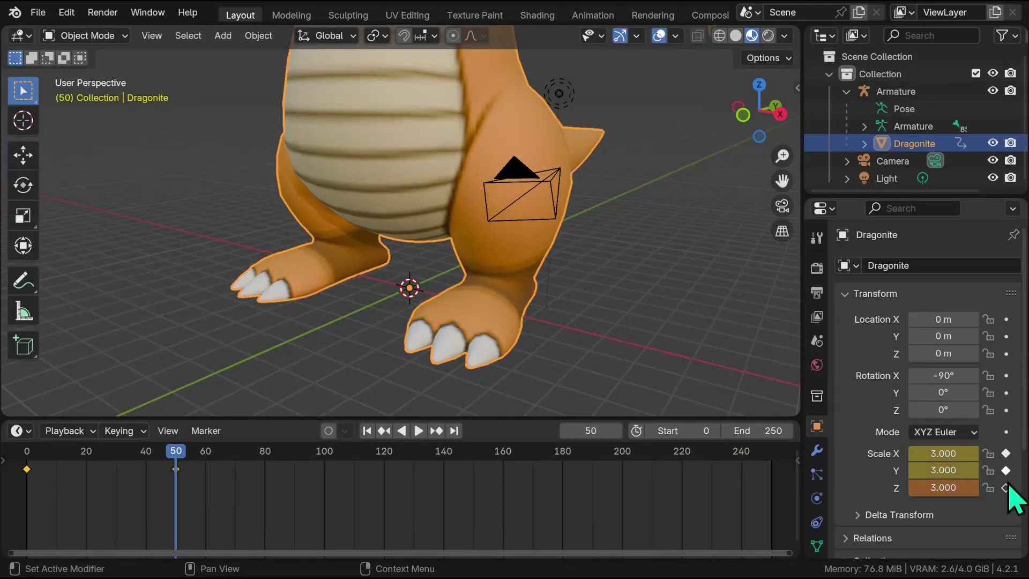
pyautogui.click(1006, 487)
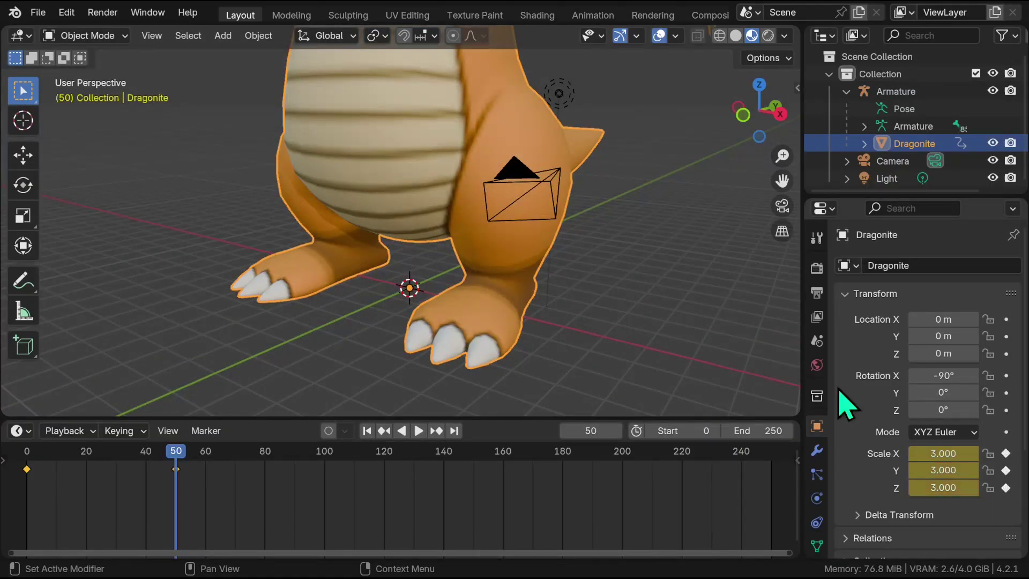
# Play the scaling animation from frame 0 to past frame 50 to preview Dragonite's growth.
pyautogui.click(27, 459)
pyautogui.press('space')
pyautogui.press('space')
pyautogui.scroll(-4, 760, 177)
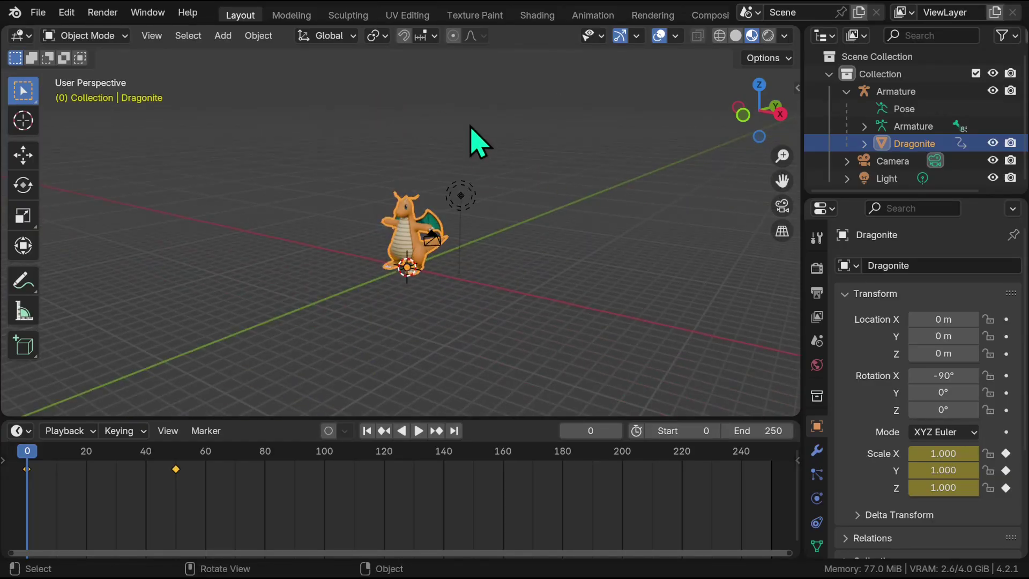
pyautogui.press('space')
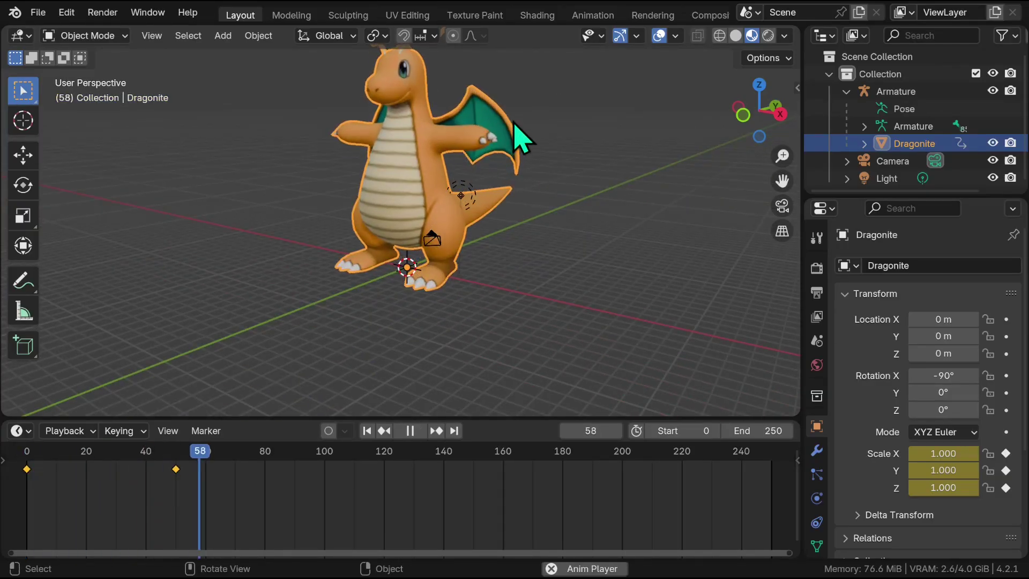
pyautogui.press('space')
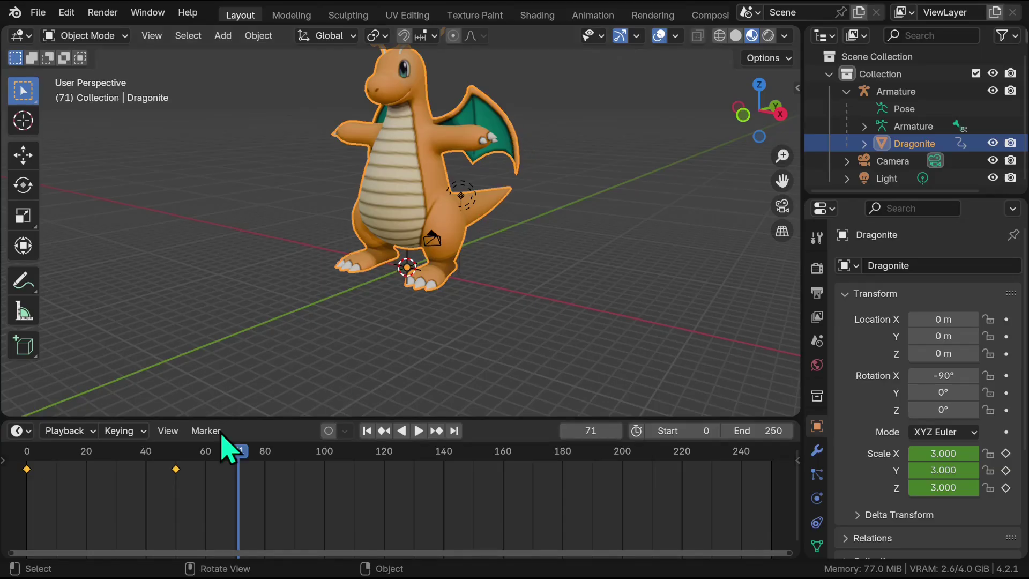
# Switch to the Animation workspace and display its main viewport in Material Preview shading with the whole Dragonite in view.
pyautogui.click(607, 18)
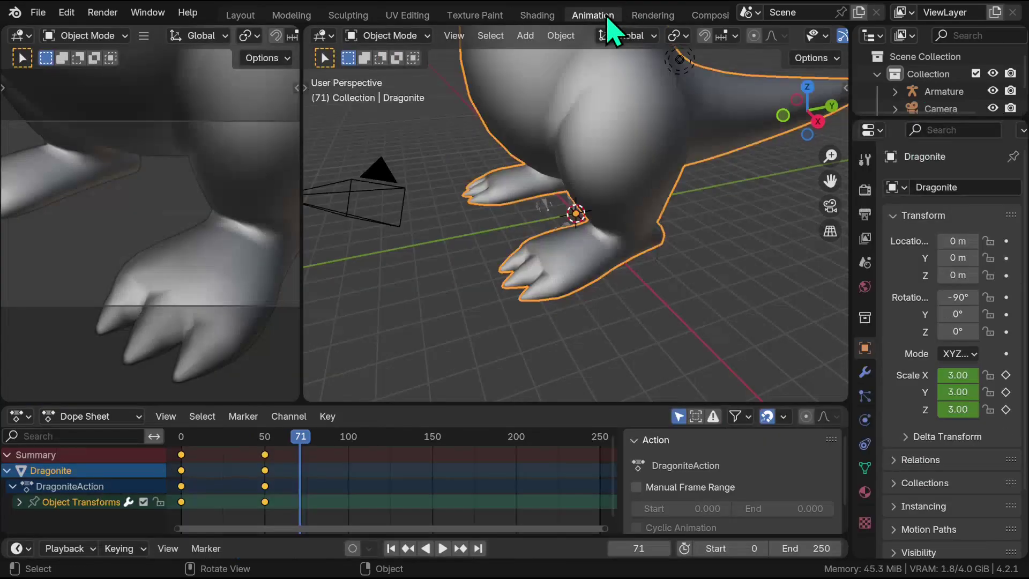
pyautogui.scroll(-3, 841, 38)
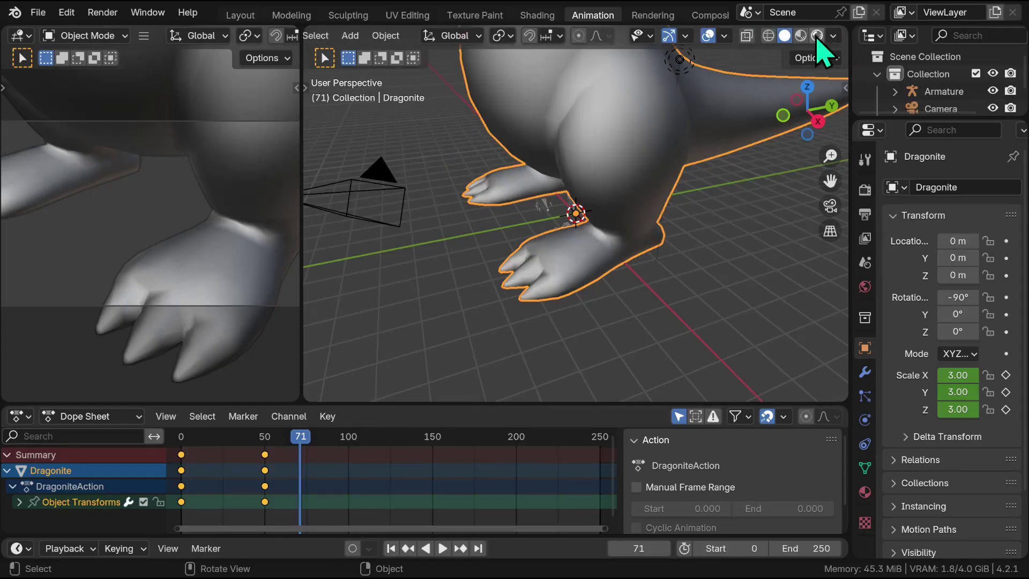
pyautogui.click(800, 35)
pyautogui.scroll(-5, 806, 150)
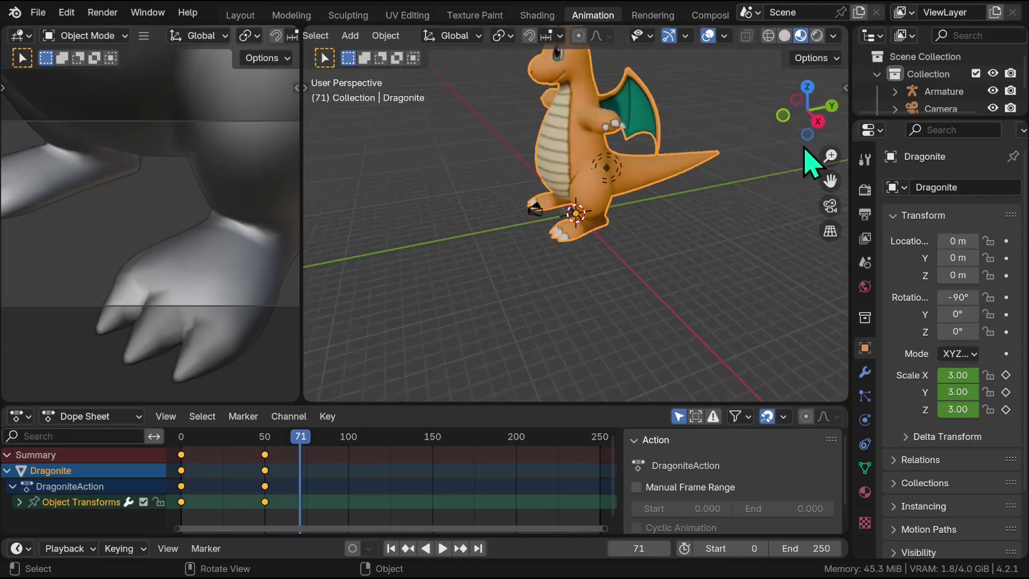
pyautogui.moveTo(805, 116); pyautogui.dragTo(836, 113)
pyautogui.moveTo(828, 181); pyautogui.dragTo(830, 236)
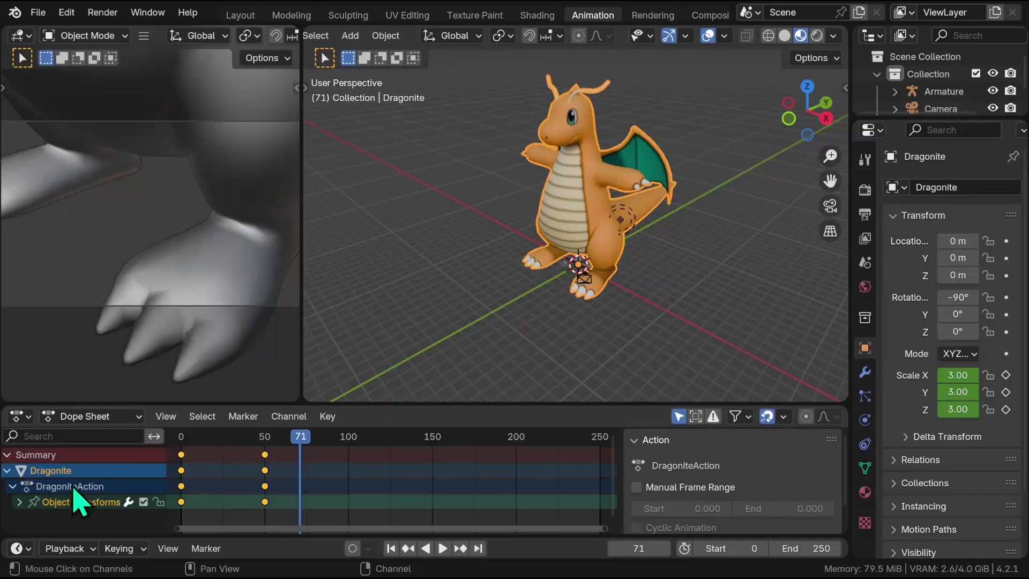
# Expand Dragonite's Object Transforms channels in the Dope Sheet and move only the X Scale keyframe at frame 50 to frame 100.
pyautogui.click(20, 502)
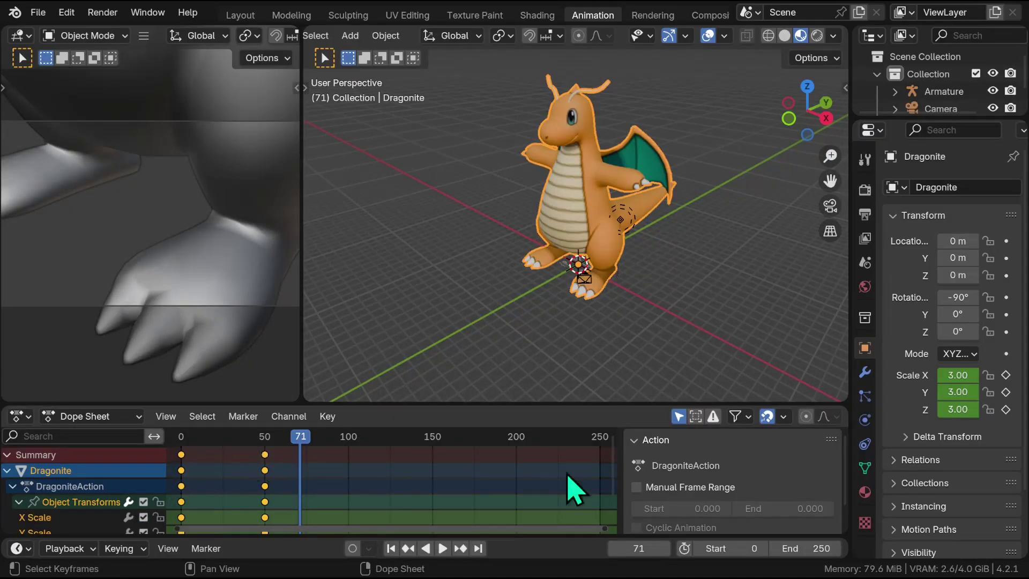
pyautogui.scroll(-3, 615, 482)
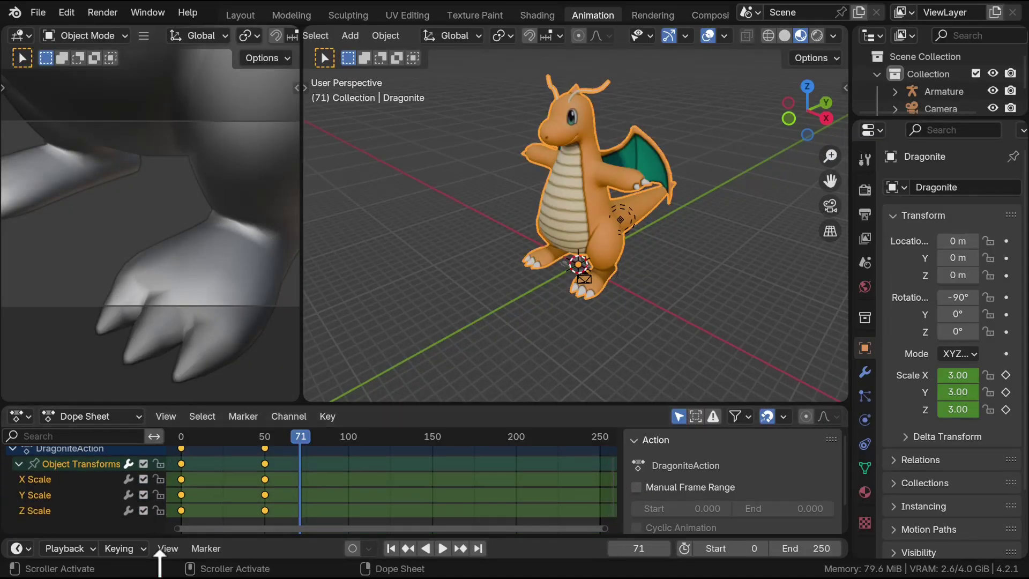
pyautogui.click(269, 480)
pyautogui.moveTo(237, 441); pyautogui.dragTo(267, 451)
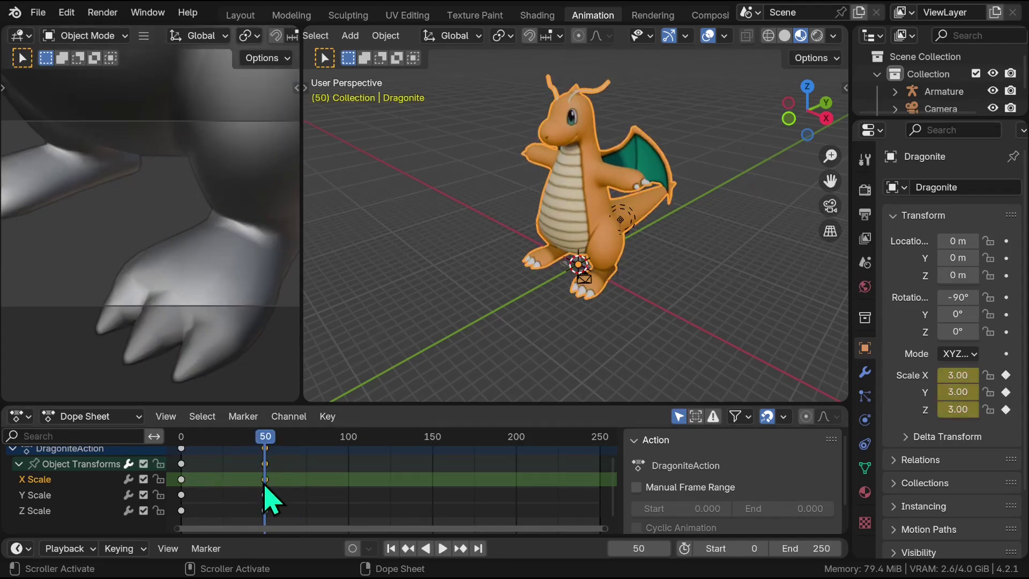
pyautogui.press('g')
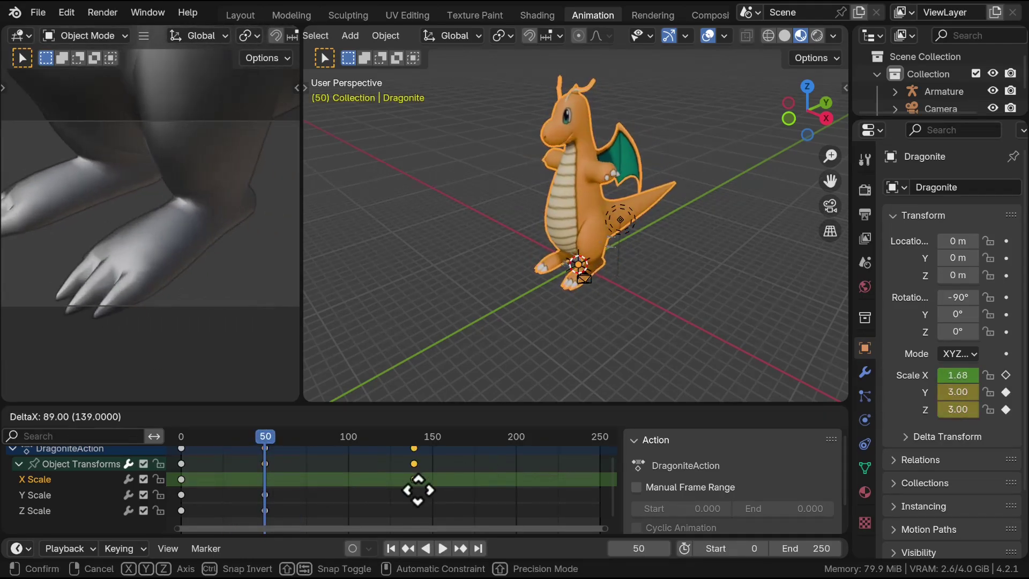
pyautogui.click(352, 503)
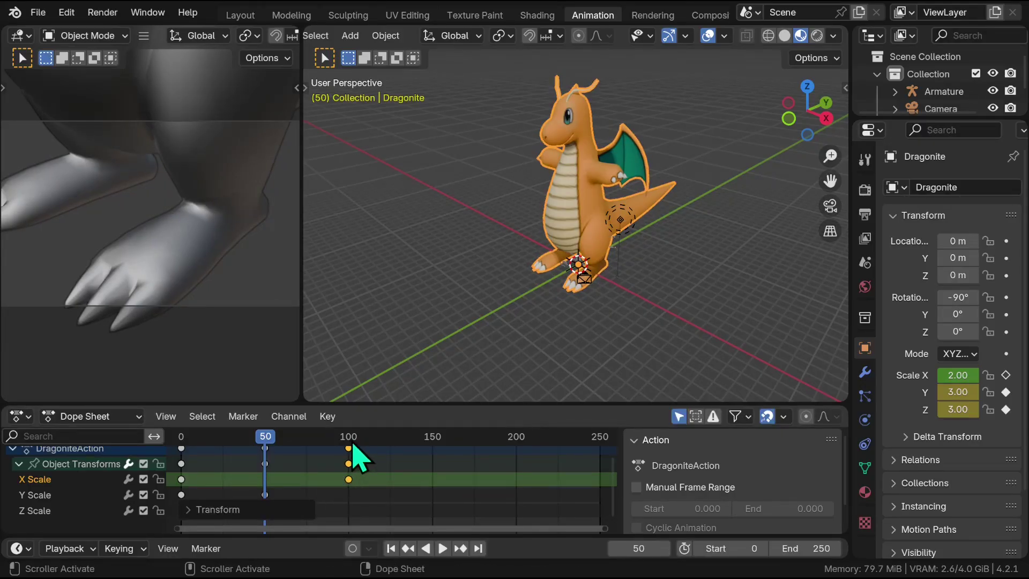
# Scrub and play the animation around frame 50 and view Dragonite from the front to examine its X scale against Y and Z.
pyautogui.moveTo(349, 442); pyautogui.dragTo(266, 464)
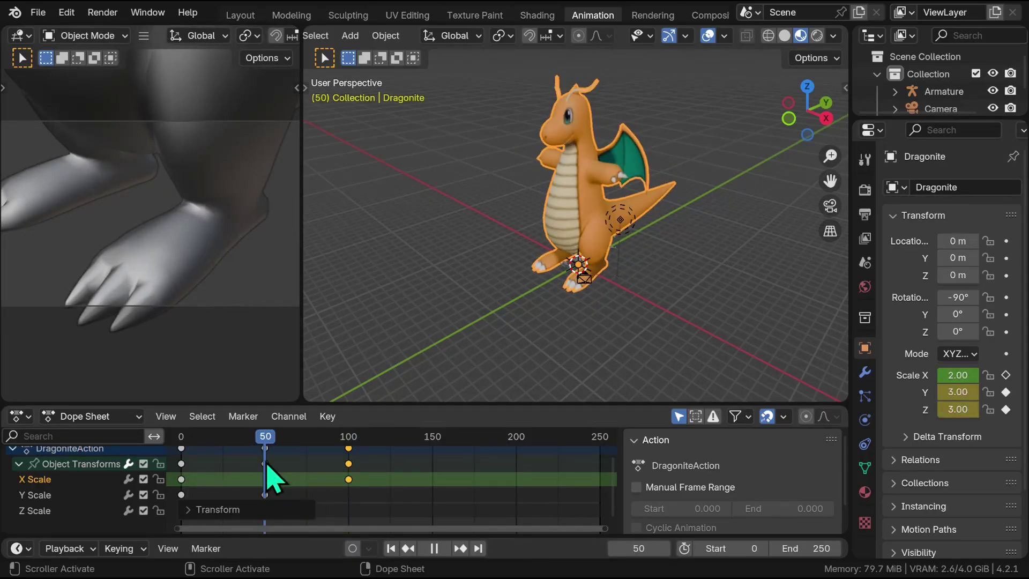
pyautogui.scroll(5, 583, 177)
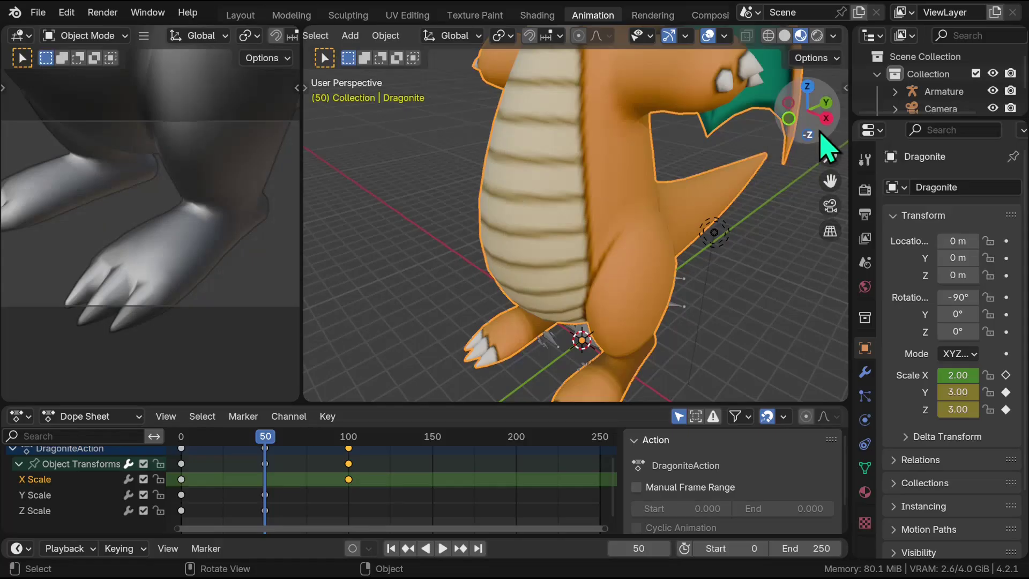
pyautogui.moveTo(818, 129); pyautogui.dragTo(879, 94)
pyautogui.press('space')
pyautogui.moveTo(258, 440); pyautogui.dragTo(266, 486)
pyautogui.press('space')
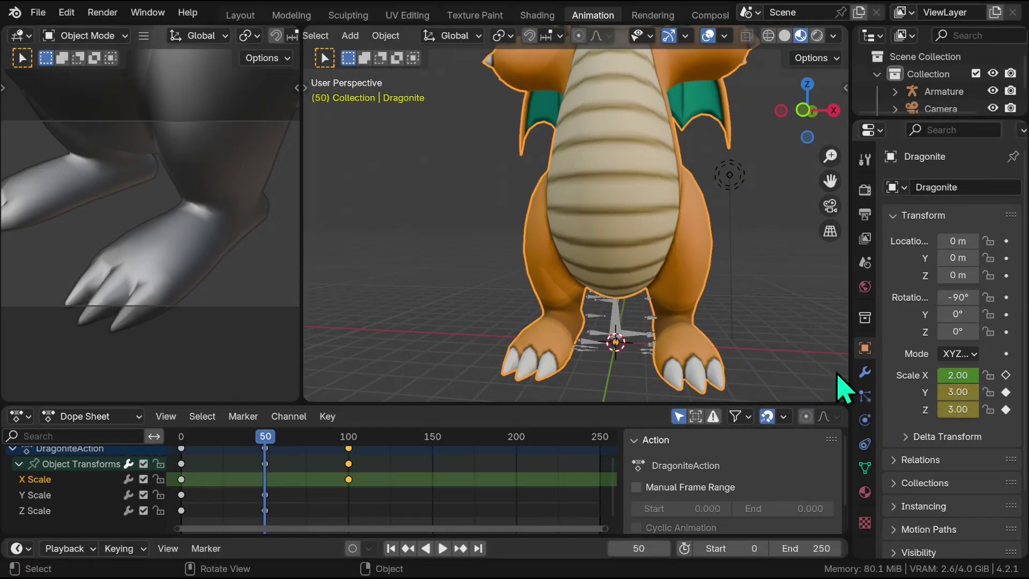
# Widen the Properties editor and move the X Scale keyframe at frame 100 back to frame 50.
pyautogui.moveTo(847, 374); pyautogui.dragTo(796, 370)
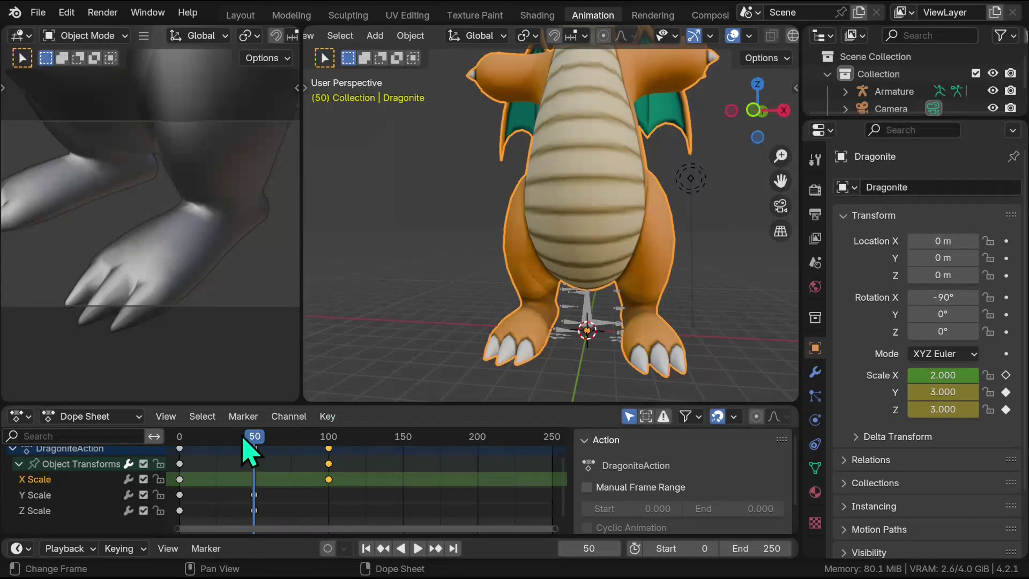
pyautogui.moveTo(246, 437); pyautogui.dragTo(254, 475)
pyautogui.moveTo(329, 479); pyautogui.dragTo(253, 483)
pyautogui.click(252, 483)
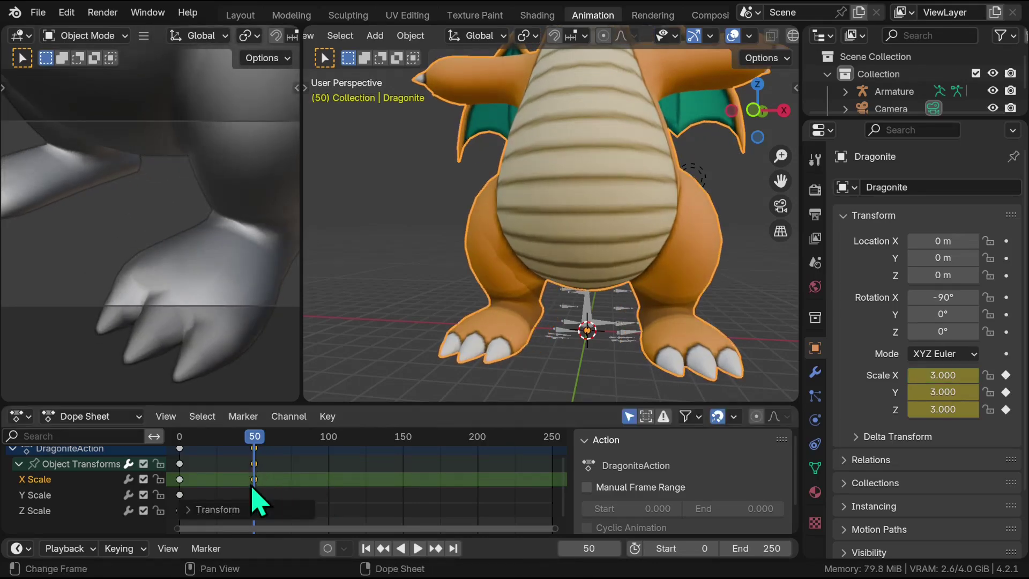
# Play the animation from the start to past frame 50 to check Dragonite's even growth.
pyautogui.click(194, 437)
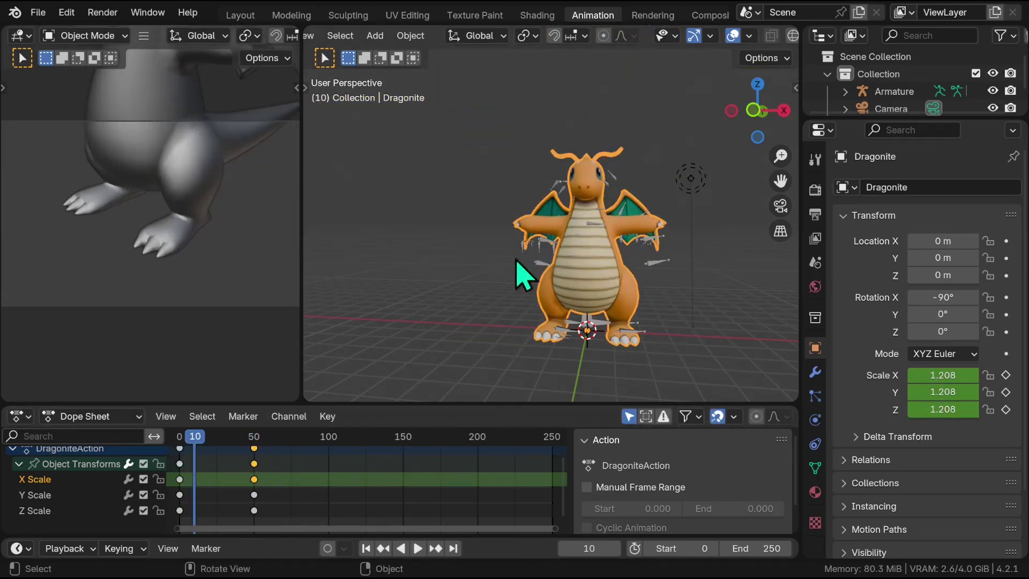
pyautogui.click(182, 437)
pyautogui.press('space')
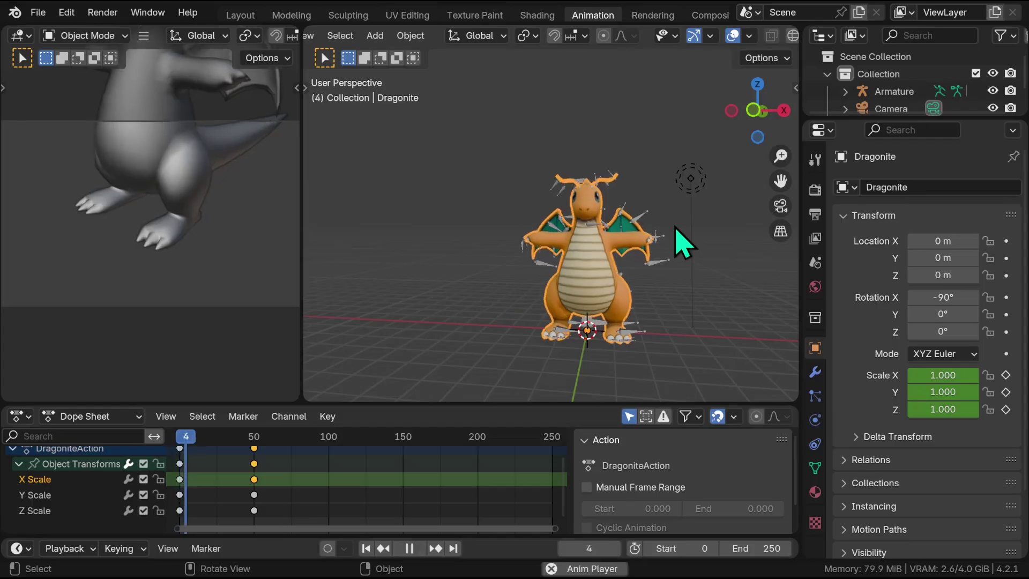
pyautogui.press('space')
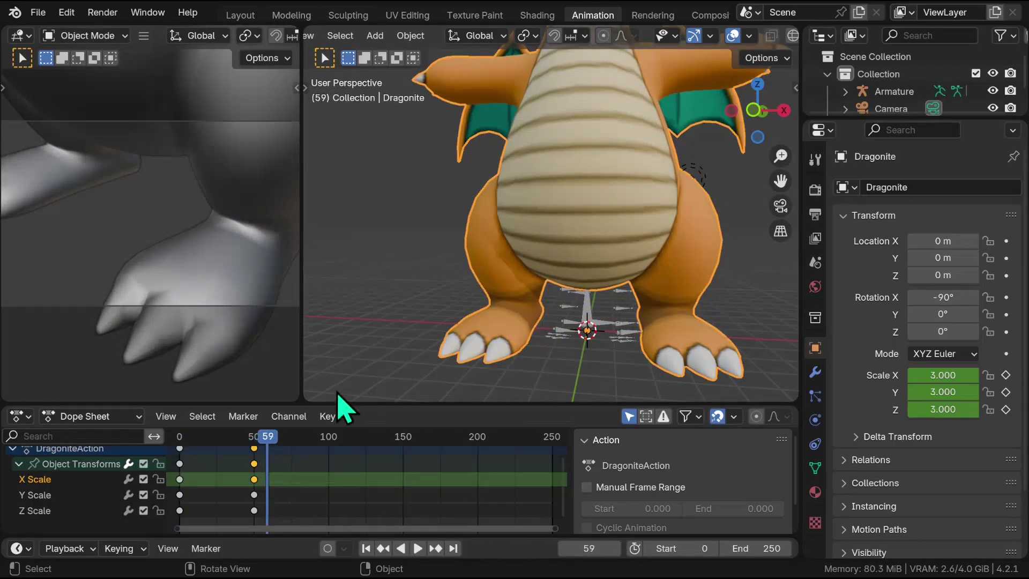
# Hide the Dope Sheet's sidebar and set the interpolation mode of all Dragonite keyframes at frame 0 to Back.
pyautogui.scroll(3, 566, 493)
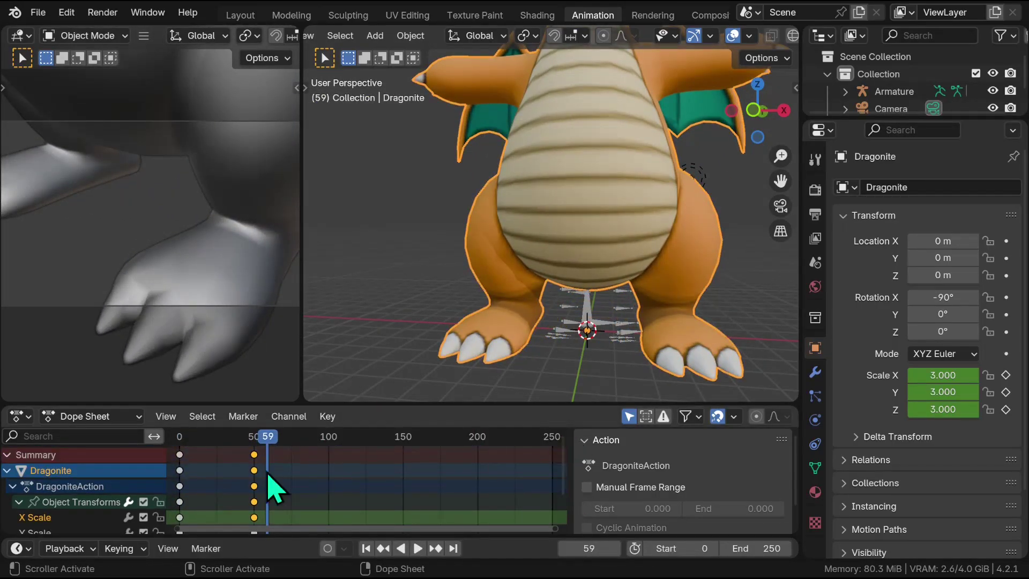
pyautogui.press('n')
pyautogui.click(179, 470)
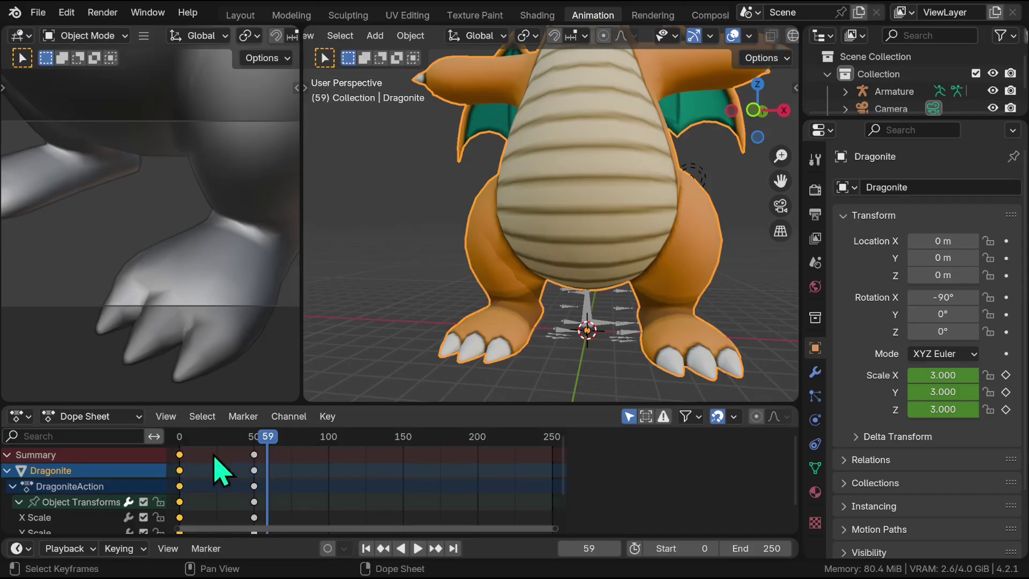
pyautogui.rightClick(184, 460)
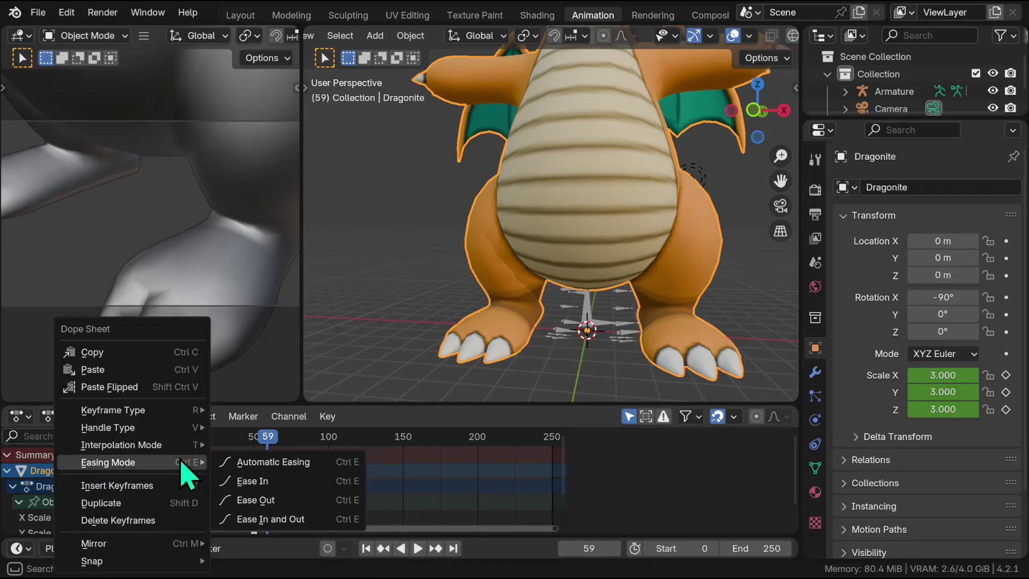
pyautogui.moveTo(188, 444)
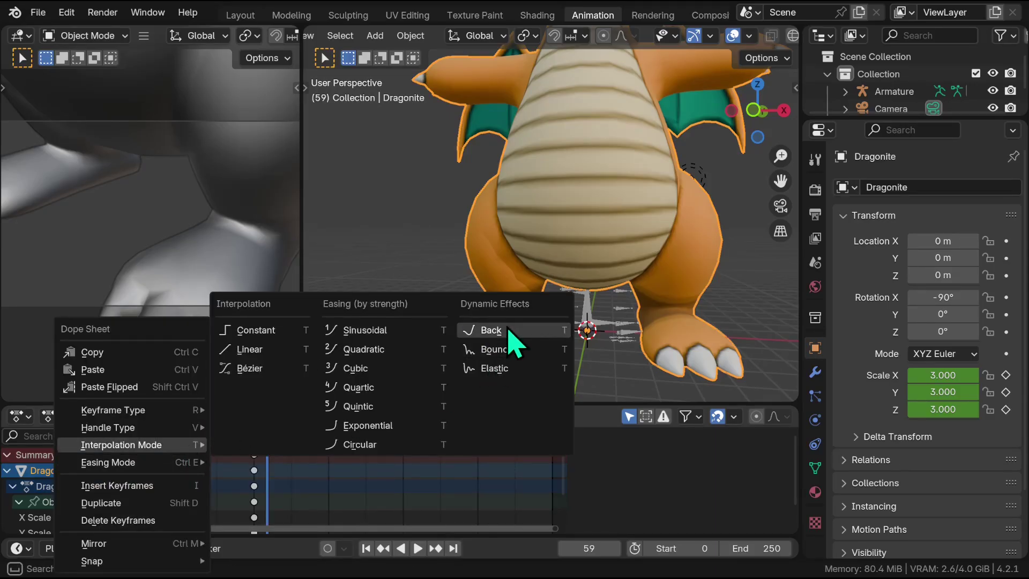
pyautogui.click(508, 329)
# Play the animation from frame 0 in an angled view of Dragonite to preview the Back interpolation.
pyautogui.click(180, 435)
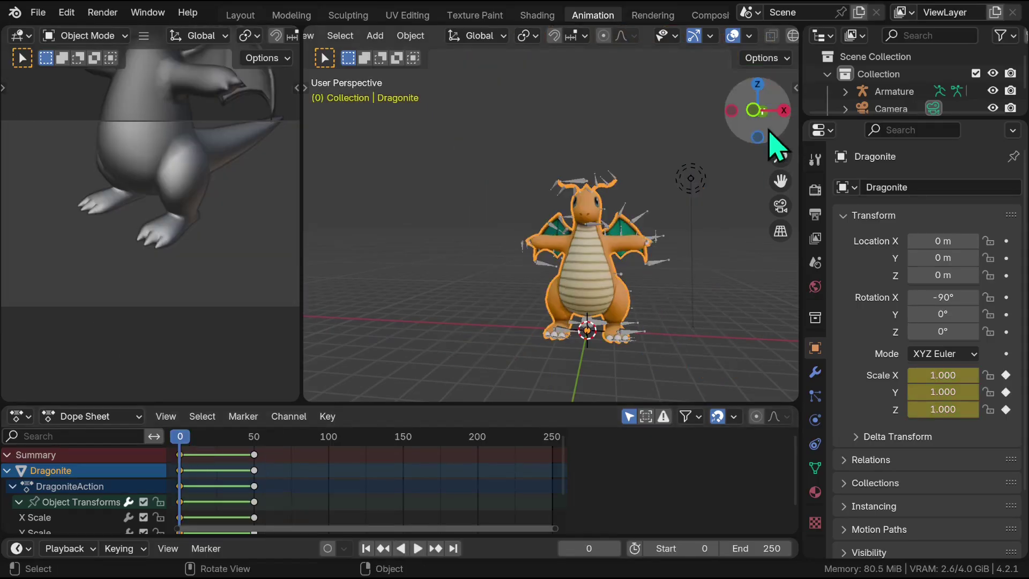
pyautogui.moveTo(771, 145); pyautogui.dragTo(713, 180)
pyautogui.press('space')
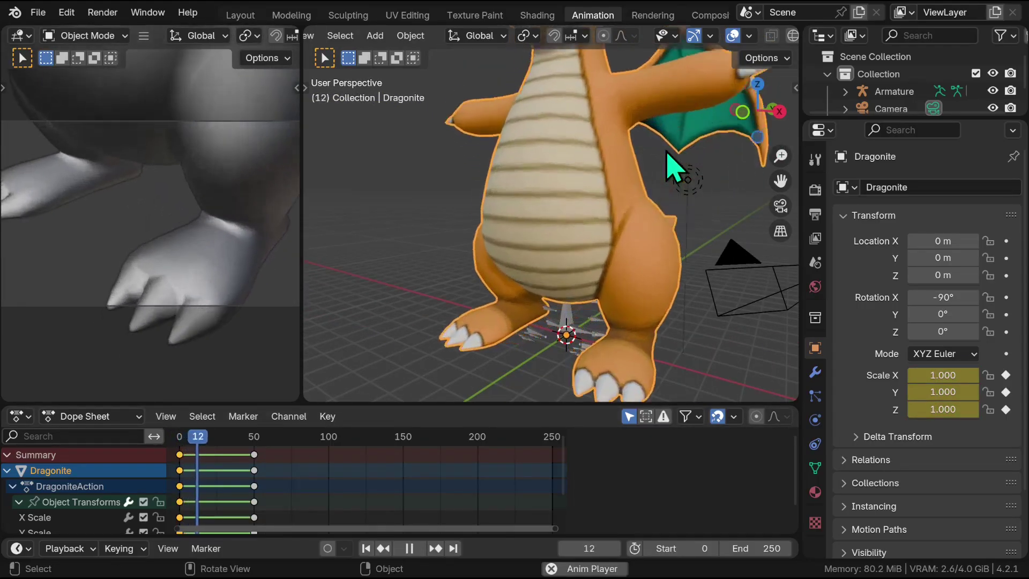
pyautogui.press('space')
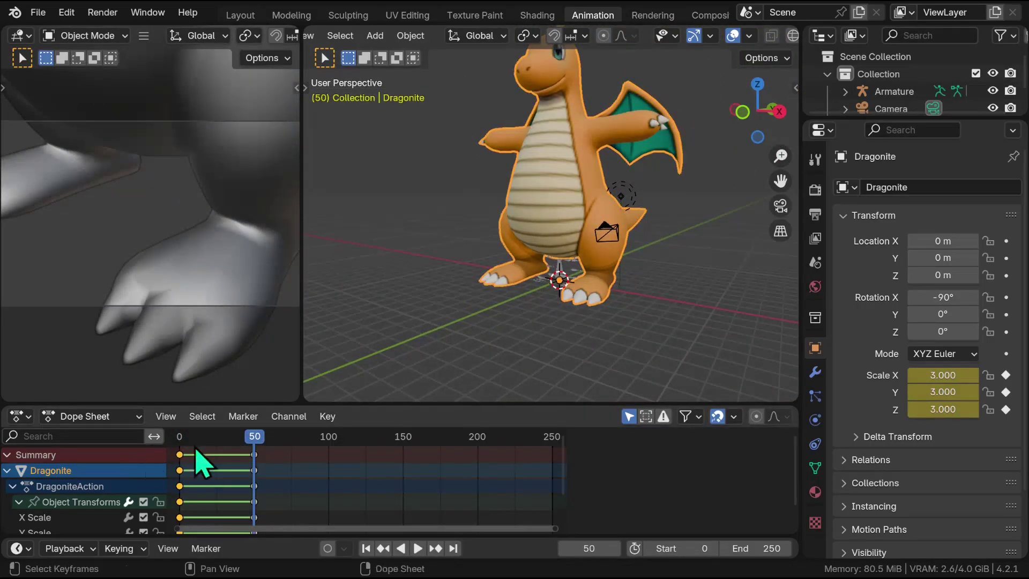
# Scrub and replay the animation between its start and past frame 50 to examine how the scale settles around the last keyframe.
pyautogui.moveTo(245, 432); pyautogui.dragTo(253, 479)
pyautogui.press('space')
pyautogui.press('space')
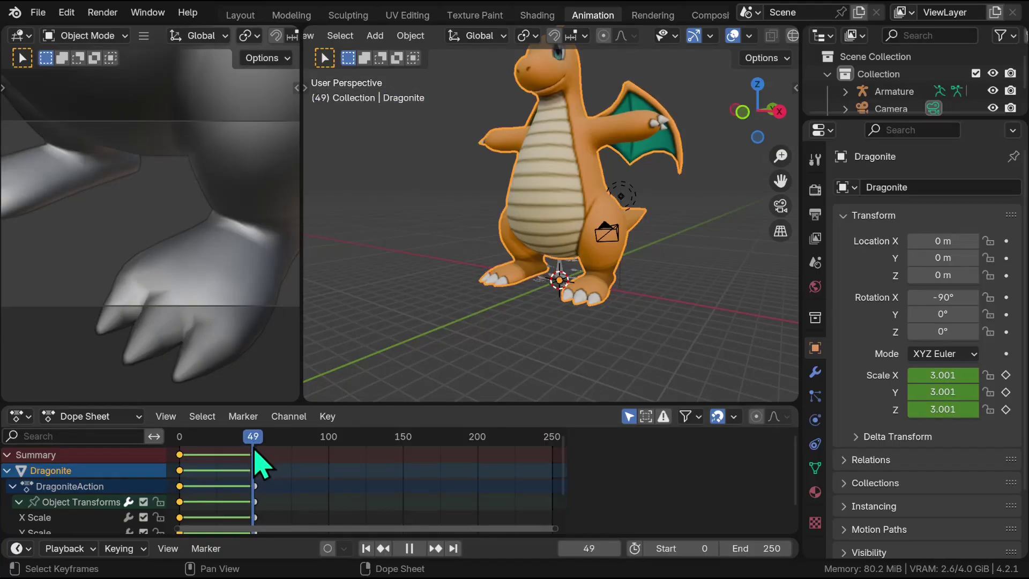
pyautogui.moveTo(257, 456); pyautogui.dragTo(186, 474)
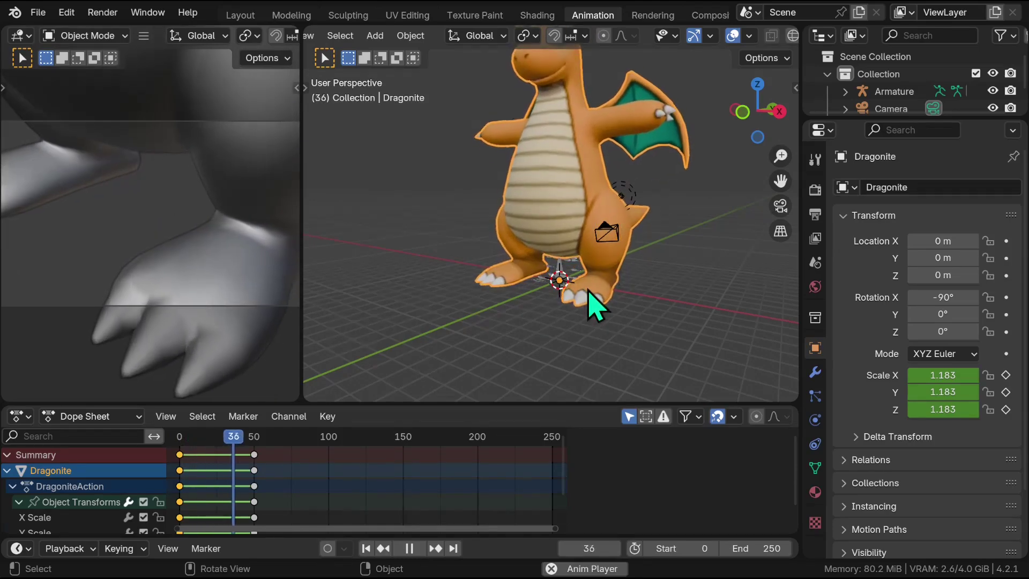
pyautogui.press('space')
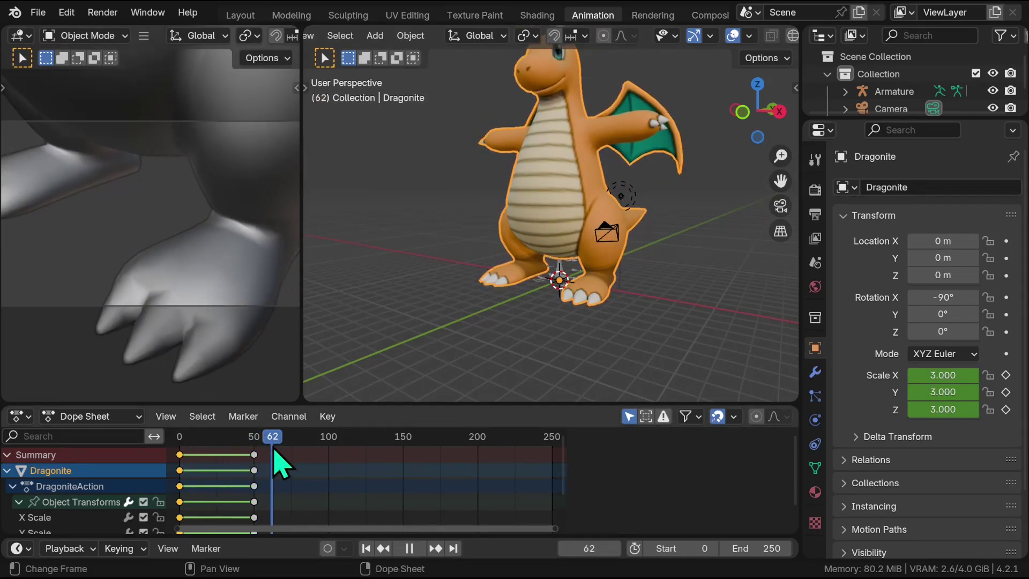
pyautogui.moveTo(275, 451); pyautogui.dragTo(256, 492)
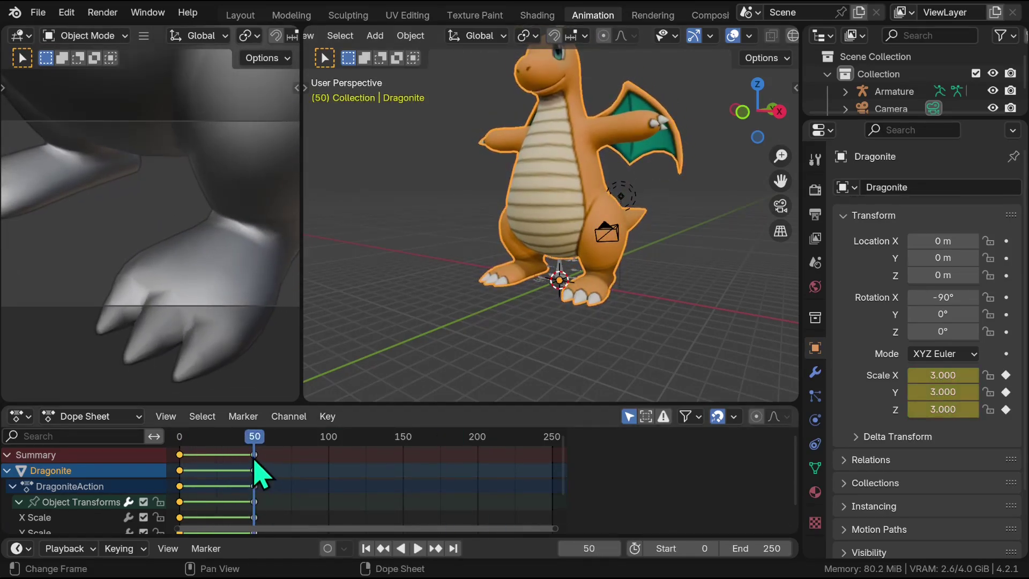
pyautogui.press('space')
pyautogui.moveTo(256, 451); pyautogui.dragTo(307, 451)
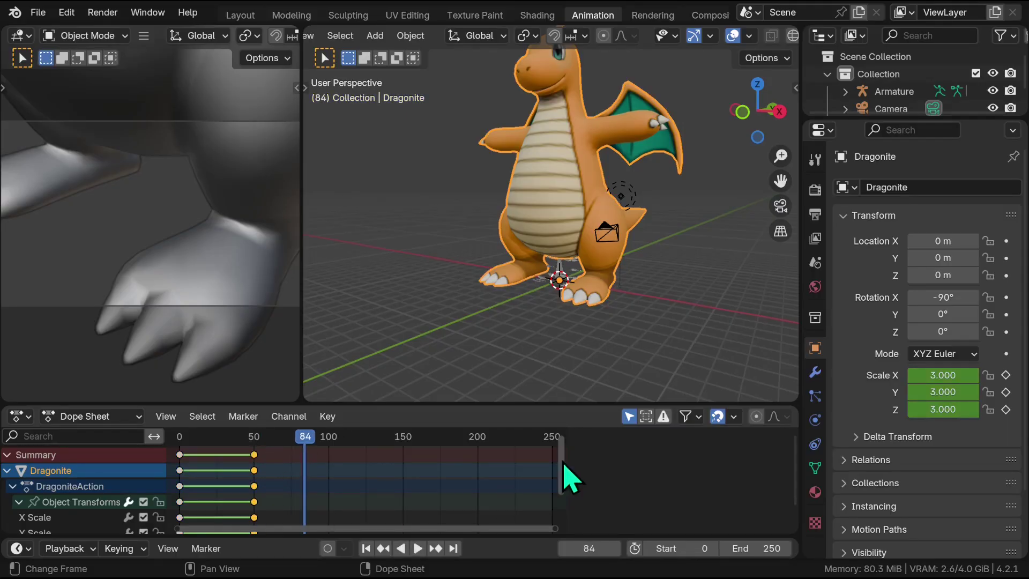
# Try moving the X Scale keyframe at frame 50 slightly along the timeline, and undo the move.
pyautogui.scroll(-3, 563, 465)
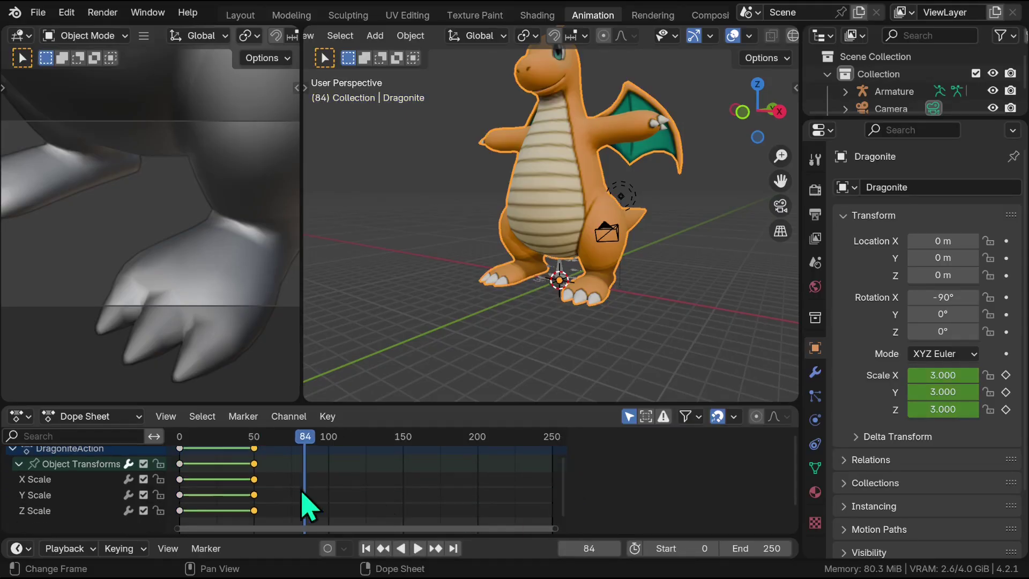
pyautogui.press('n')
pyautogui.click(254, 494)
pyautogui.click(254, 510)
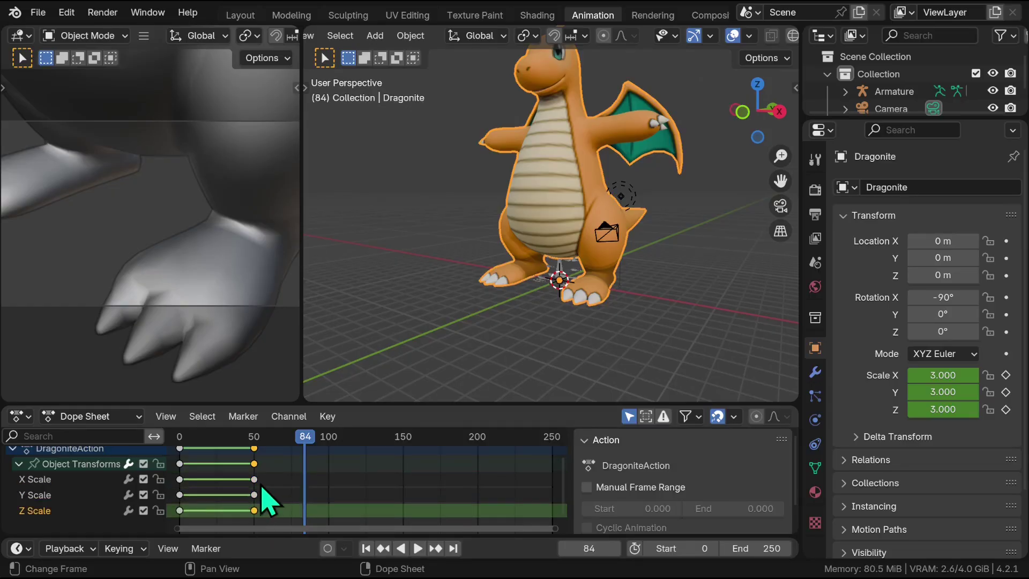
pyautogui.moveTo(254, 479); pyautogui.dragTo(256, 476)
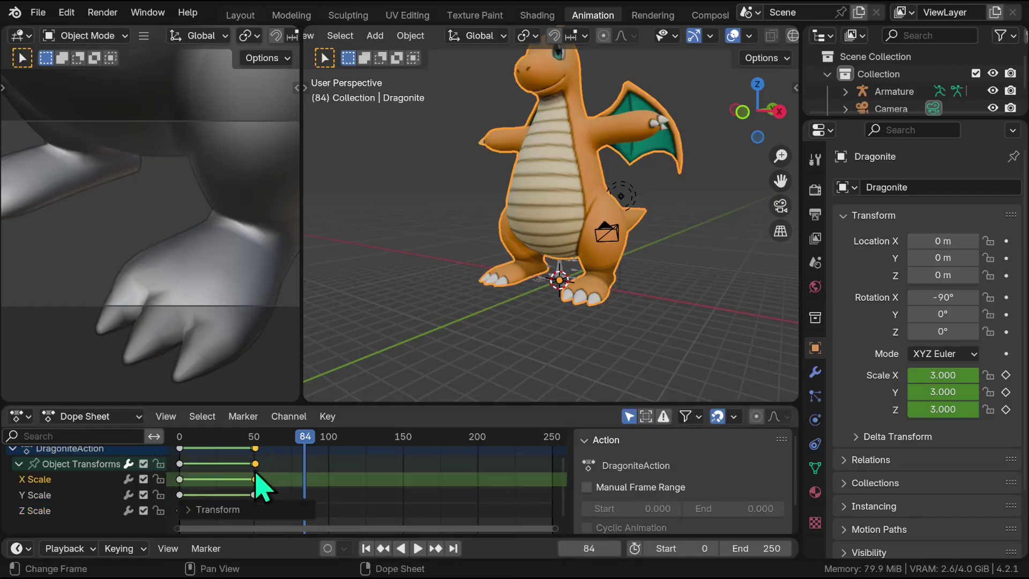
pyautogui.hotkey('ctrl', 'z')
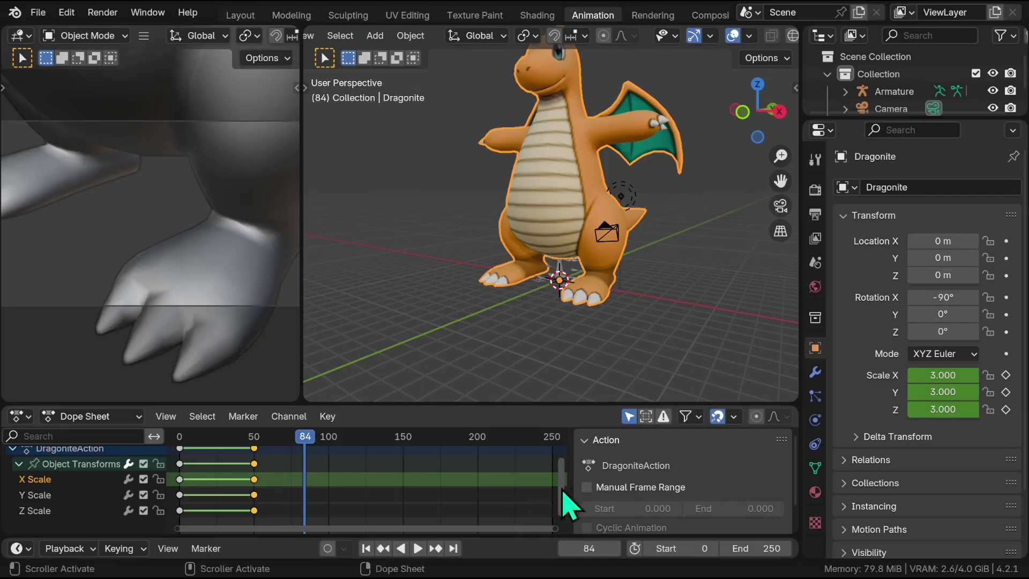
# Duplicate all Dragonite scale keyframes at frame 50, place the copies at frame 55, and set the current frame to 55.
pyautogui.scroll(3, 565, 466)
pyautogui.click(256, 461)
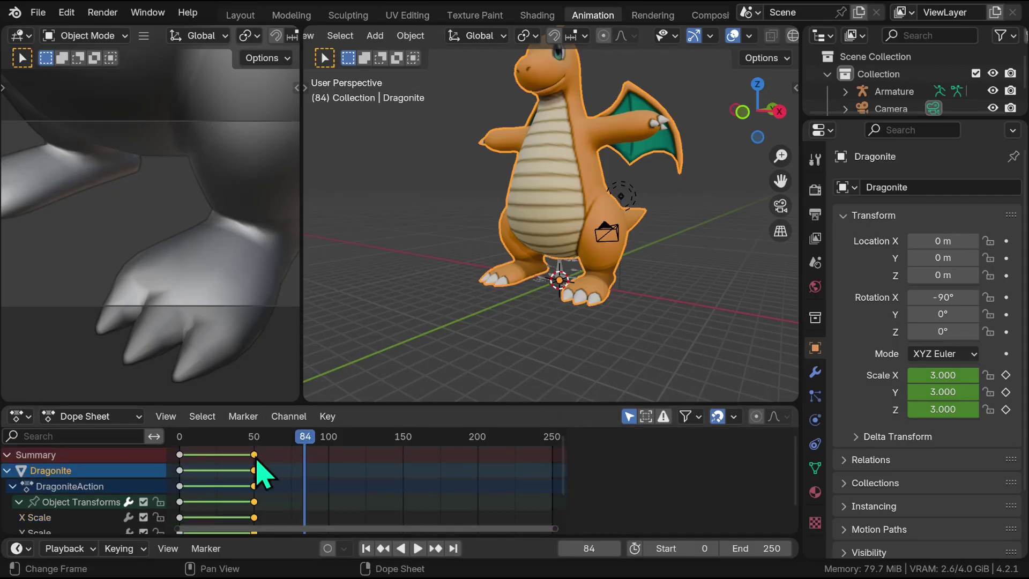
pyautogui.rightClick(256, 461)
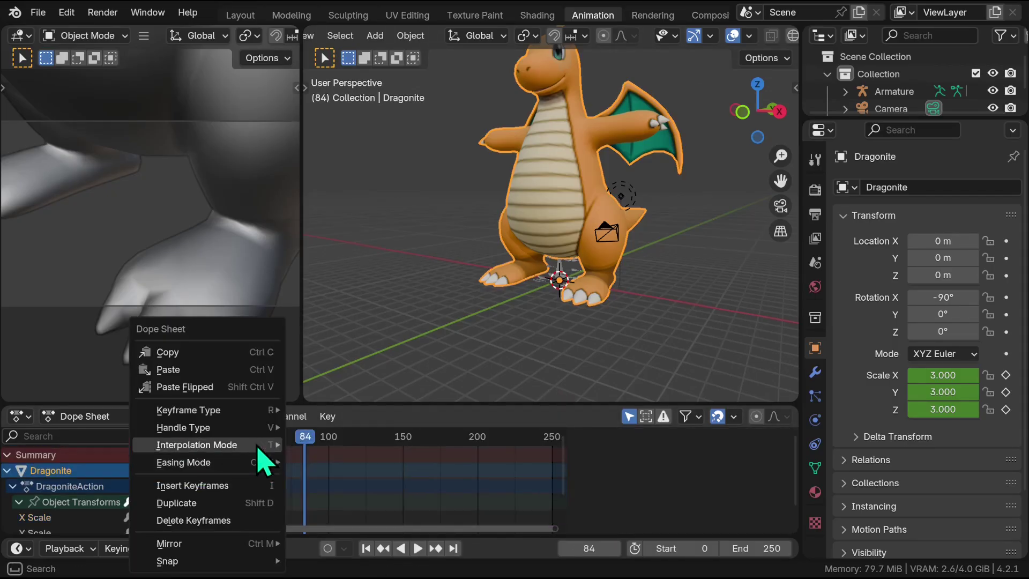
pyautogui.click(249, 504)
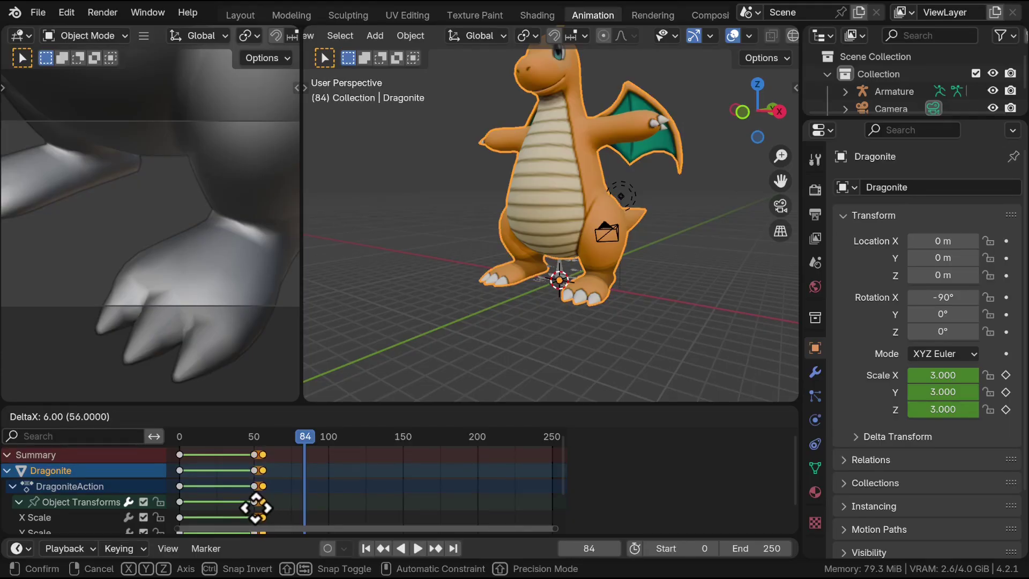
pyautogui.click(255, 506)
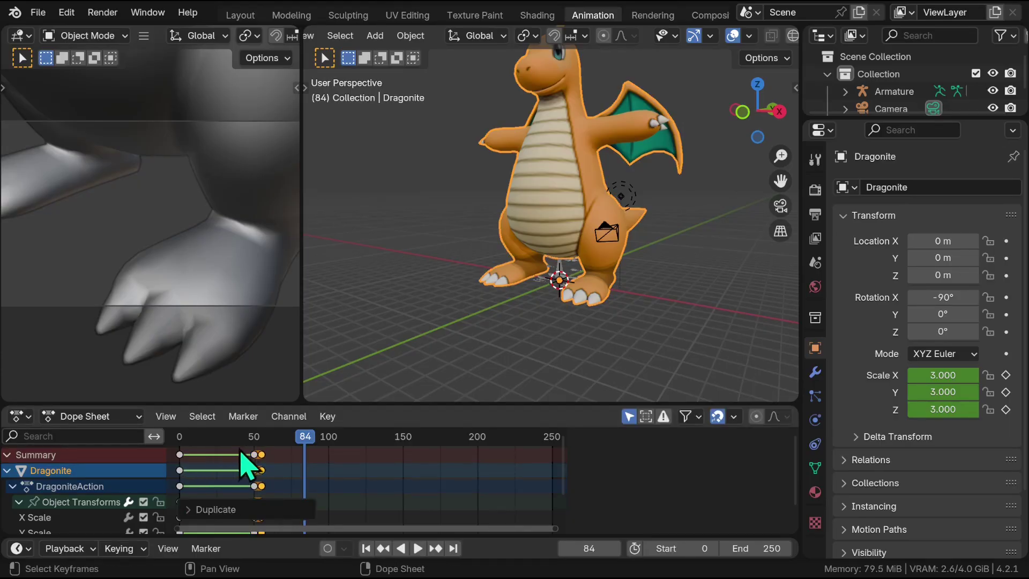
pyautogui.moveTo(251, 444); pyautogui.dragTo(255, 448)
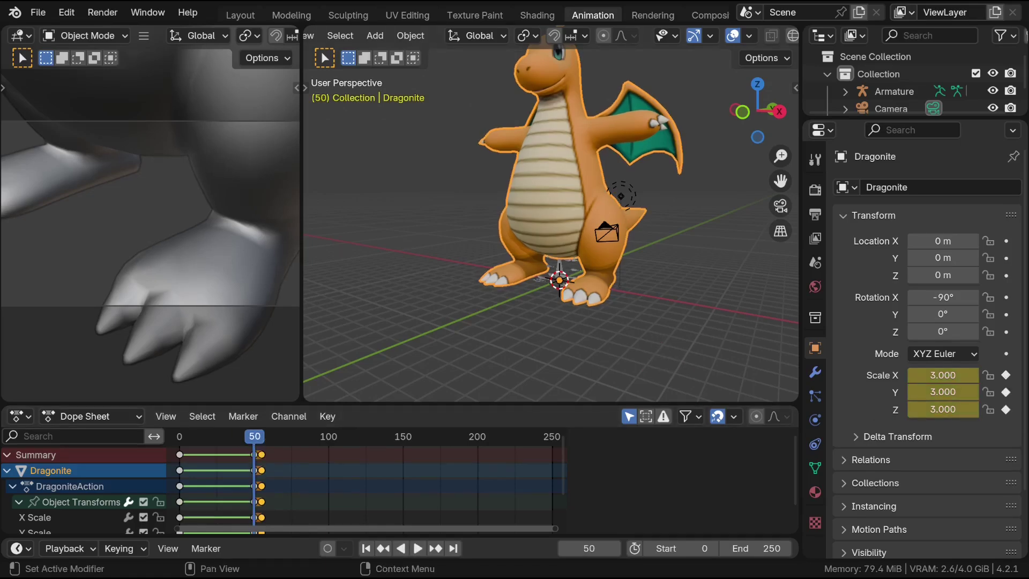
pyautogui.click(262, 437)
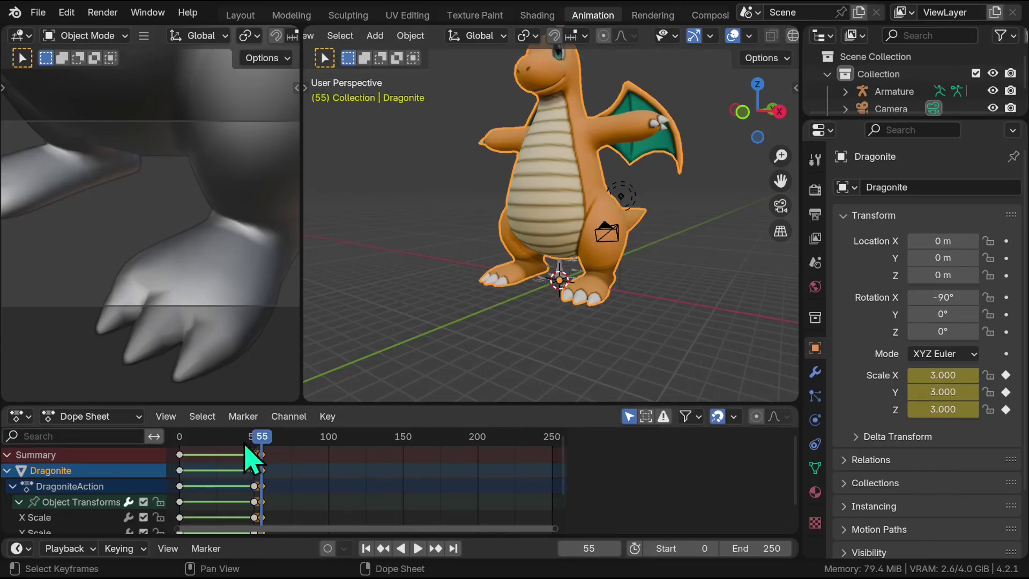
# Play and scrub the animation between frame 0 and frame 56 to examine how the scale holds between the last two keyframes.
pyautogui.press('space')
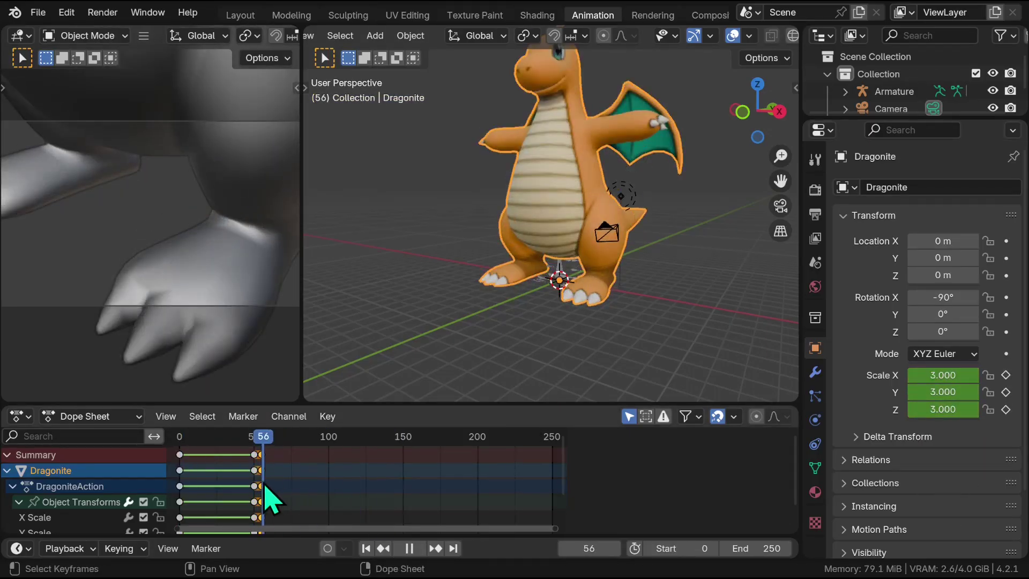
pyautogui.keyDown('shift'); pyautogui.moveTo(261, 484); pyautogui.dragTo(180, 478, button='right'); pyautogui.keyUp('shift')
pyautogui.moveTo(181, 481); pyautogui.dragTo(264, 488)
pyautogui.press('space')
# At frame 105, set Dragonite's X, Y and Z scale to 5, keyframe it, and return to the animation's start.
pyautogui.click(339, 446)
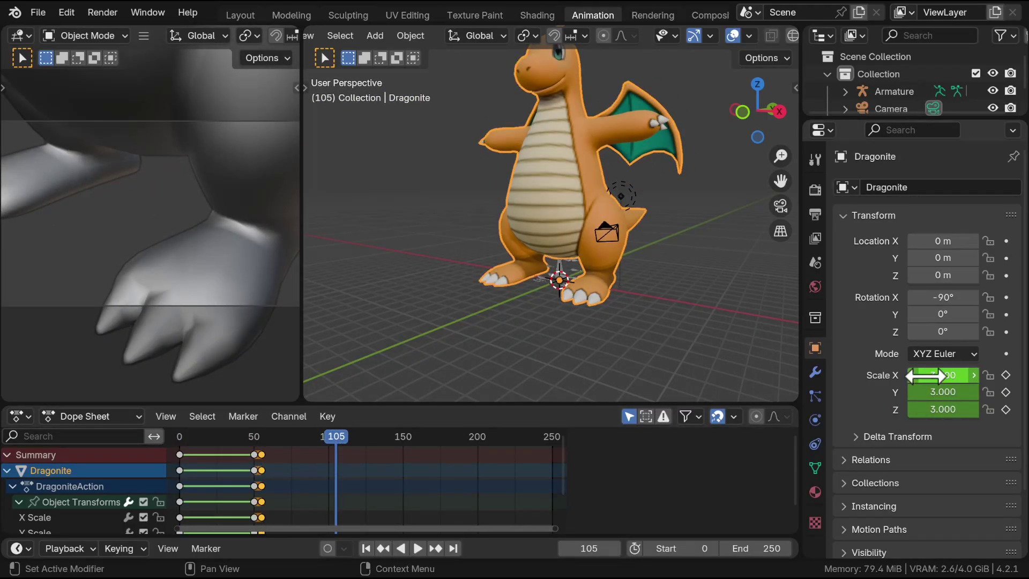
pyautogui.moveTo(927, 375); pyautogui.dragTo(928, 428)
pyautogui.press('Return')
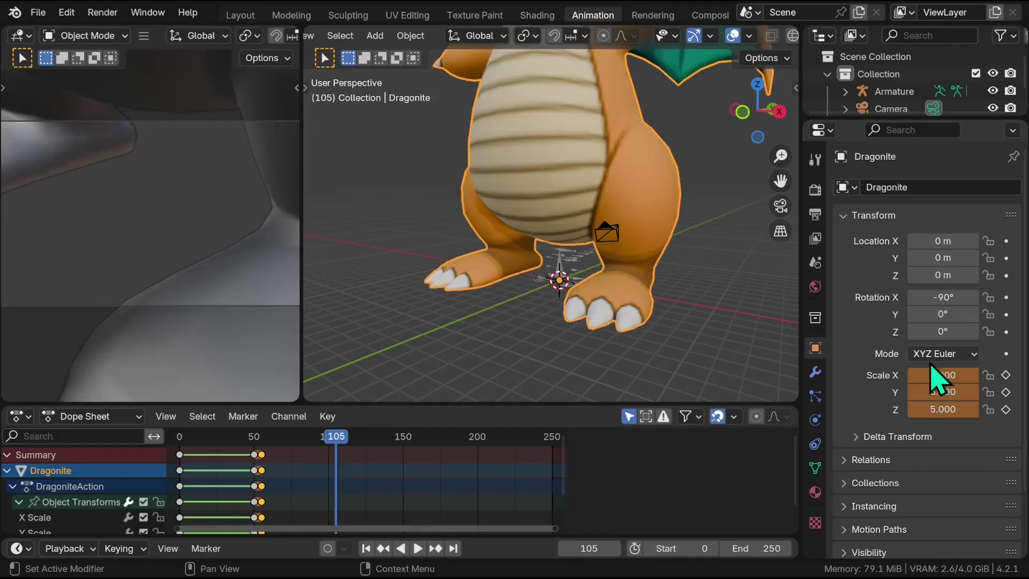
pyautogui.click(1005, 392)
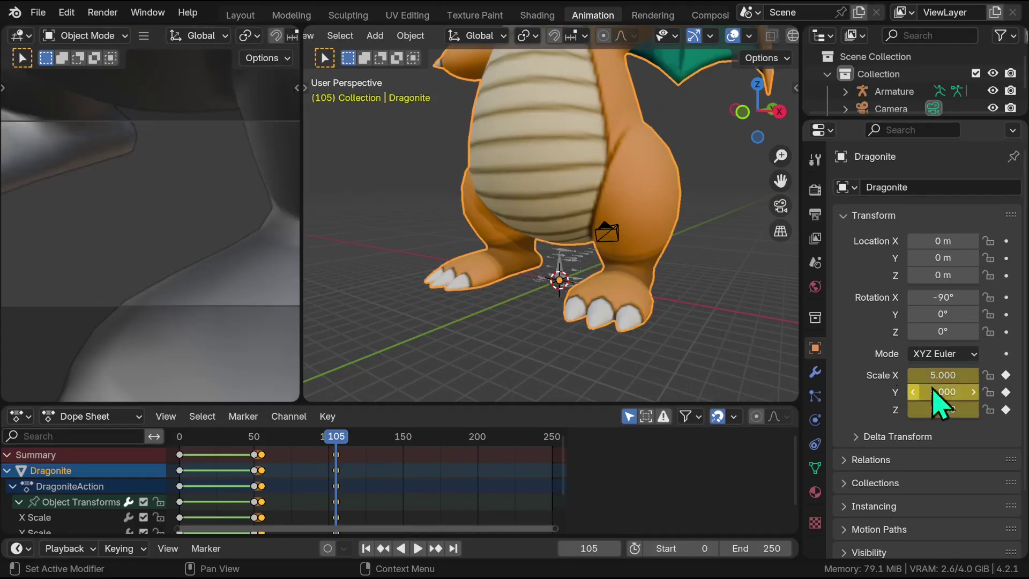
pyautogui.click(179, 440)
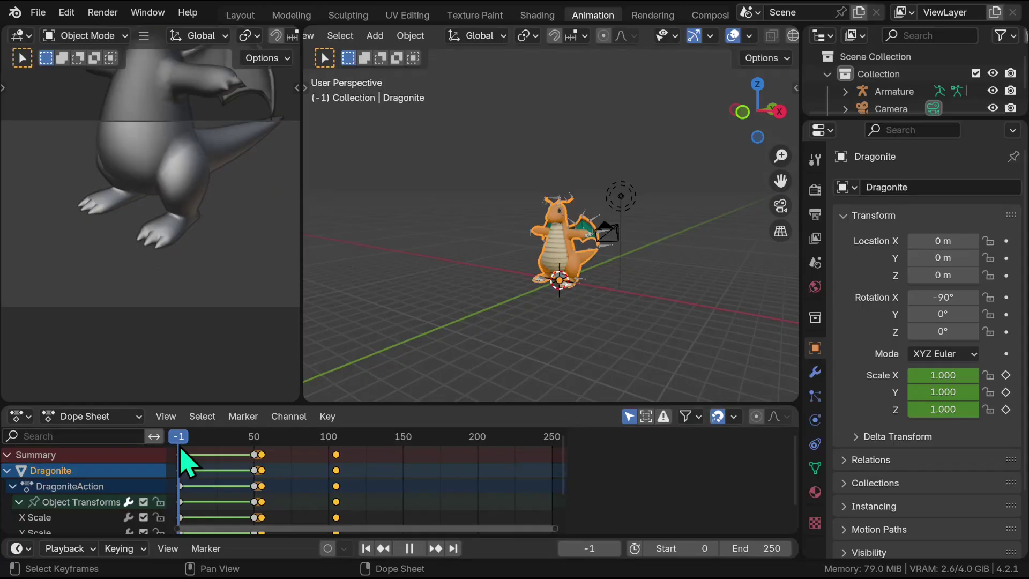
# Change the interpolation mode of Dragonite's scale keyframes at frame 55.
pyautogui.click(261, 436)
pyautogui.rightClick(266, 454)
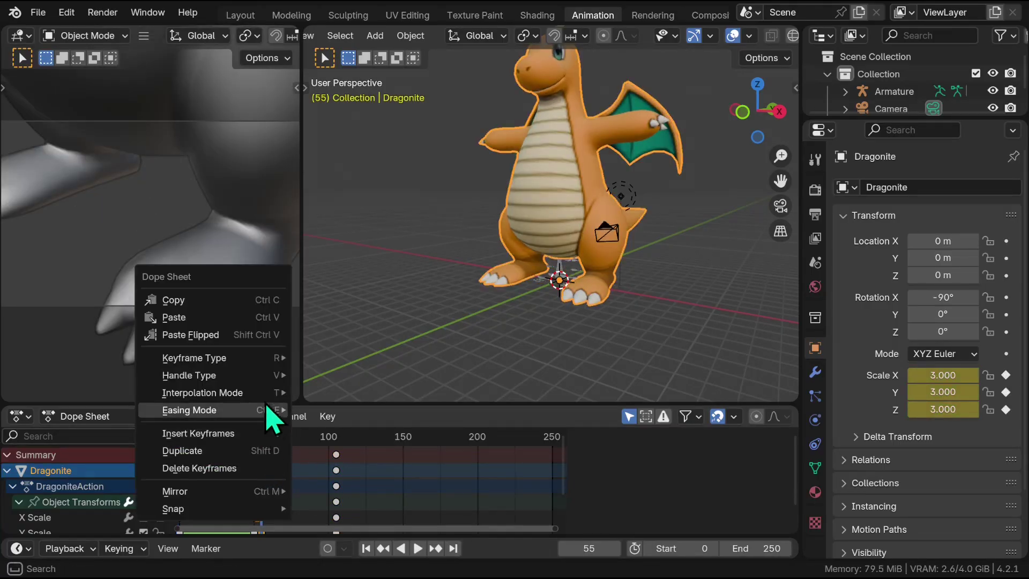
pyautogui.moveTo(276, 392)
pyautogui.click(589, 424)
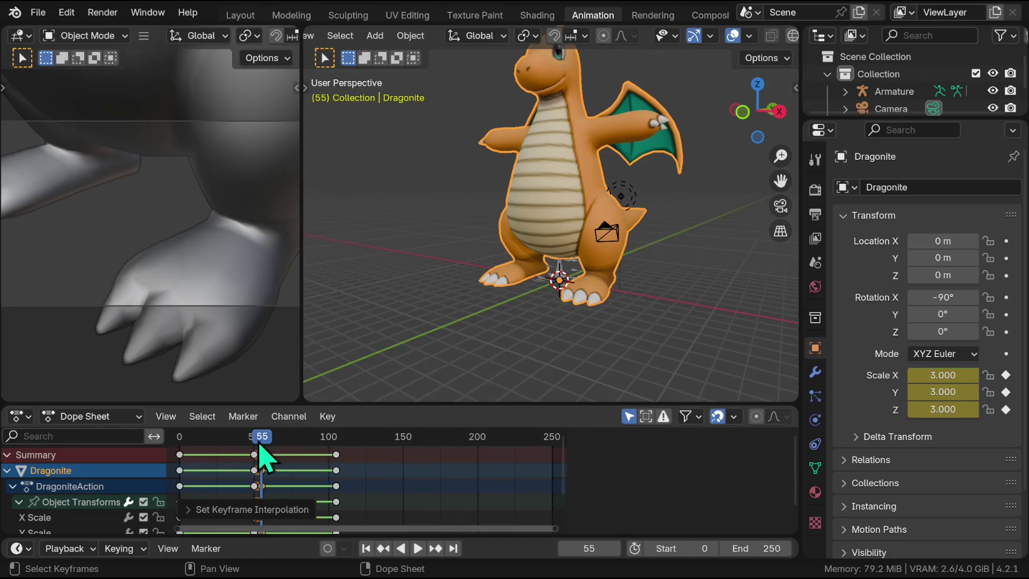
# Play the animation from frame 0 past the frame 55 keyframes to preview the changed interpolation.
pyautogui.moveTo(259, 442); pyautogui.dragTo(179, 441)
pyautogui.press('space')
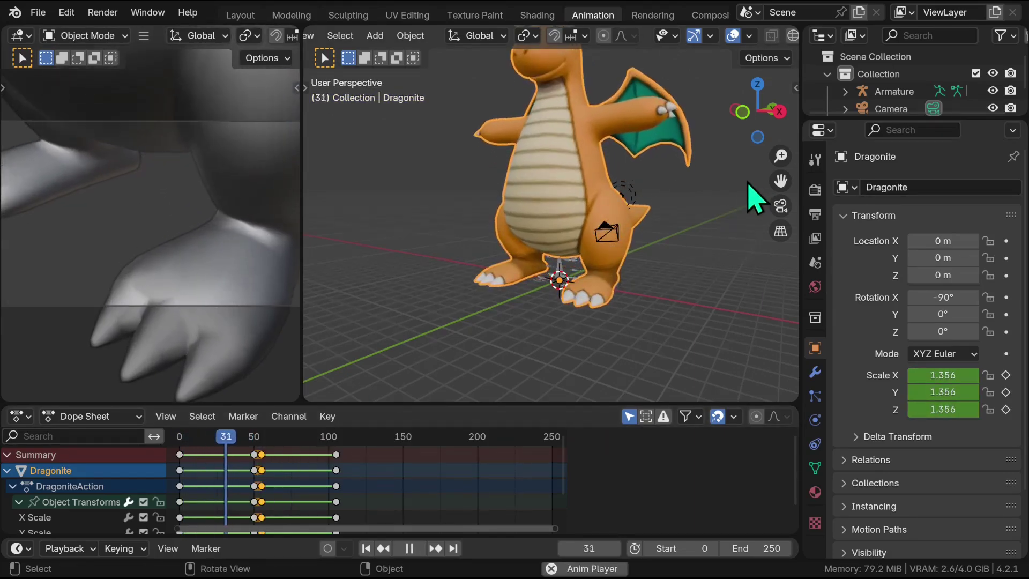
pyautogui.press('space')
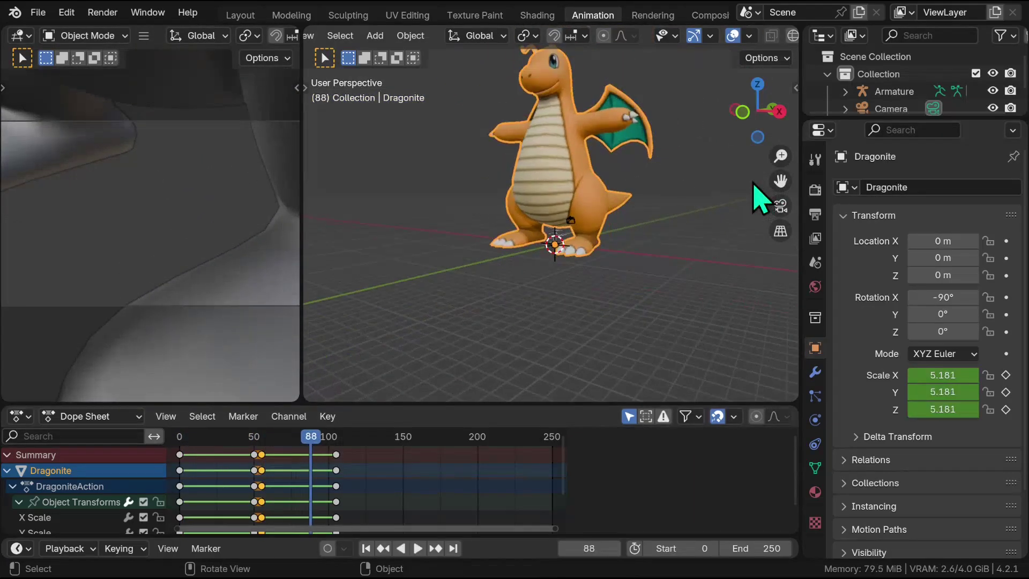
# Delete Dragonite's scale keyframes at frame 105 and replay the remaining animation around frames 41 to 59.
pyautogui.moveTo(352, 449); pyautogui.dragTo(246, 471)
pyautogui.press('Delete')
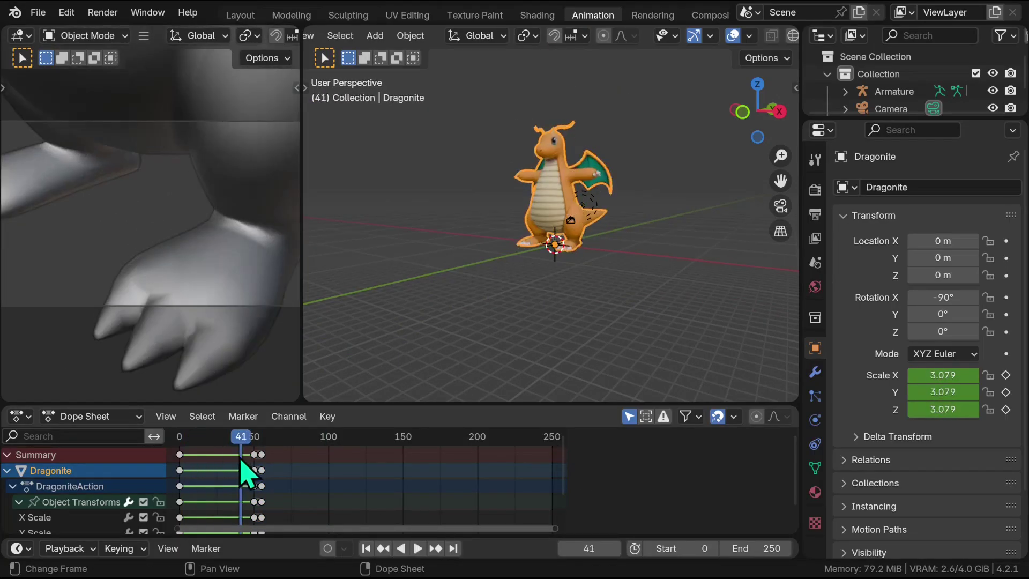
pyautogui.press('space')
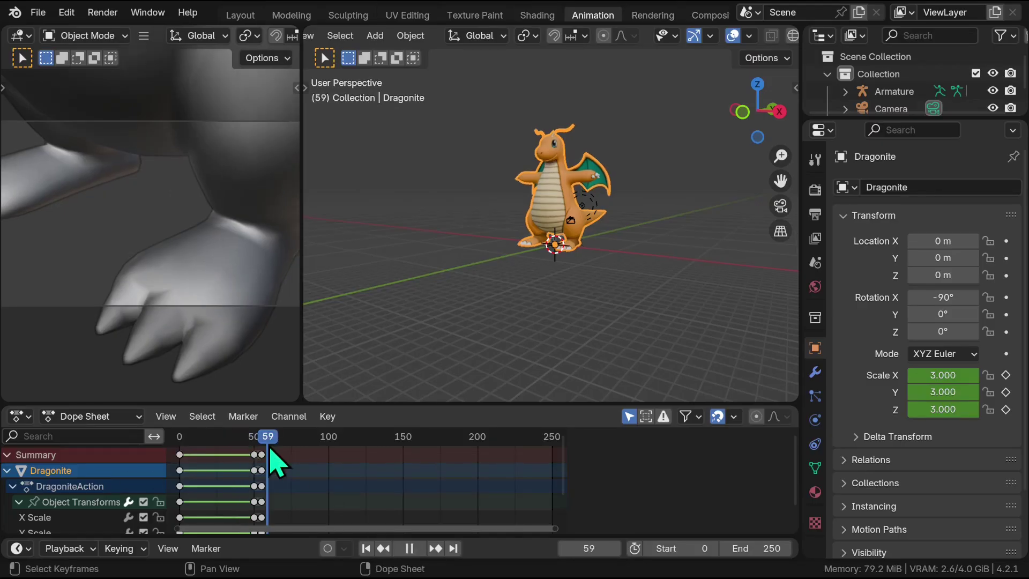
pyautogui.press('space')
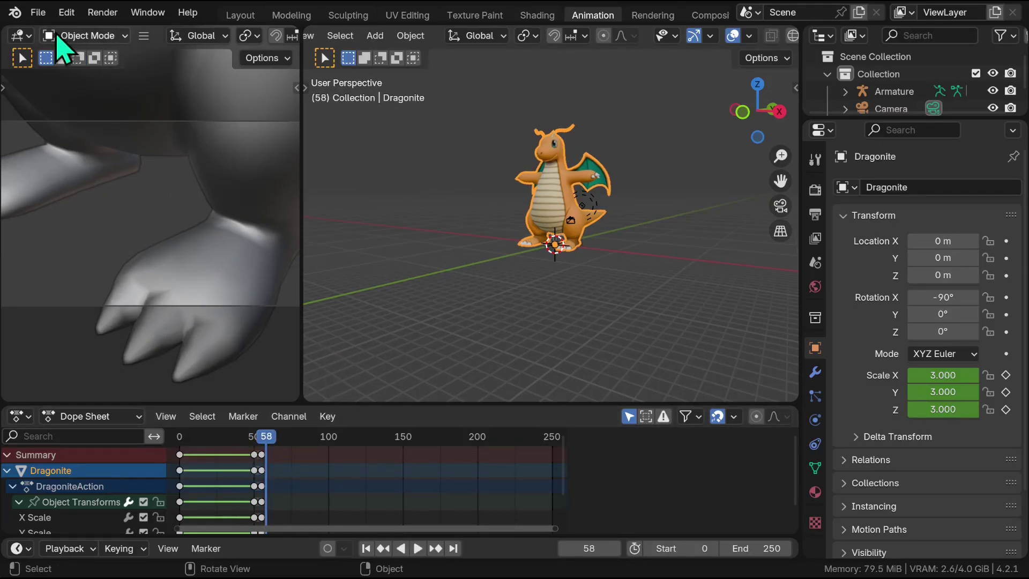
# Change the camera view area to a Graph Editor and select the X Scale curve under Dragonite's Object Transforms.
pyautogui.click(16, 36)
pyautogui.click(16, 38)
pyautogui.click(19, 36)
pyautogui.click(301, 121)
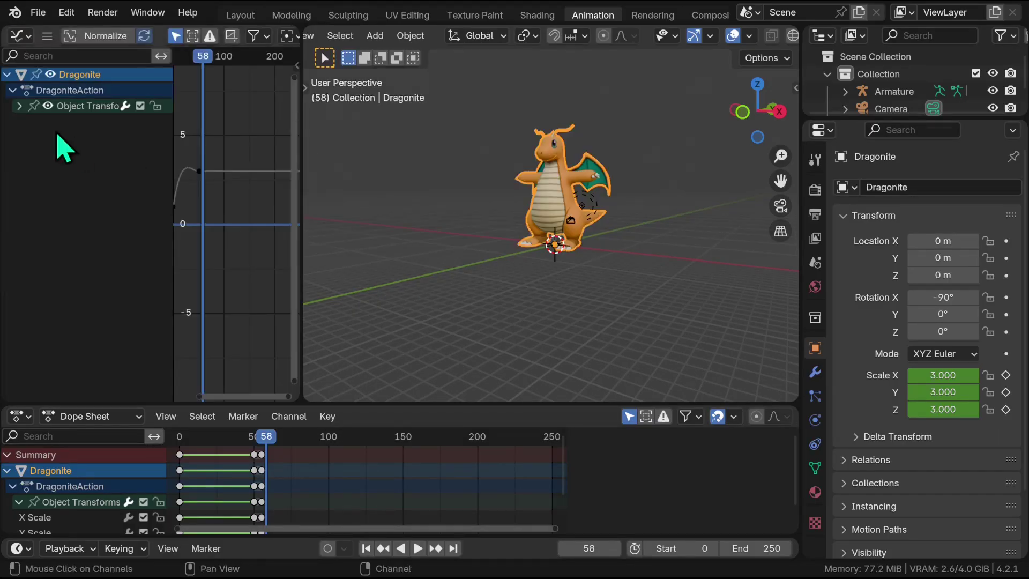
pyautogui.click(20, 107)
pyautogui.click(63, 122)
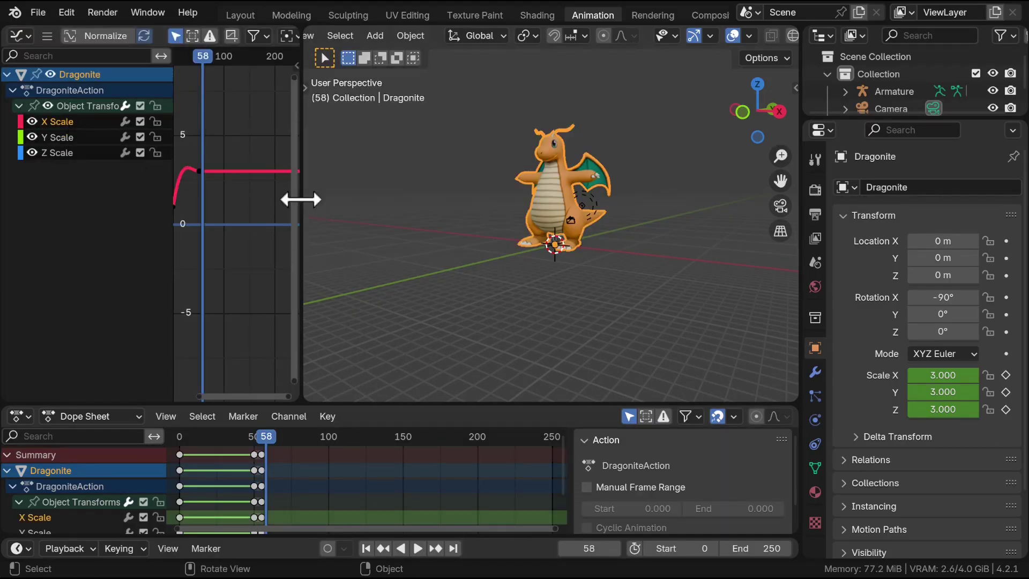
# Widen the Graph Editor into the 3D viewport and frame the X Scale curve's rise from its first keyframe.
pyautogui.moveTo(301, 197); pyautogui.dragTo(661, 180)
pyautogui.moveTo(398, 394); pyautogui.dragTo(289, 376)
pyautogui.scroll(14, 341, 120)
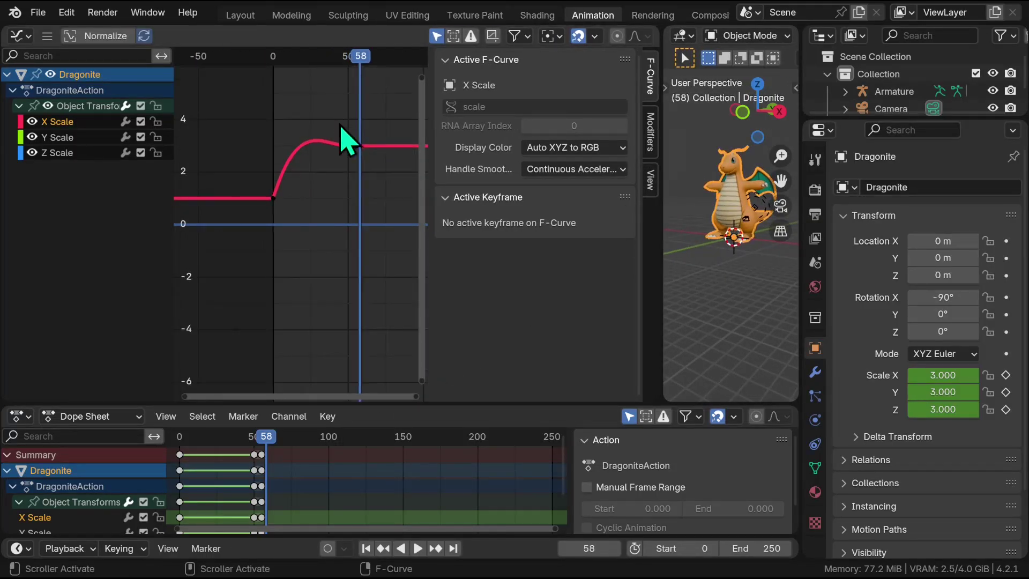
pyautogui.scroll(1, 361, 168)
pyautogui.moveTo(420, 217); pyautogui.dragTo(397, 151)
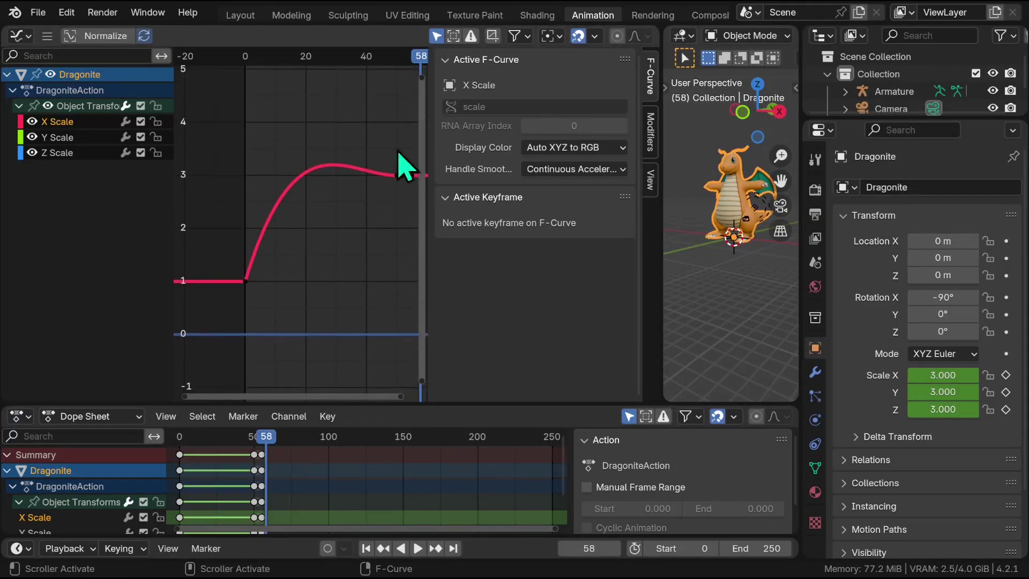
# Scrub from frame 0 to frame 55 in the Graph Editor to compare the scale curve's shape with Dragonite's size.
pyautogui.click(247, 62)
pyautogui.press('space')
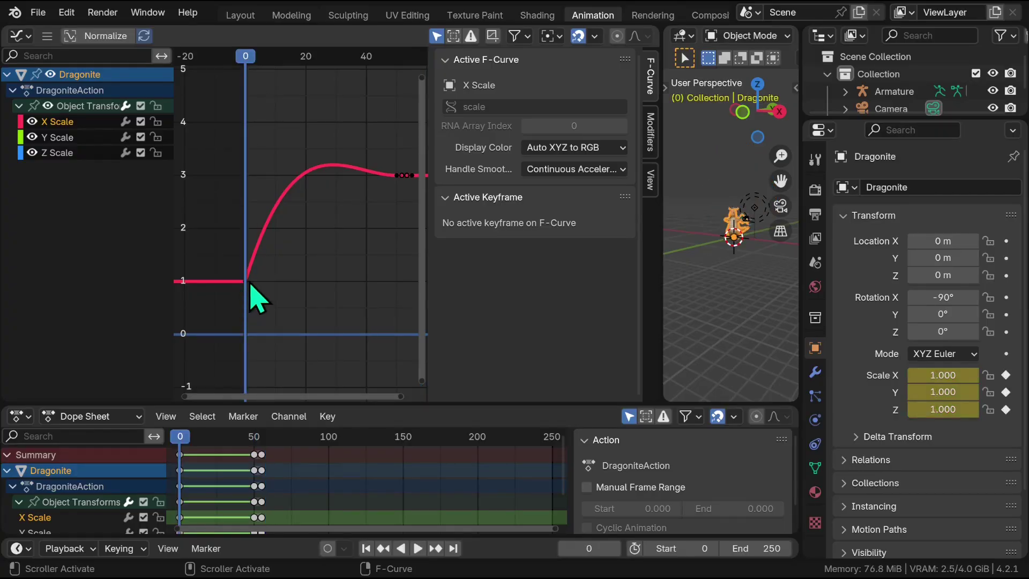
pyautogui.moveTo(365, 63); pyautogui.dragTo(397, 87)
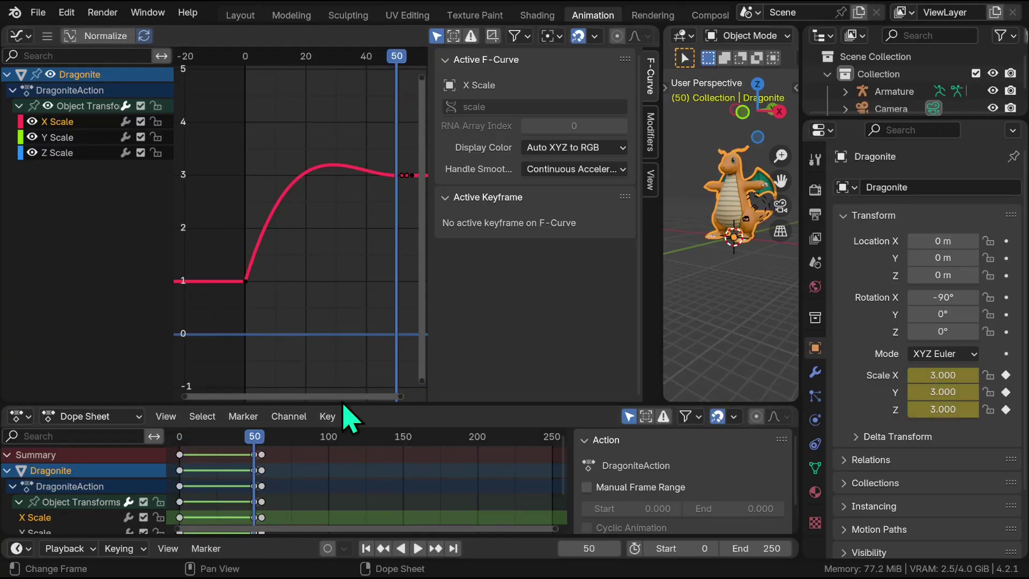
pyautogui.moveTo(346, 399); pyautogui.dragTo(369, 399)
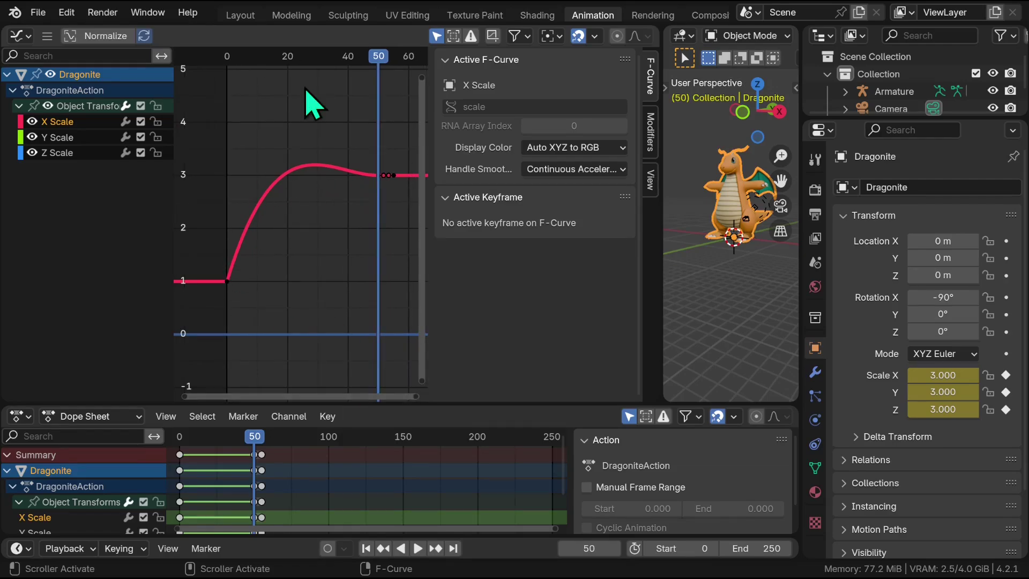
pyautogui.moveTo(300, 56); pyautogui.dragTo(316, 72)
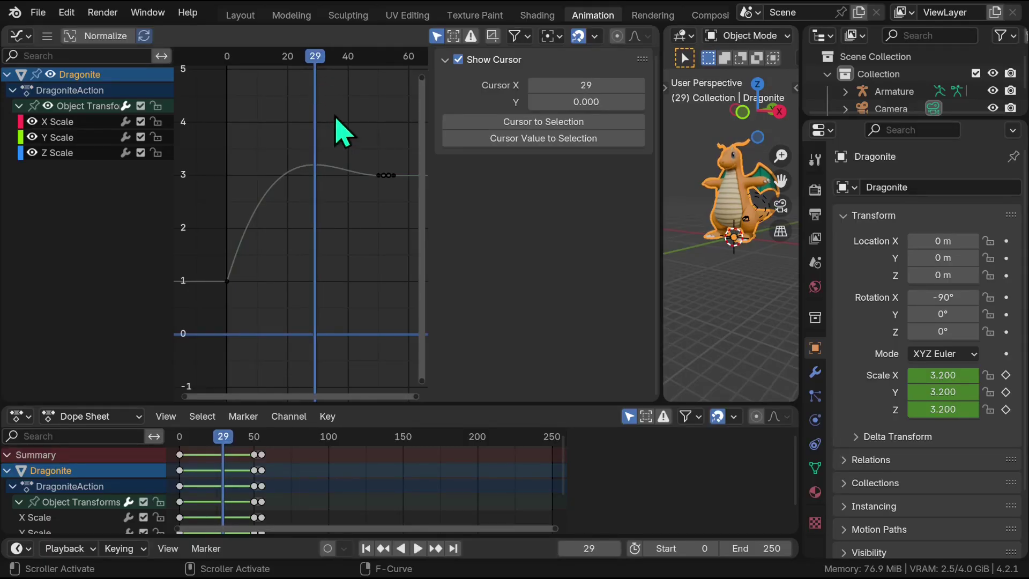
pyautogui.moveTo(318, 80); pyautogui.dragTo(397, 130)
# Add a Cycles modifier to Dragonite's X Scale curve.
pyautogui.click(60, 124)
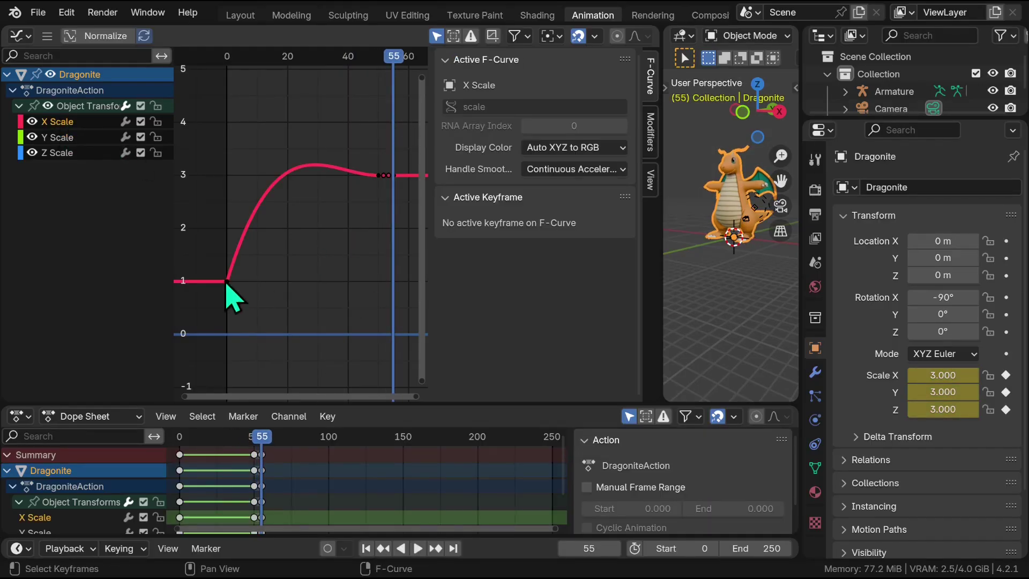
pyautogui.click(650, 132)
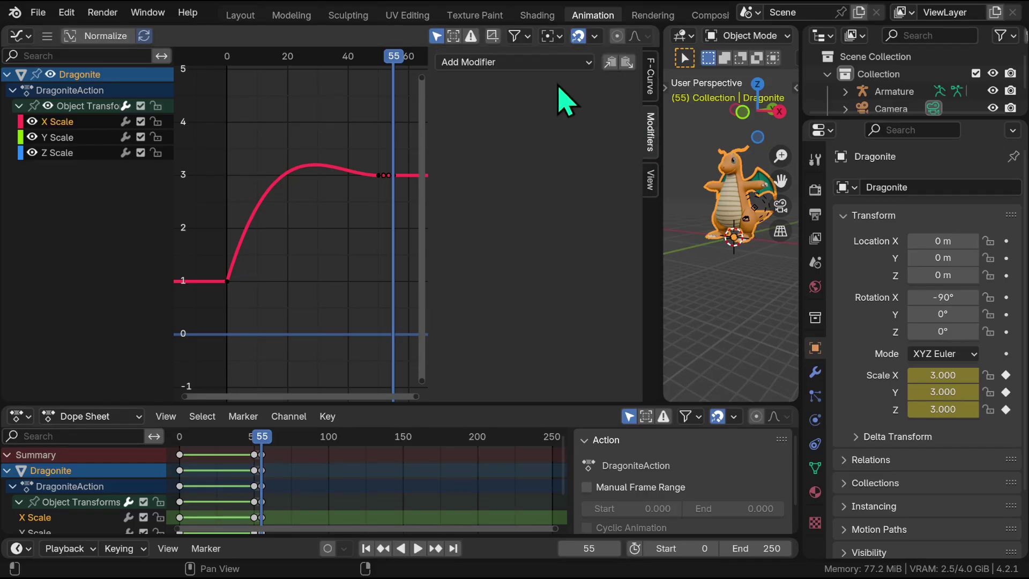
pyautogui.click(542, 63)
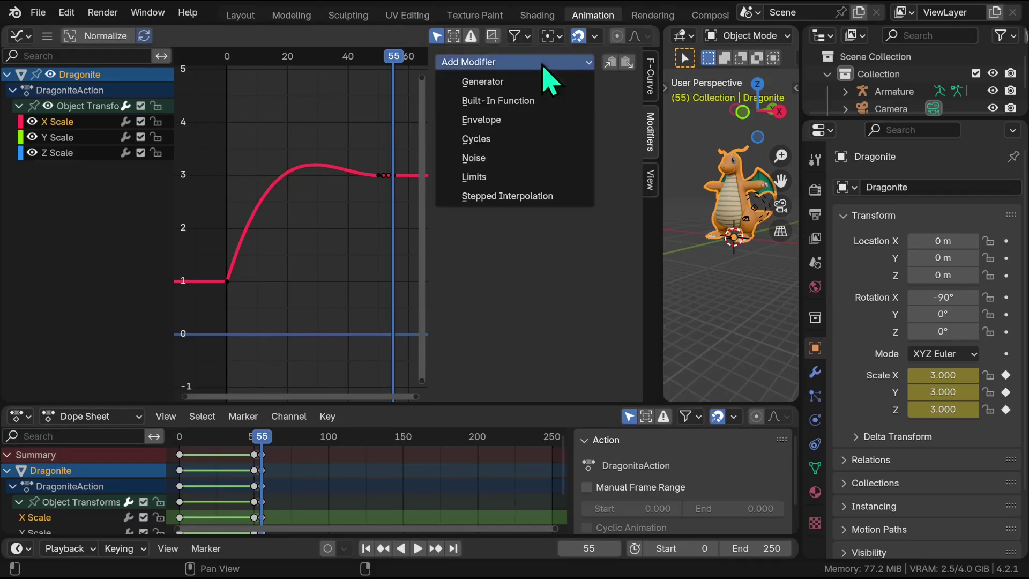
pyautogui.click(534, 141)
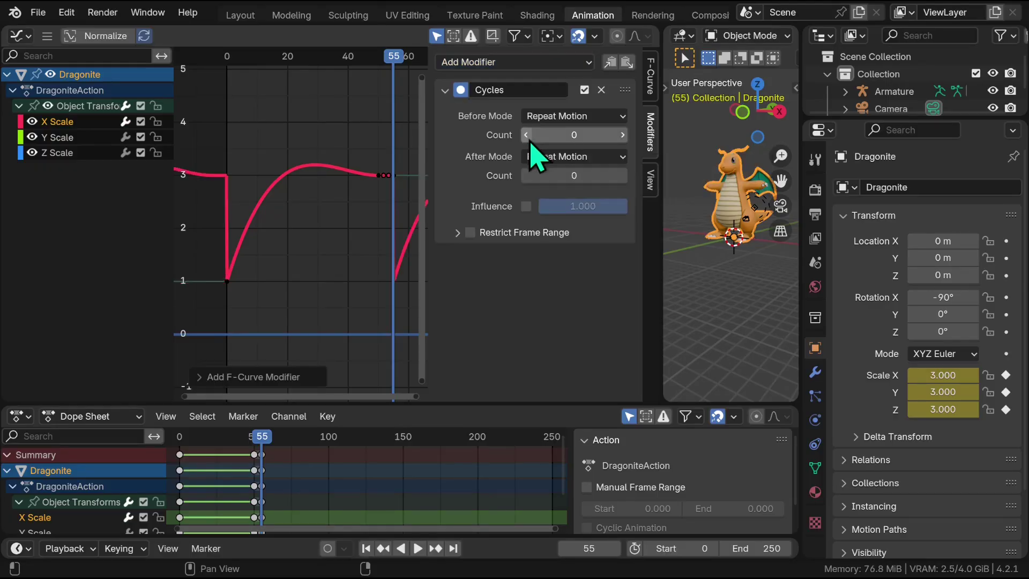
# Examine the repeating X Scale curve over a wider frame range and bring the current frame back to 0.
pyautogui.moveTo(341, 399); pyautogui.dragTo(439, 353)
pyautogui.scroll(-10, 305, 291)
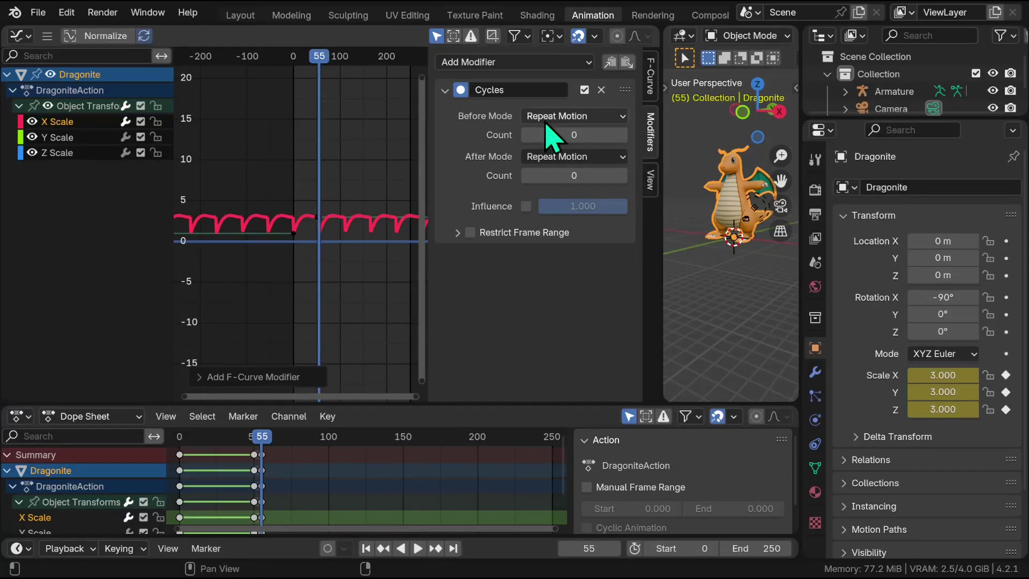
pyautogui.moveTo(316, 58); pyautogui.dragTo(294, 110)
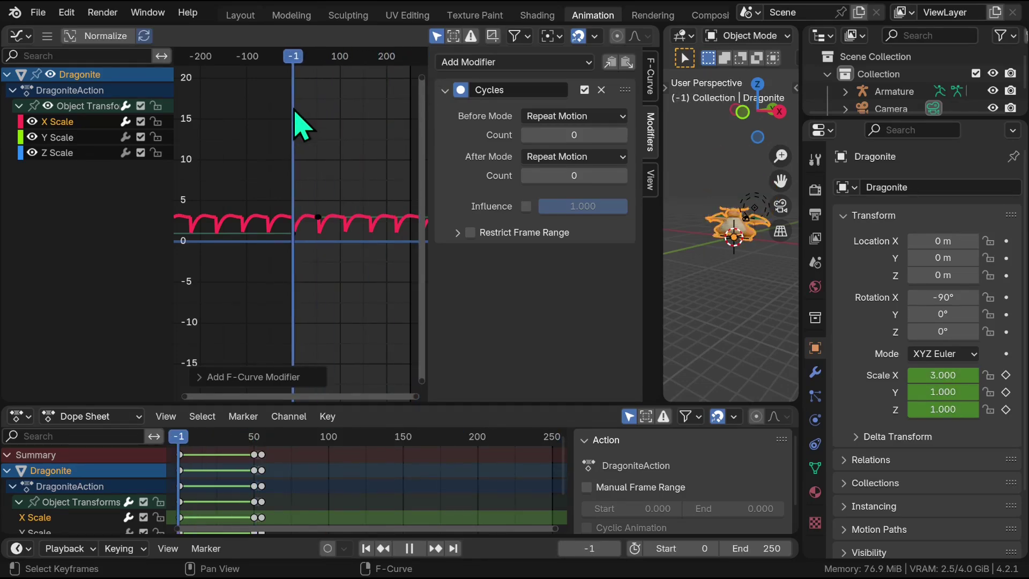
pyautogui.press('Escape')
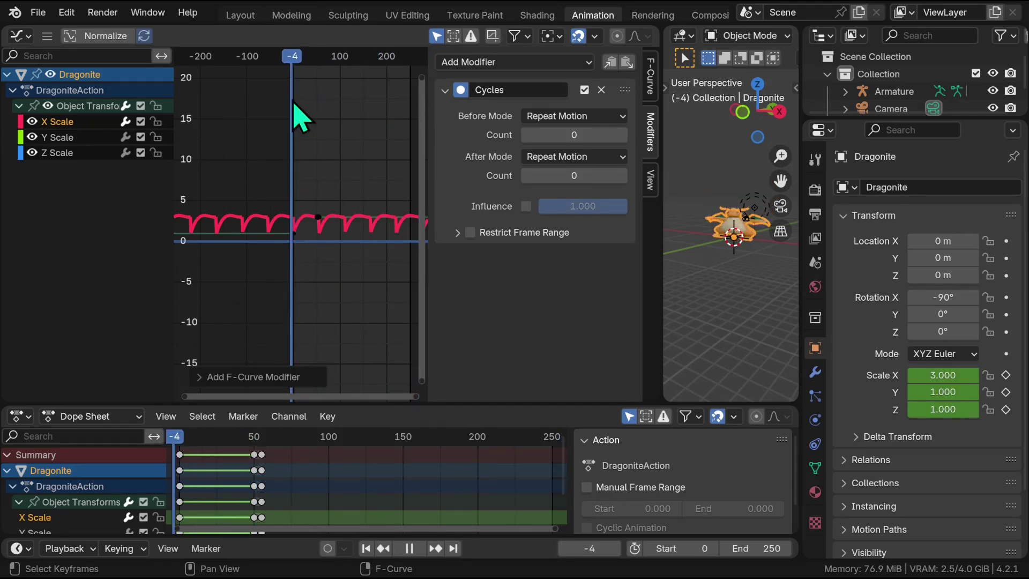
pyautogui.hotkey('shift', 'Left')
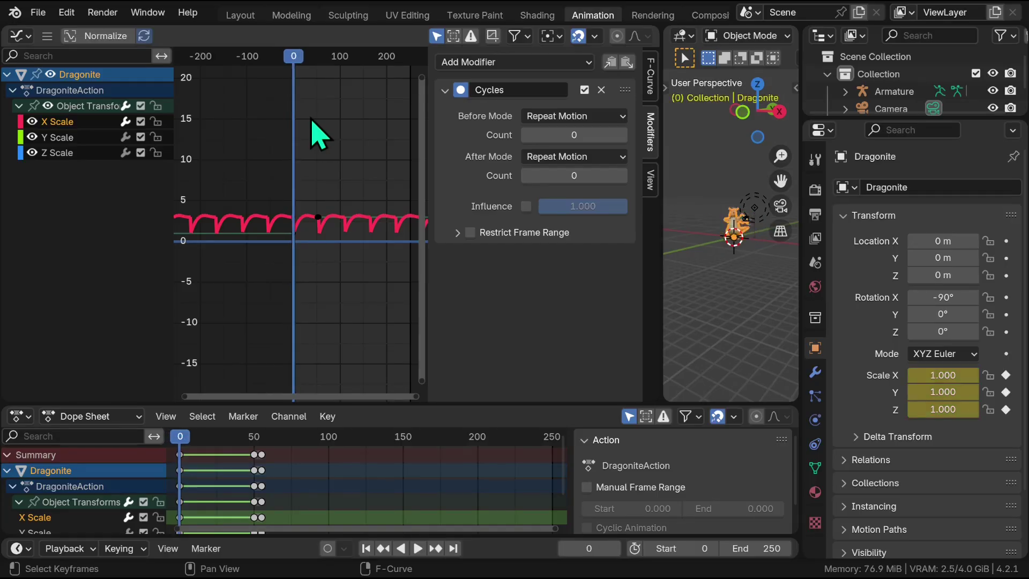
# Scrub and step the current frame up to 55 to examine where the X Scale curve's cycle starts repeating.
pyautogui.scroll(1, 322, 207)
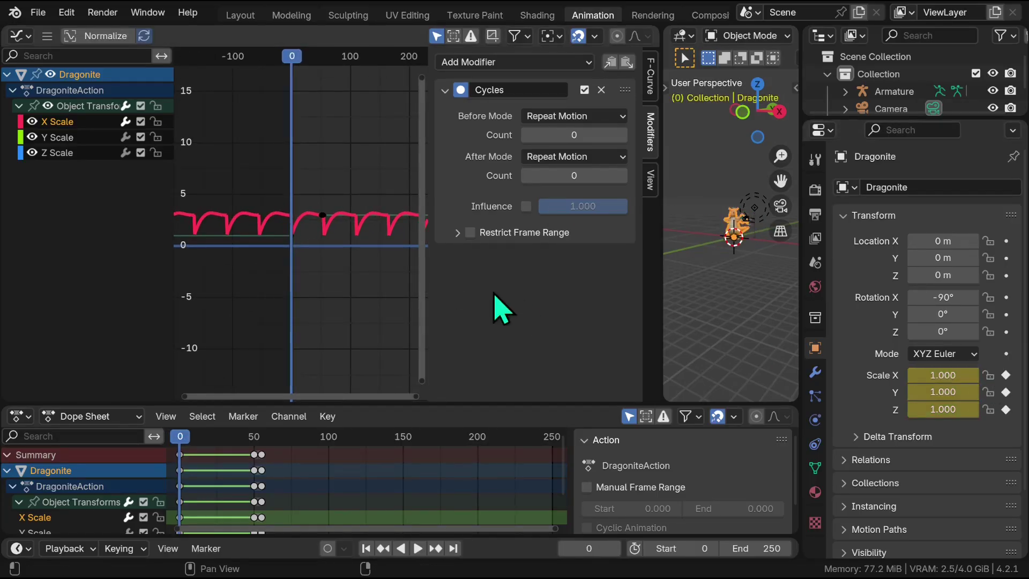
pyautogui.moveTo(292, 56); pyautogui.dragTo(317, 87)
pyautogui.press('Right')
pyautogui.press('Right')
pyautogui.press('Right')
pyautogui.press('Right')
pyautogui.press('Right')
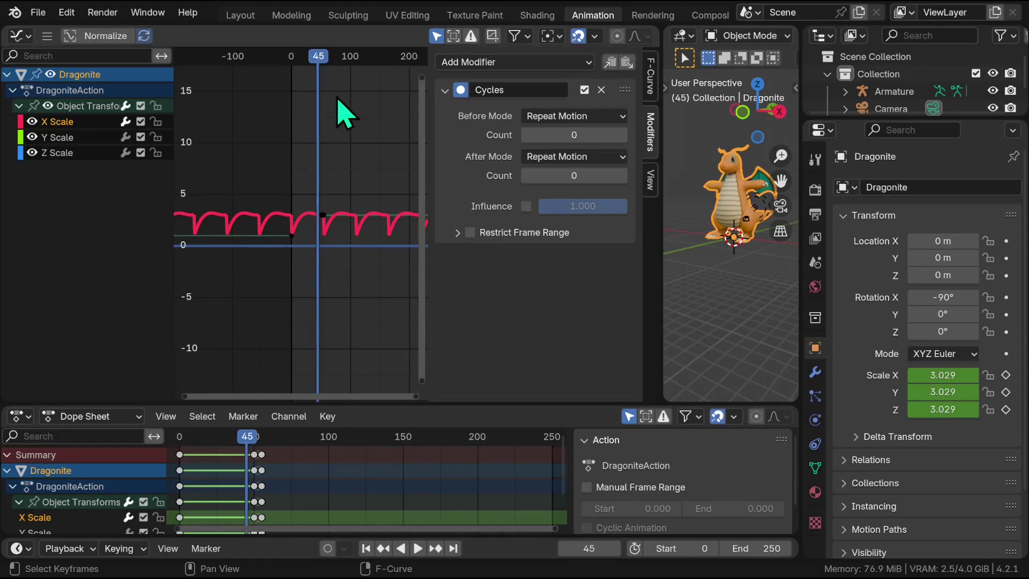
pyautogui.press('Right')
pyautogui.press('Right')
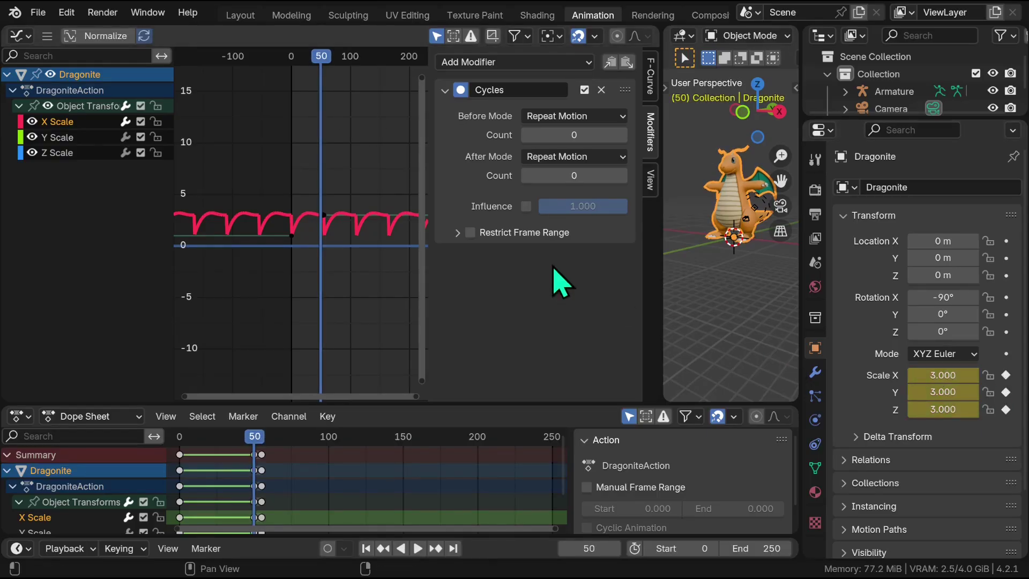
pyautogui.press('Right')
pyautogui.press('Right')
pyautogui.press('Right')
pyautogui.press('Right')
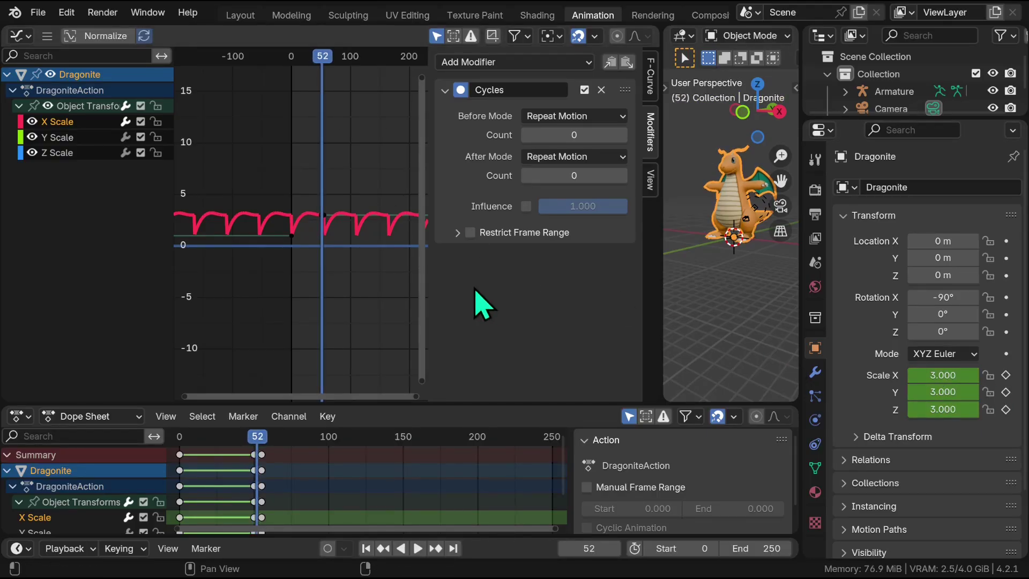
pyautogui.press('Right')
pyautogui.press('Right')
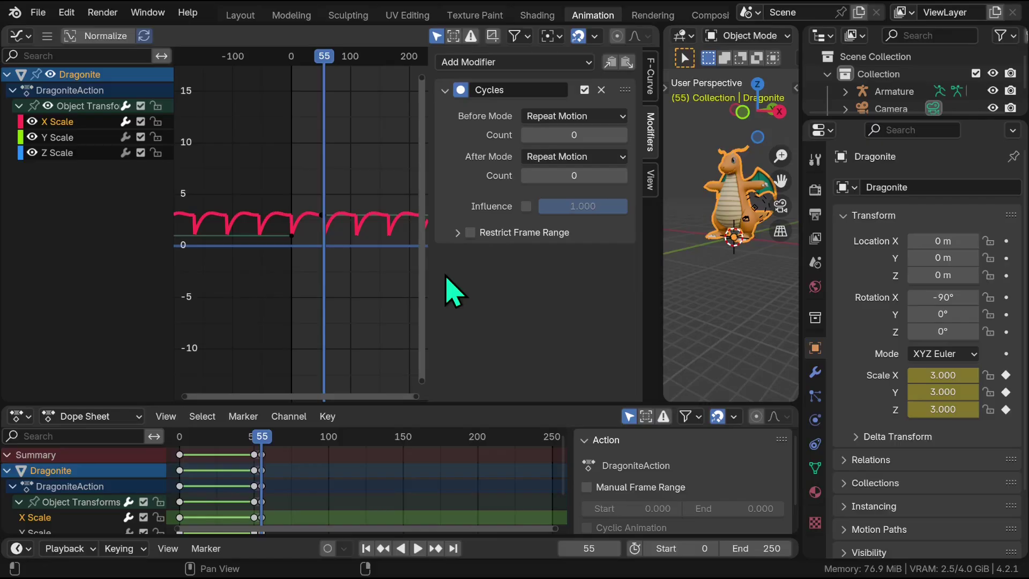
pyautogui.scroll(3, 317, 238)
pyautogui.press('Left')
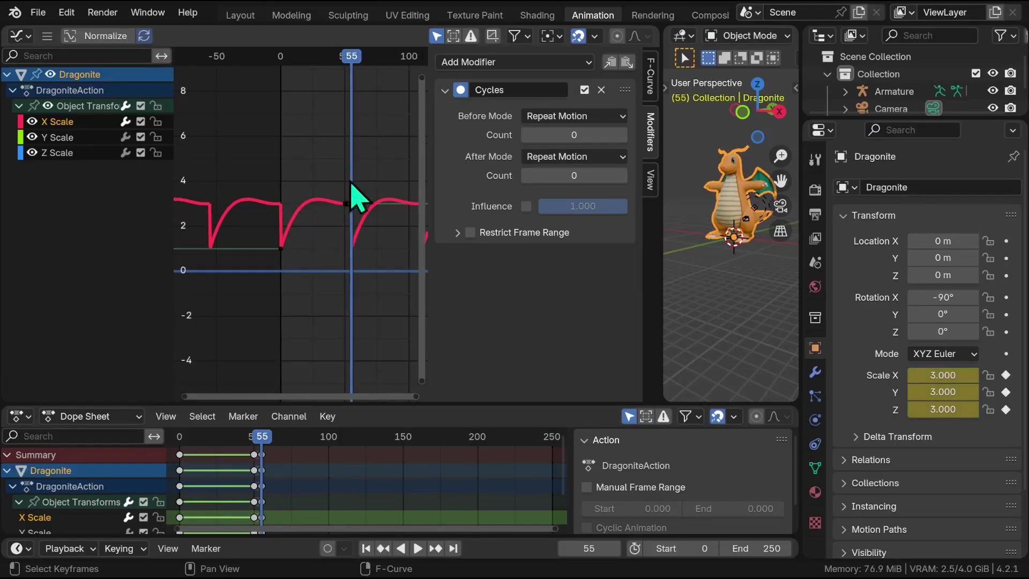
pyautogui.press('Home')
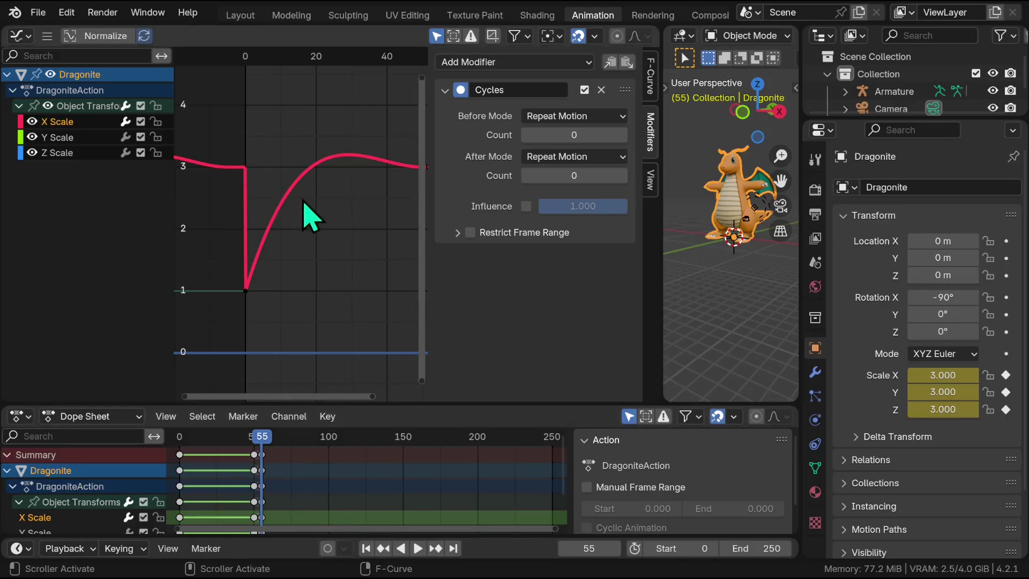
# Step between frames 55 and 56 to compare Dragonite's X Scale on both sides of the cycle's restart.
pyautogui.press('Right')
pyautogui.moveTo(330, 394); pyautogui.dragTo(425, 425)
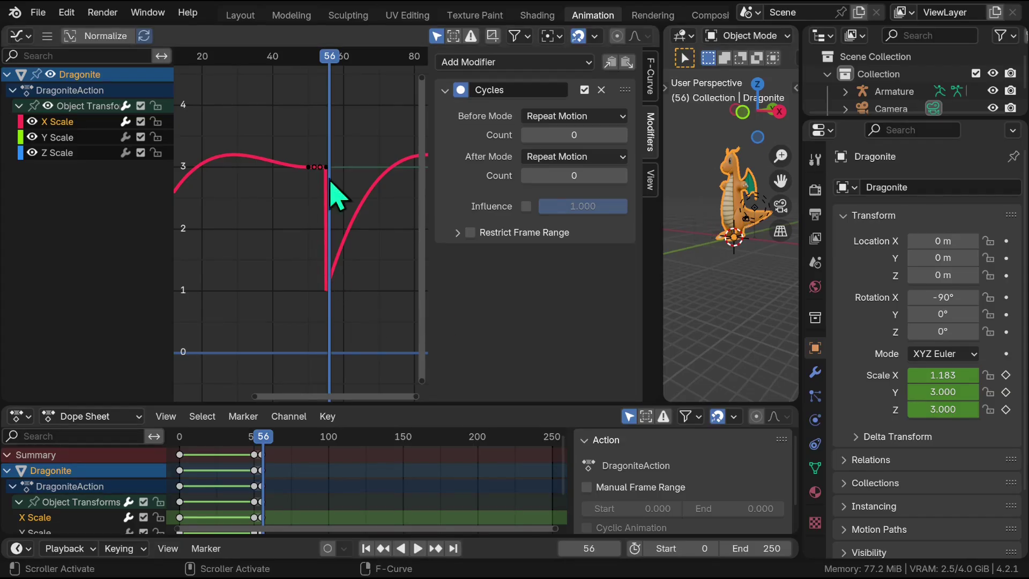
pyautogui.press('Left')
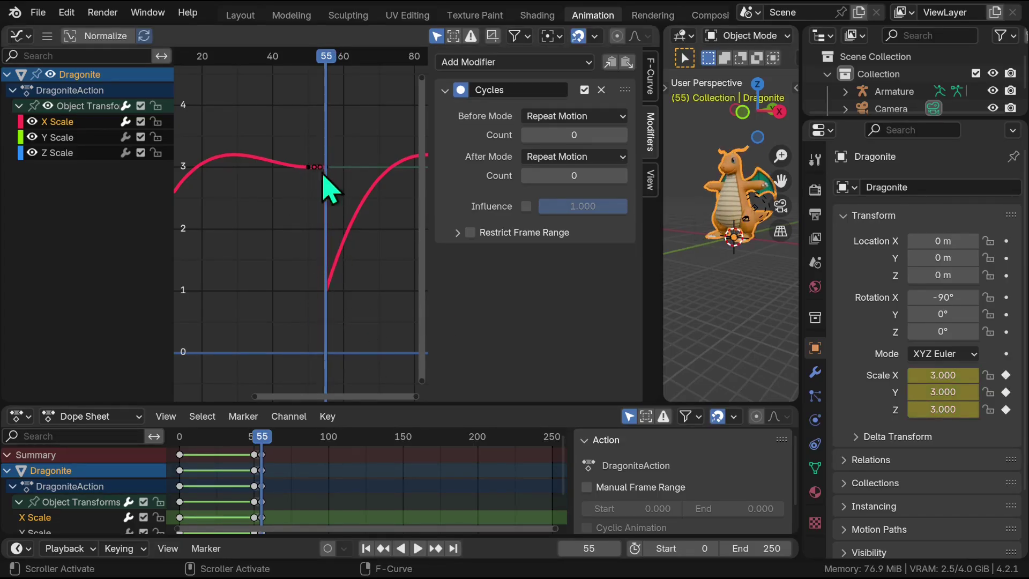
pyautogui.press('Right')
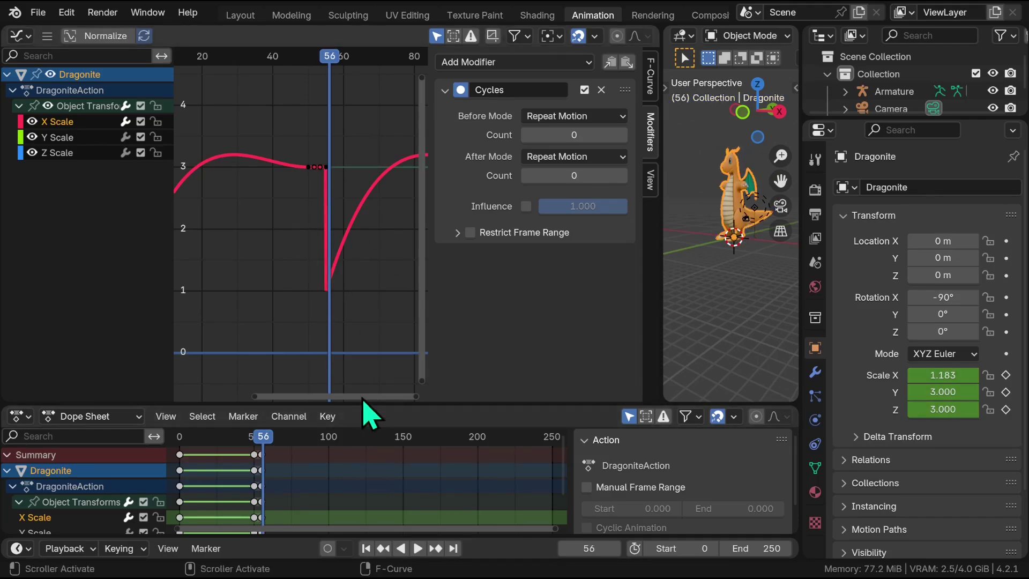
# Compare the X Scale value at frame 1 with the values at frames 56 and 111, just after each cycle restart.
pyautogui.moveTo(361, 397); pyautogui.dragTo(300, 397)
pyautogui.click(256, 53)
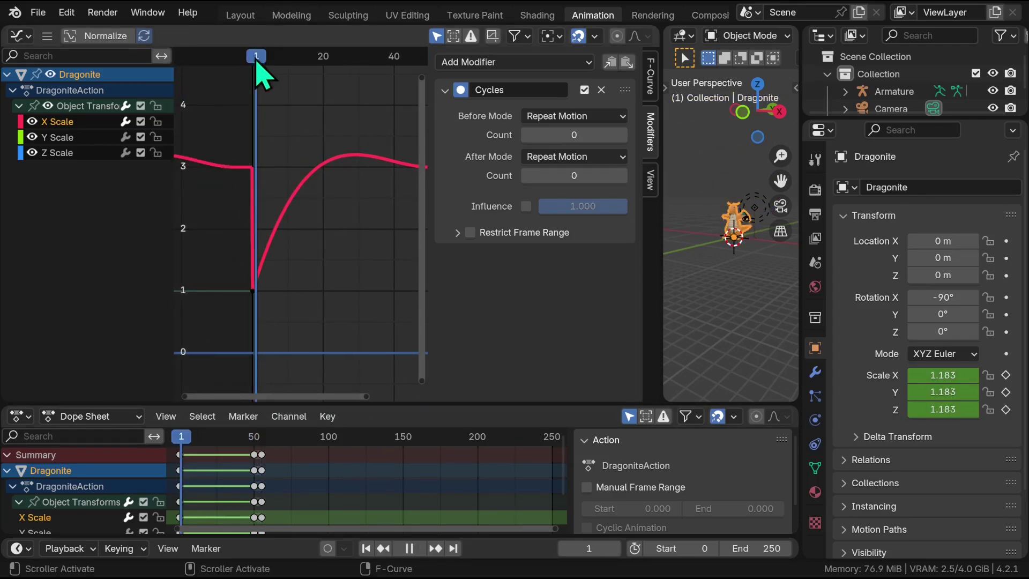
pyautogui.press('space')
pyautogui.press('Right')
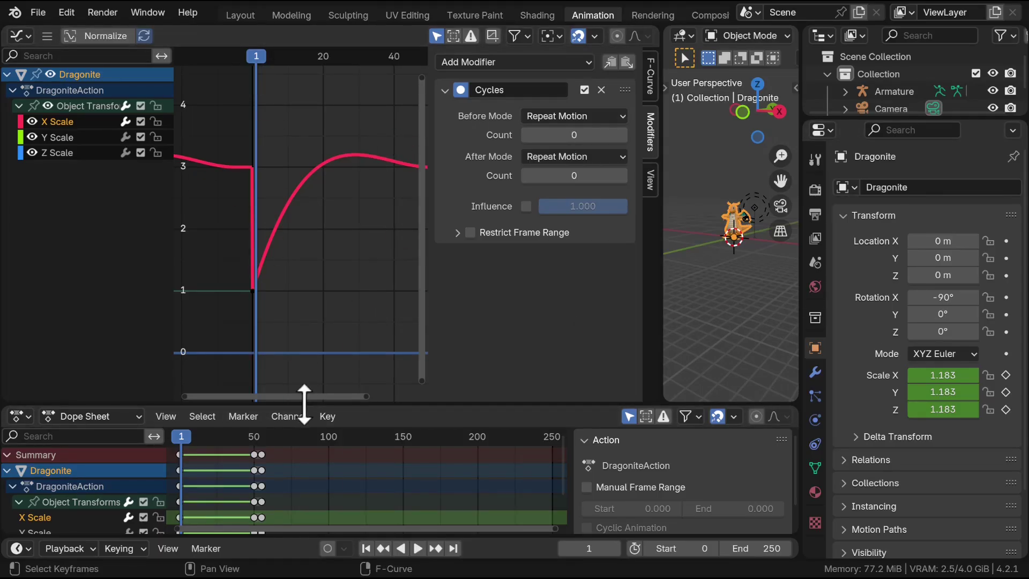
pyautogui.moveTo(315, 396); pyautogui.dragTo(434, 387)
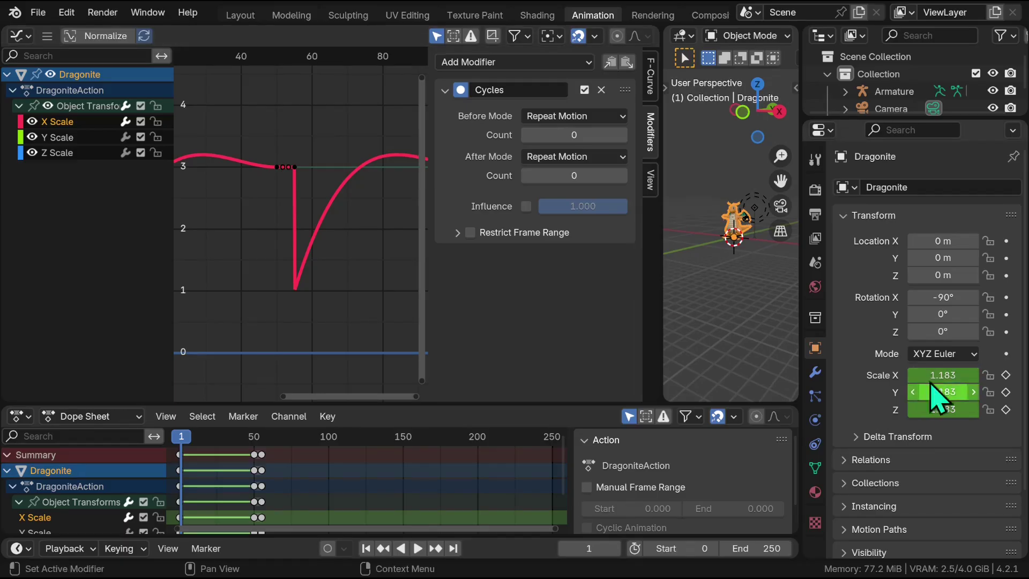
pyautogui.click(291, 57)
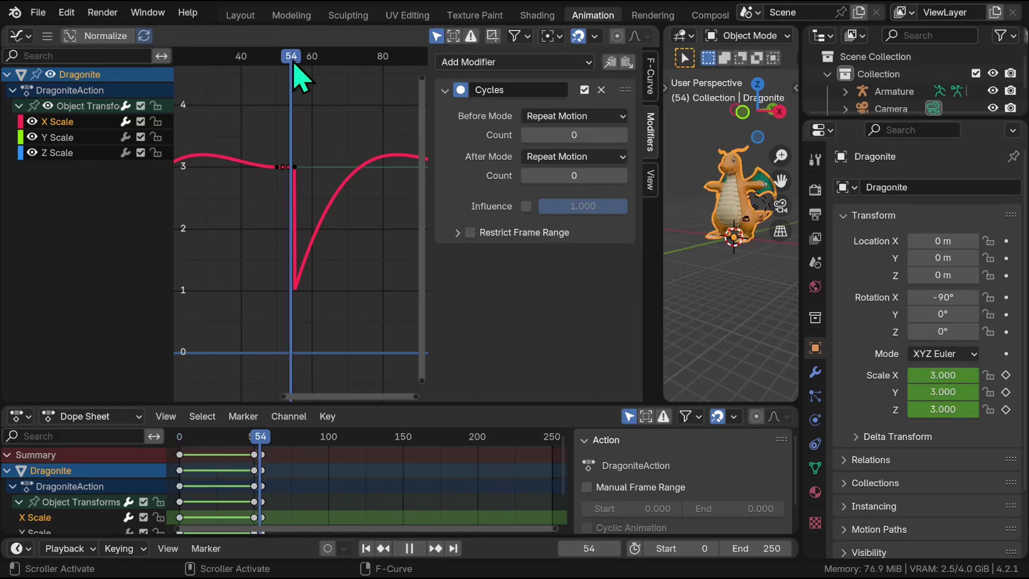
pyautogui.press('space')
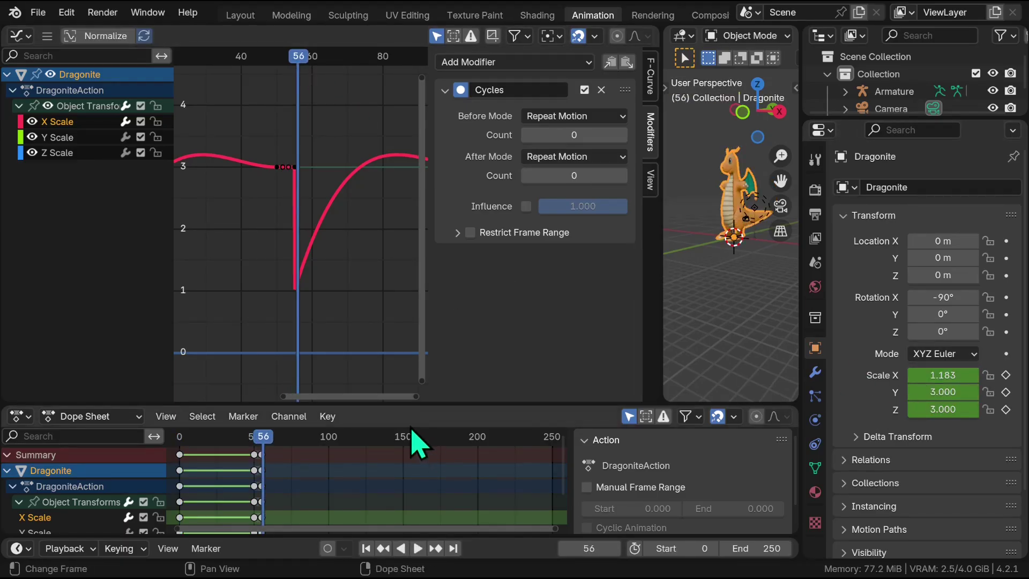
pyautogui.press('space')
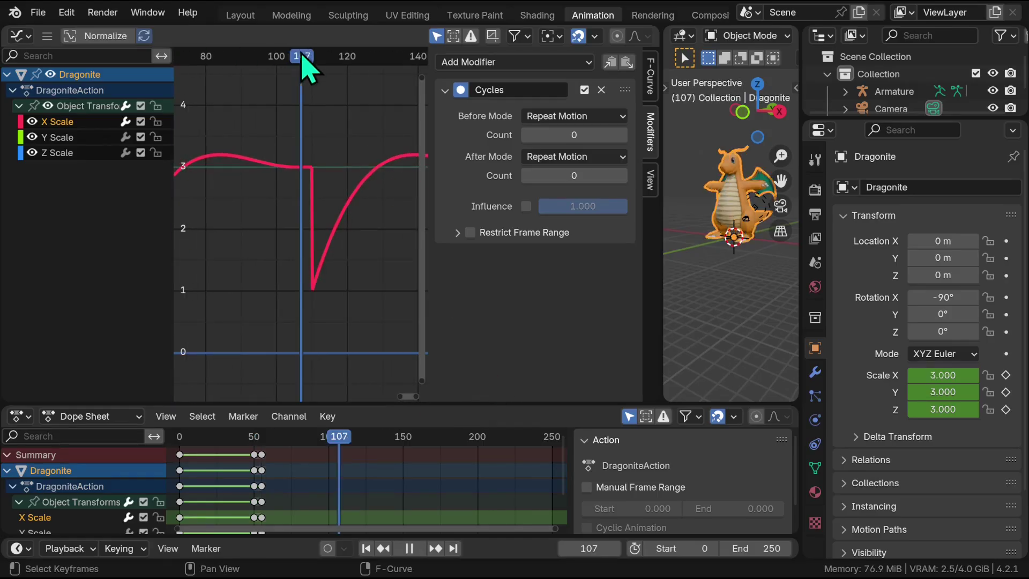
pyautogui.moveTo(301, 54); pyautogui.dragTo(317, 73)
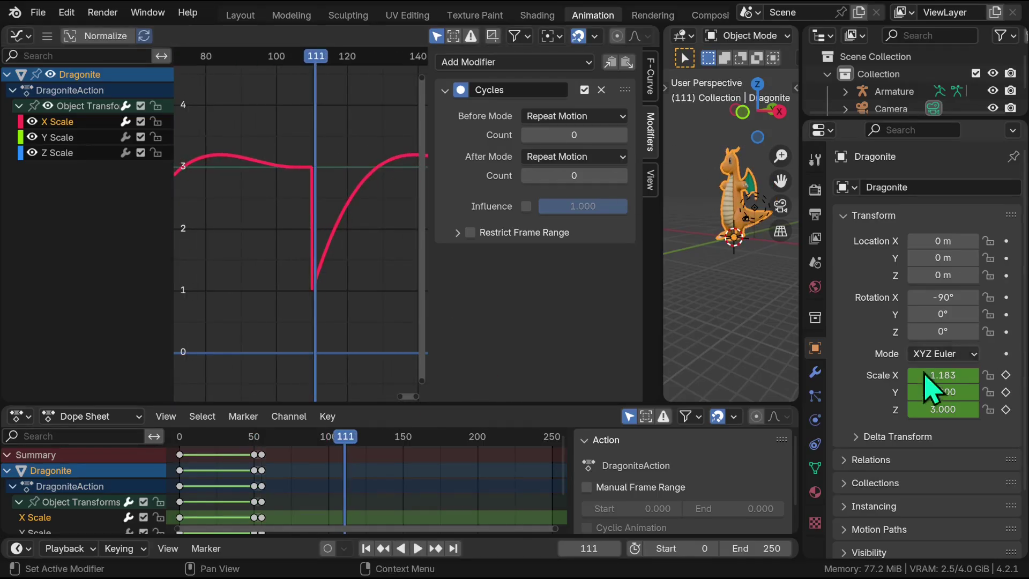
# Set the Cycles modifier's Before Mode to No Cycles and scrub to frame -46 to check the curve before frame 0.
pyautogui.scroll(-6, 355, 382)
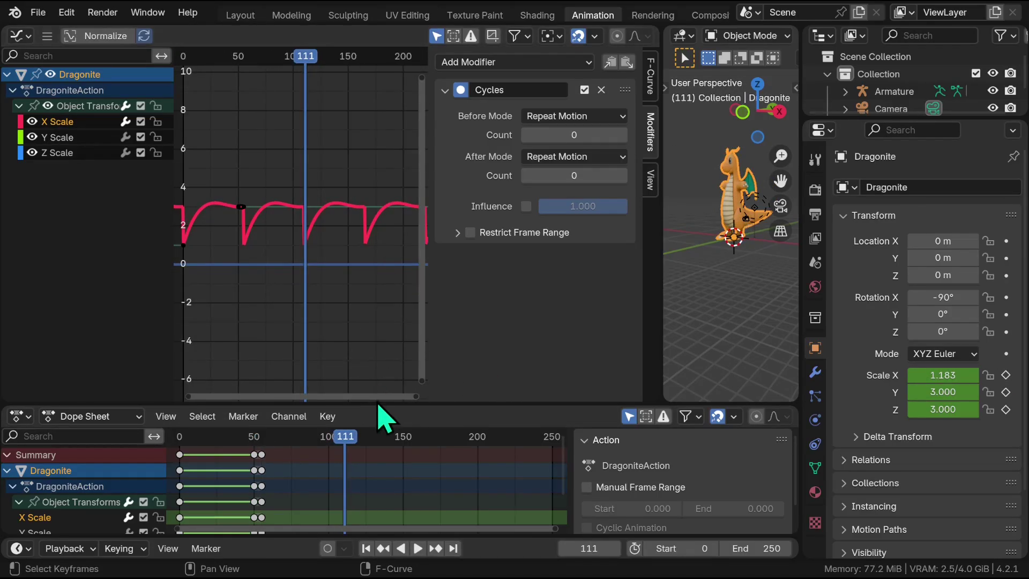
pyautogui.moveTo(371, 397); pyautogui.dragTo(257, 386)
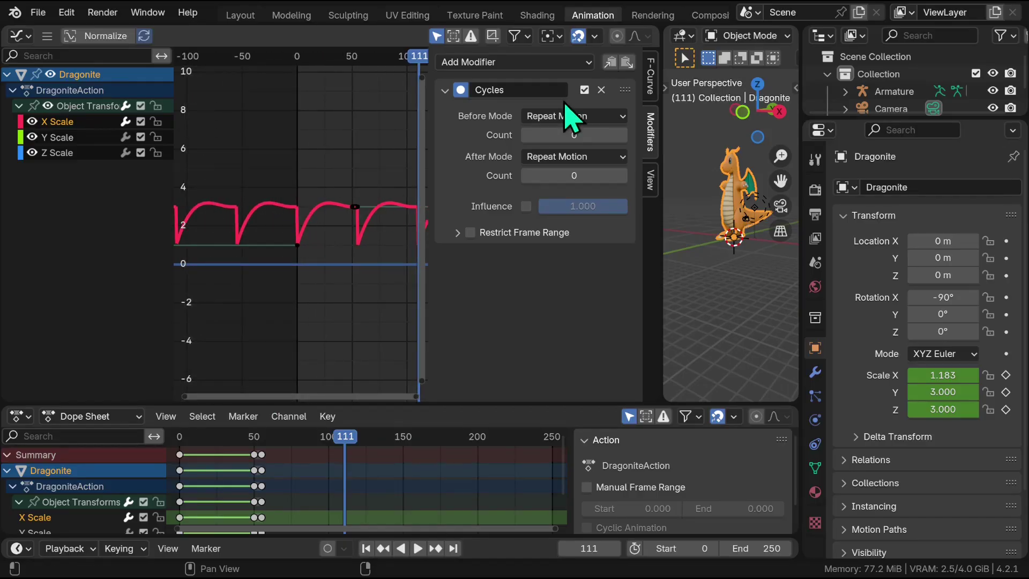
pyautogui.click(597, 116)
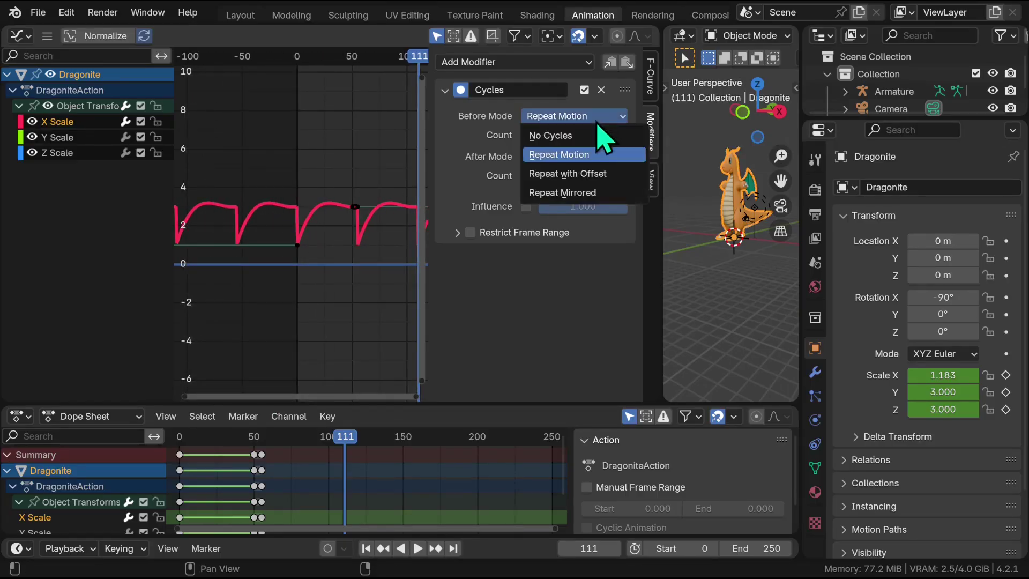
pyautogui.click(589, 135)
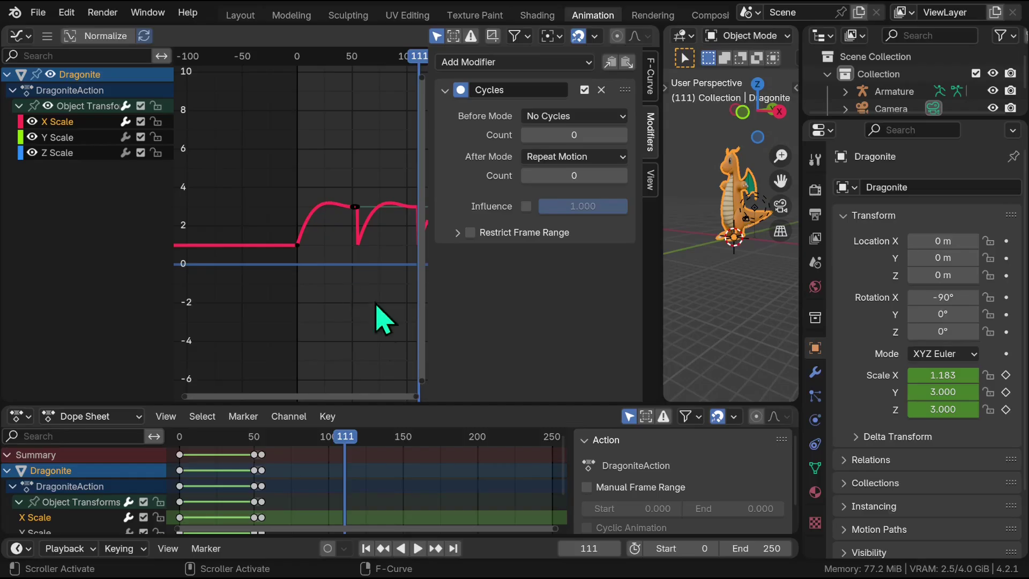
pyautogui.moveTo(351, 397); pyautogui.dragTo(281, 390)
pyautogui.moveTo(366, 53); pyautogui.dragTo(319, 246)
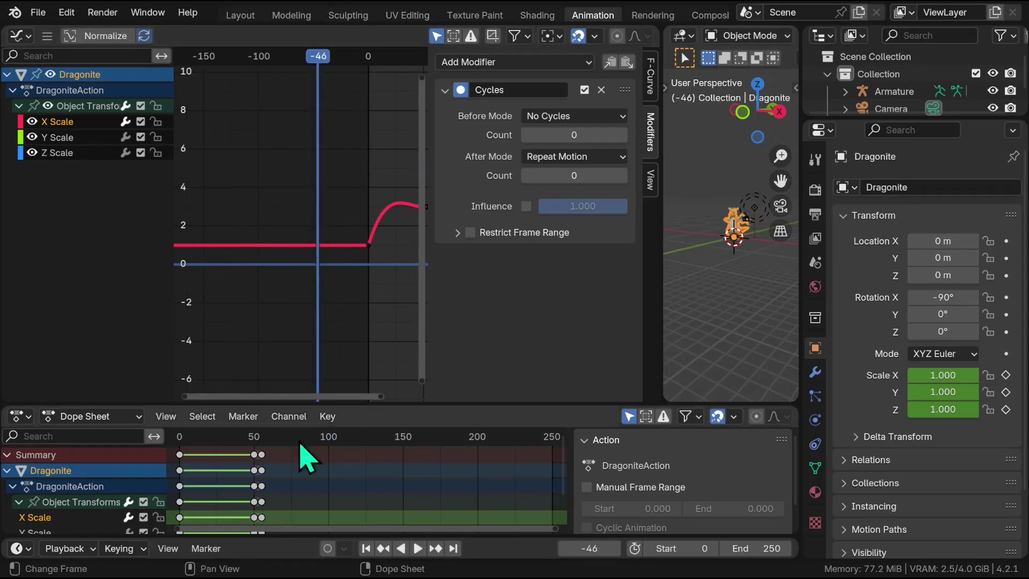
# Set the After Mode of the X Scale curve's Cycles modifier to Repeat with Offset.
pyautogui.click(593, 155)
pyautogui.click(590, 214)
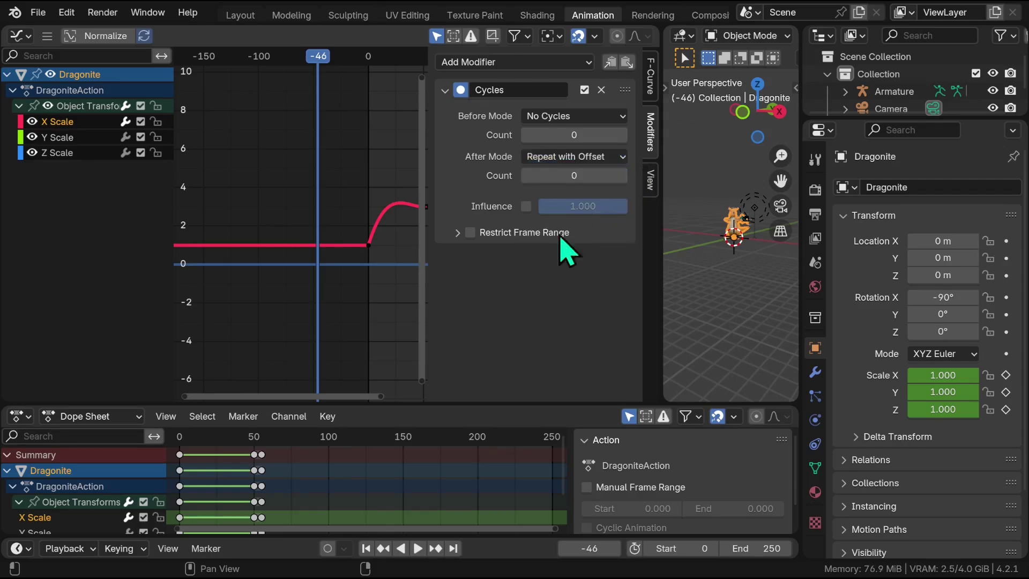
pyautogui.press('Home')
pyautogui.scroll(10, 346, 321)
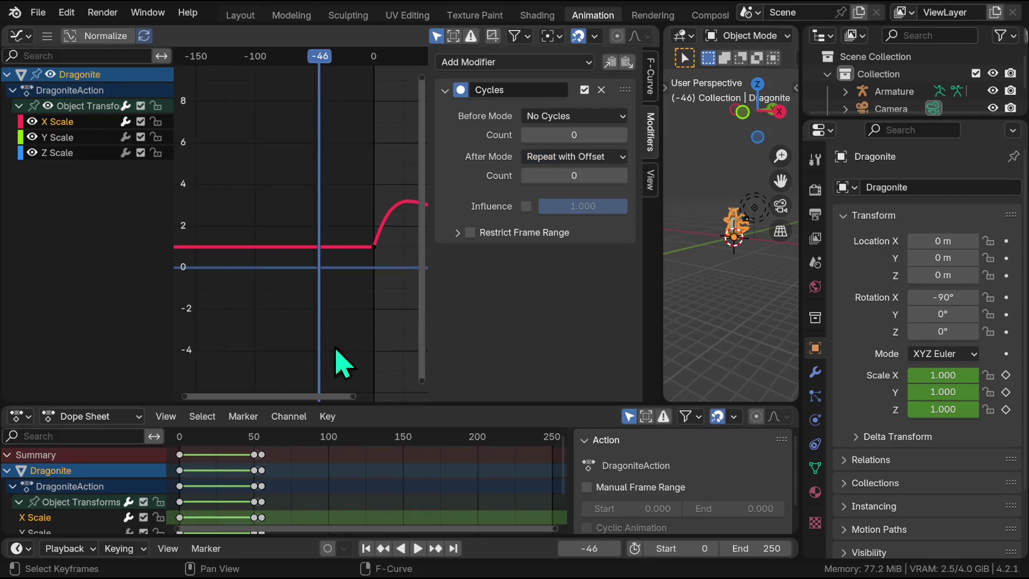
pyautogui.moveTo(321, 399); pyautogui.dragTo(437, 254)
# Play the animation from frame 1 to frame 119 in an enlarged 3D viewport to examine Dragonite's X scaling.
pyautogui.click(257, 58)
pyautogui.press('space')
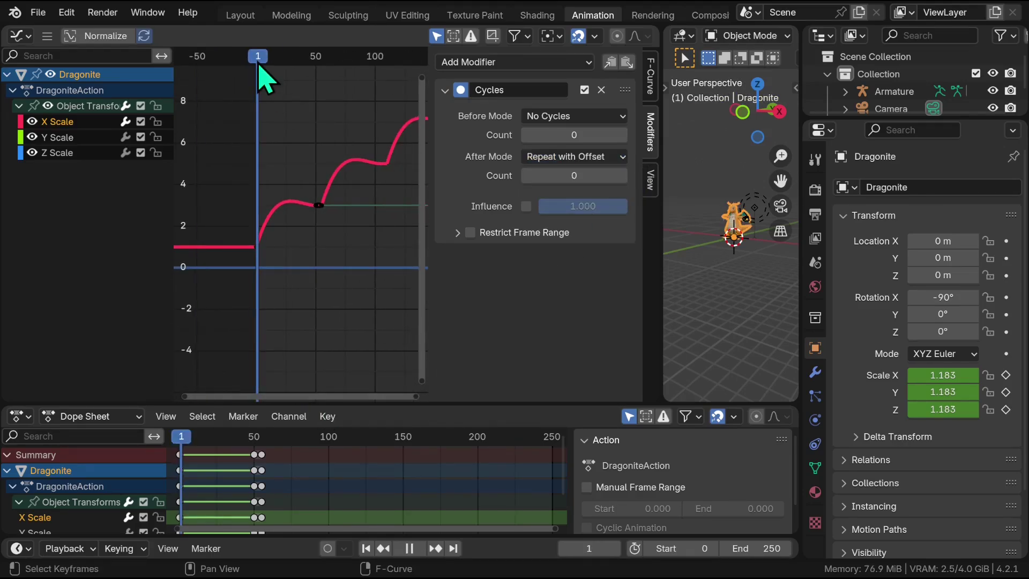
pyautogui.press('space')
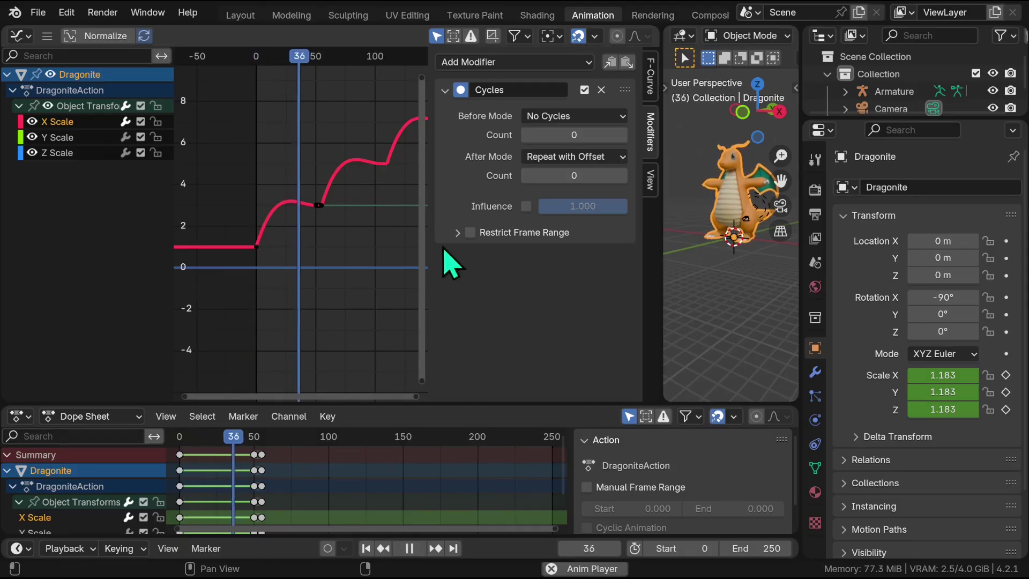
pyautogui.moveTo(656, 202); pyautogui.dragTo(300, 191)
pyautogui.press('space')
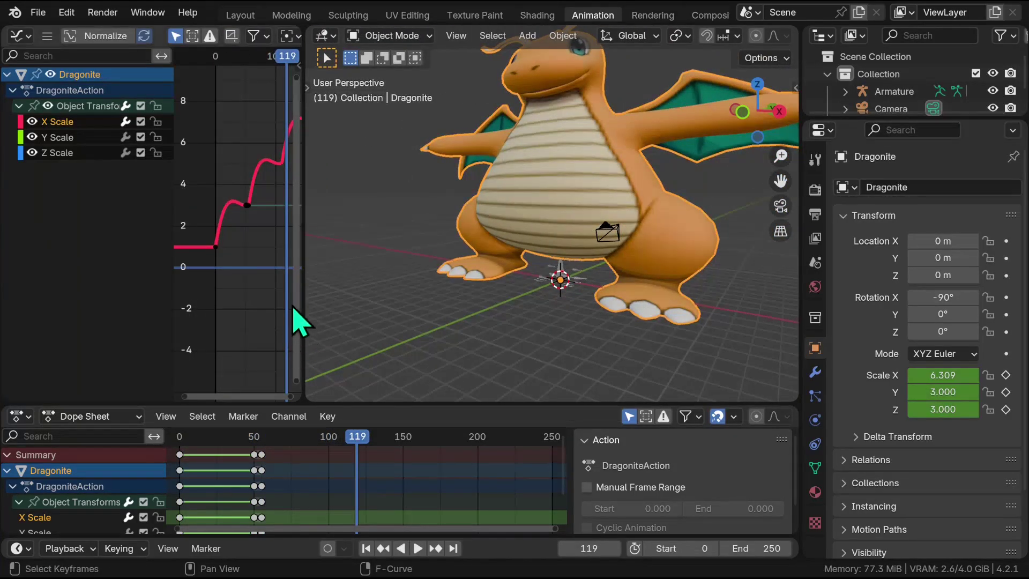
# Paste the X Scale curve's Cycles modifier onto the Y Scale and Z Scale curves.
pyautogui.moveTo(303, 292); pyautogui.dragTo(718, 188)
pyautogui.scroll(-1, 343, 177)
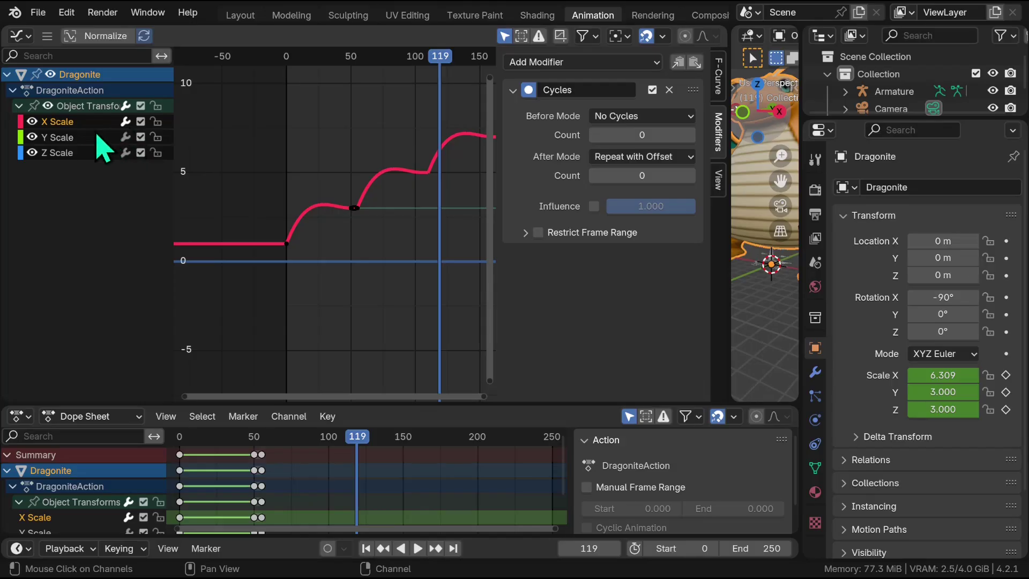
pyautogui.click(63, 138)
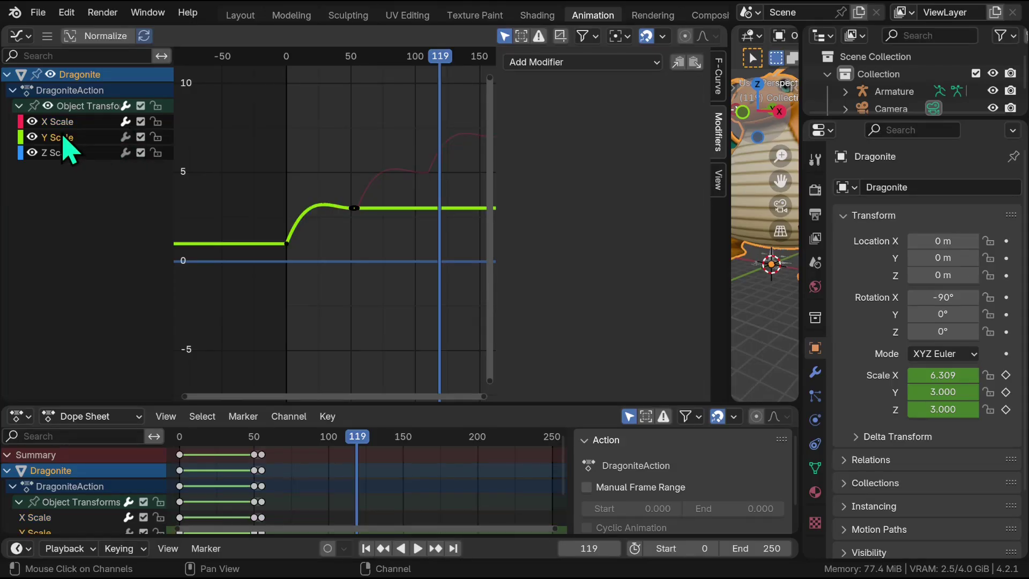
pyautogui.click(694, 63)
pyautogui.click(65, 154)
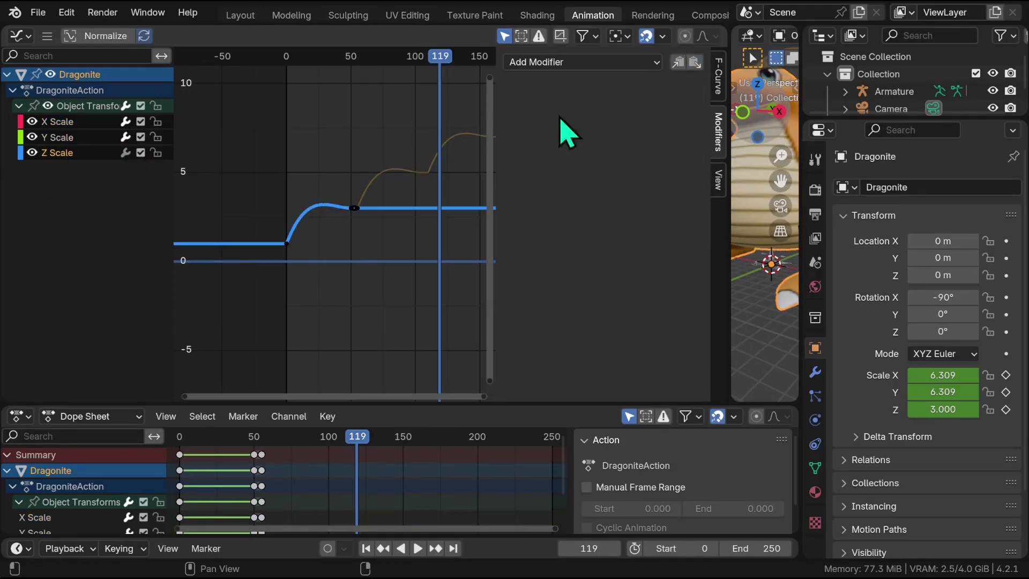
pyautogui.click(695, 65)
# Enlarge the 3D viewport and play the animation from frame 1 to frame 110 to examine scaling on all three axes.
pyautogui.click(287, 58)
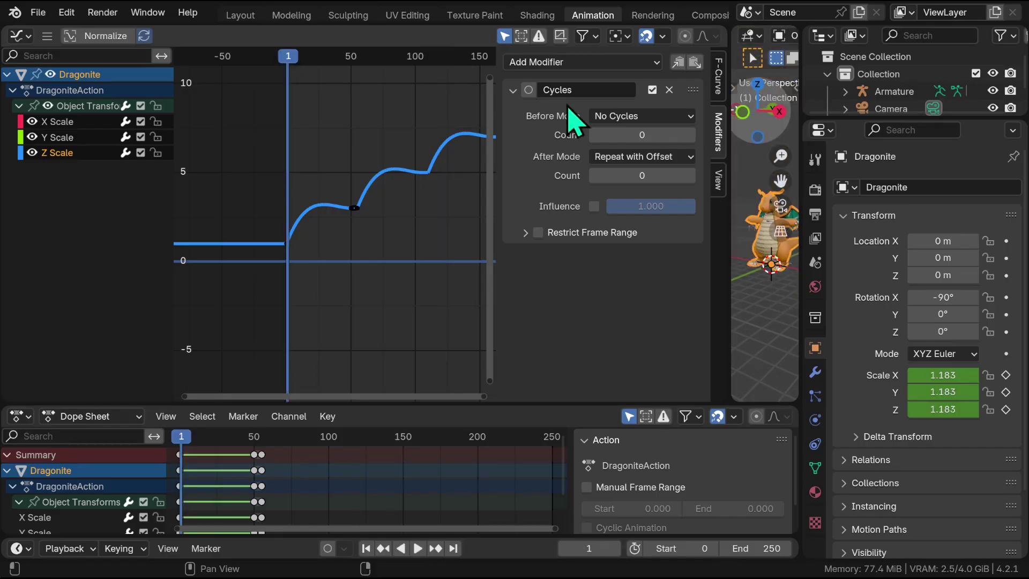
pyautogui.moveTo(726, 195); pyautogui.dragTo(234, 232)
pyautogui.press('space')
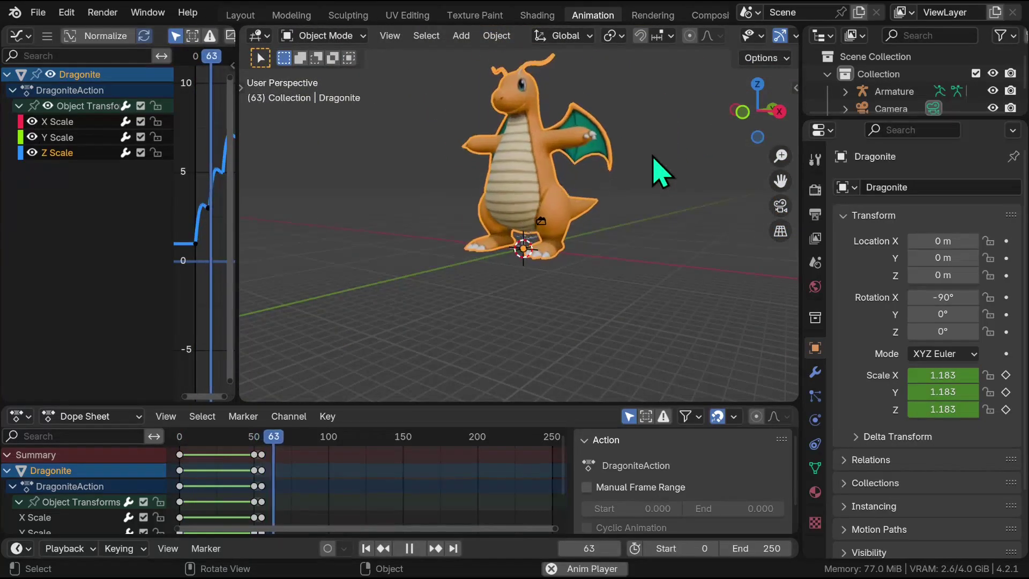
pyautogui.press('space')
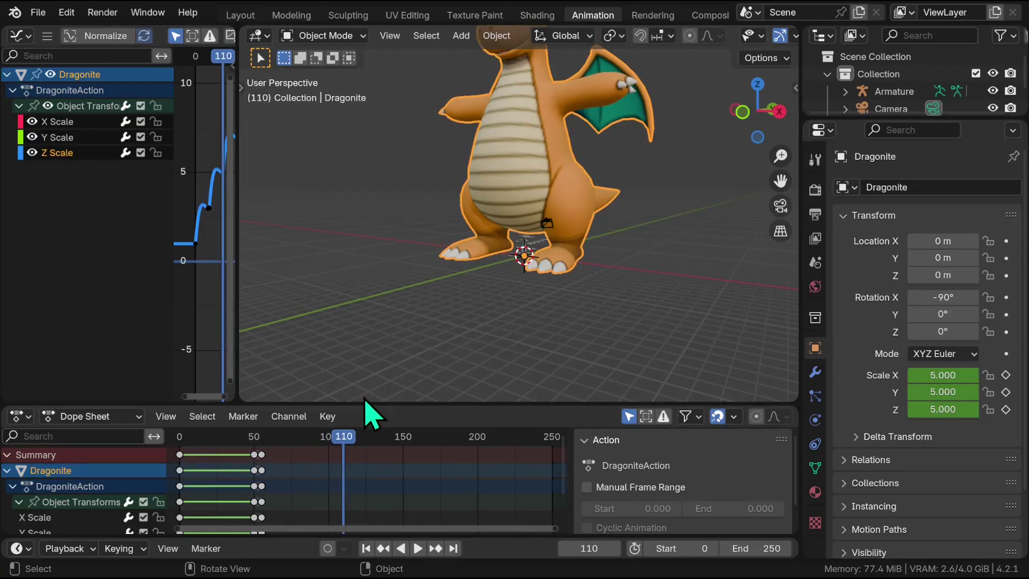
# Scrub the timeline from frame 0 to frame 101 and back to examine Dragonite's growth.
pyautogui.press('b')
pyautogui.press('Escape')
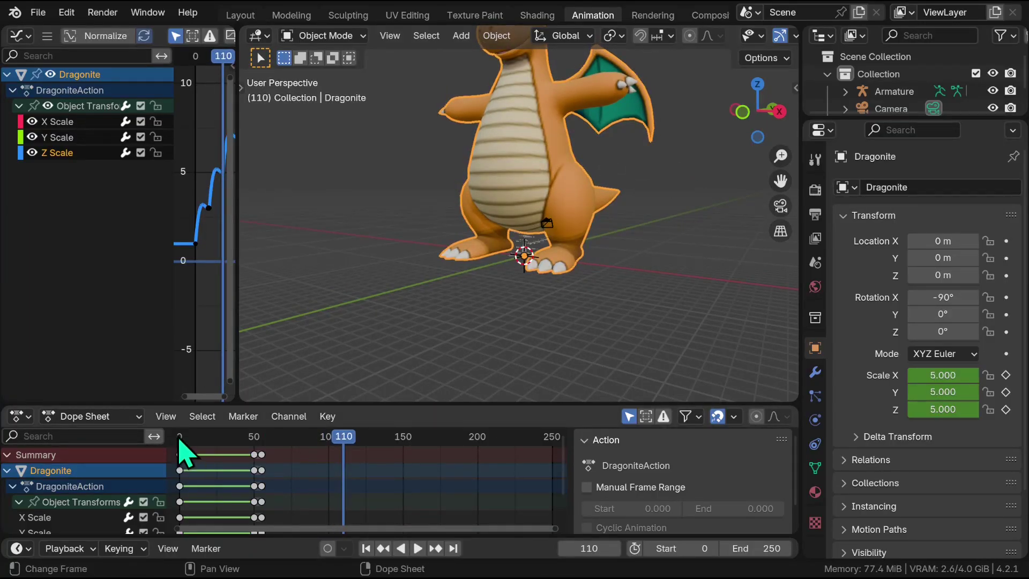
pyautogui.click(179, 437)
pyautogui.moveTo(179, 442); pyautogui.dragTo(334, 450)
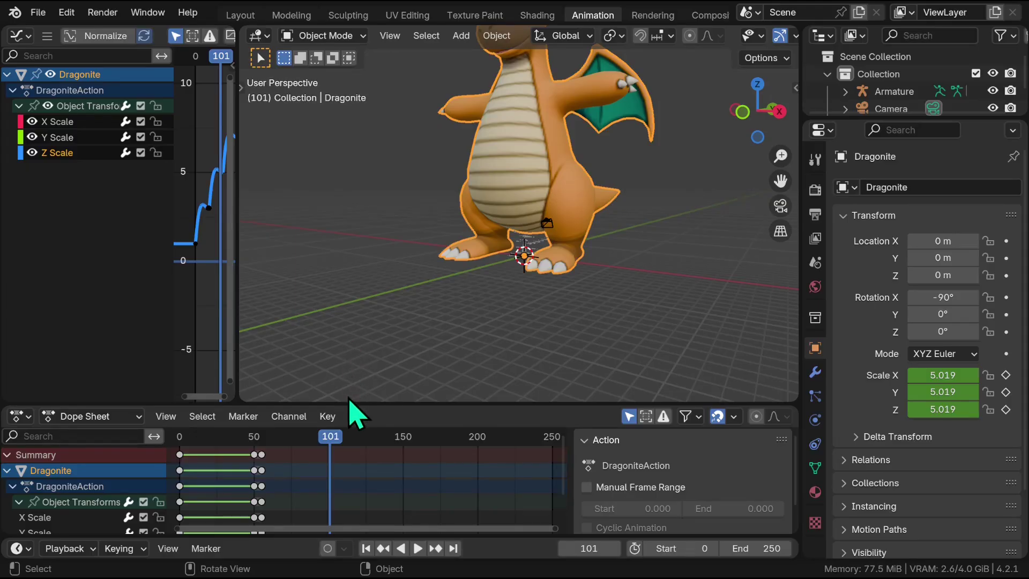
pyautogui.moveTo(333, 450); pyautogui.dragTo(176, 440)
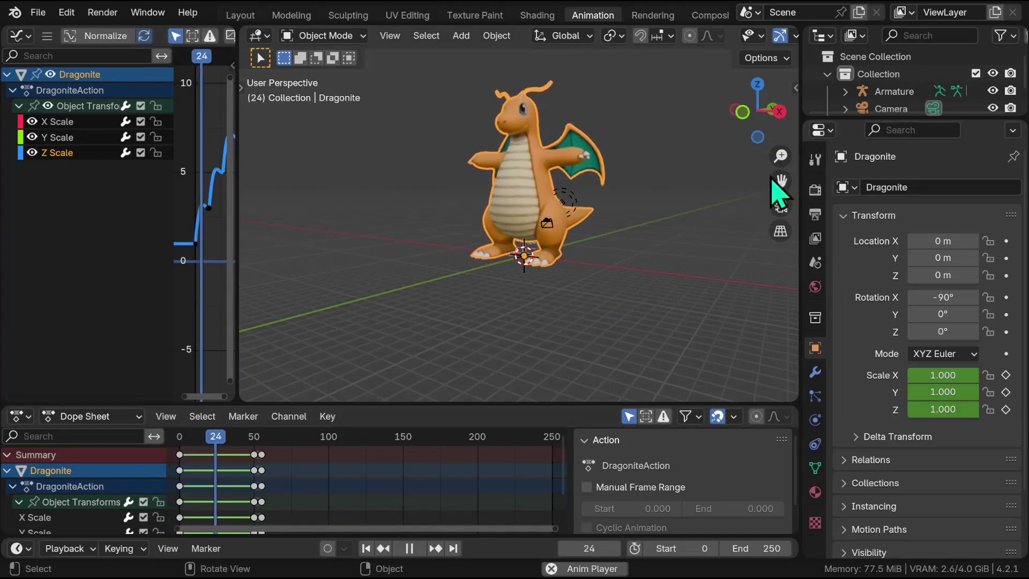
# Play the animation up to frame 226 while viewing Dragonite from a different angle.
pyautogui.moveTo(777, 173); pyautogui.dragTo(778, 234)
pyautogui.moveTo(742, 130); pyautogui.dragTo(763, 132)
pyautogui.moveTo(779, 185); pyautogui.dragTo(774, 184)
pyautogui.scroll(2, 771, 179)
pyautogui.scroll(-3, 772, 179)
pyautogui.press('space')
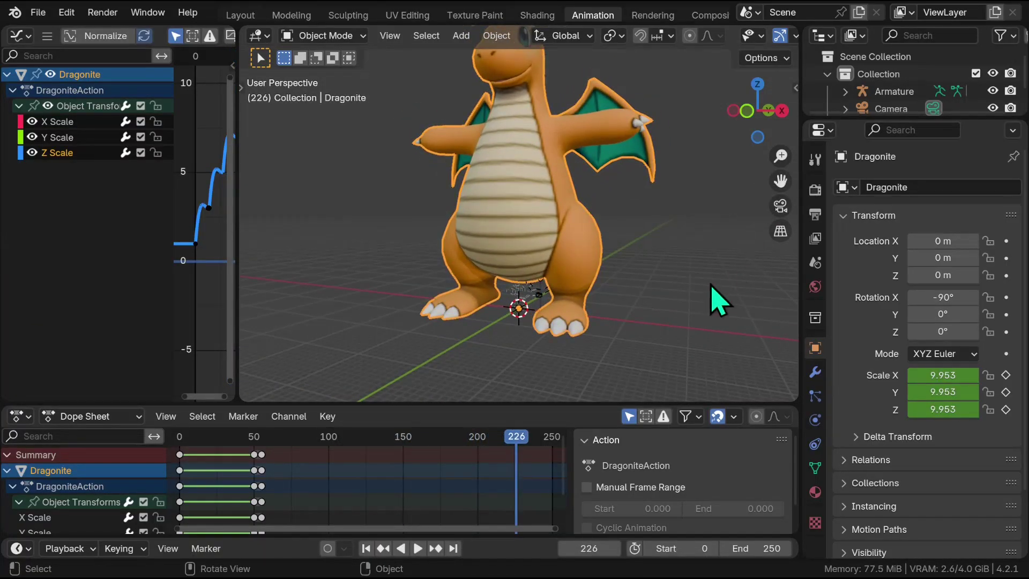
# Scrub the timeline from the start to frame 219 and inspect the enlarged Dragonite from other angles.
pyautogui.moveTo(563, 528); pyautogui.dragTo(447, 525)
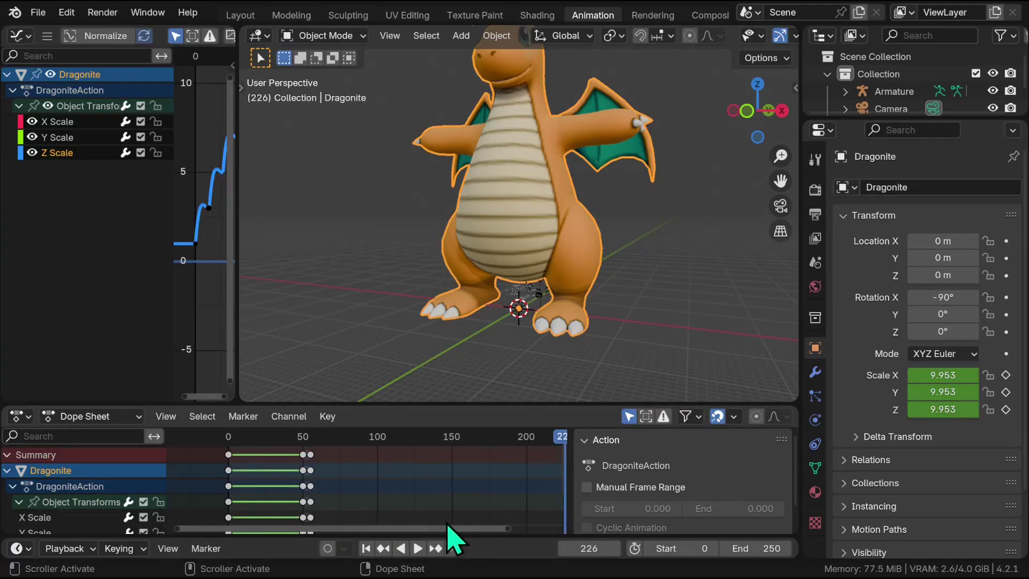
pyautogui.moveTo(236, 442); pyautogui.dragTo(544, 399)
pyautogui.press('space')
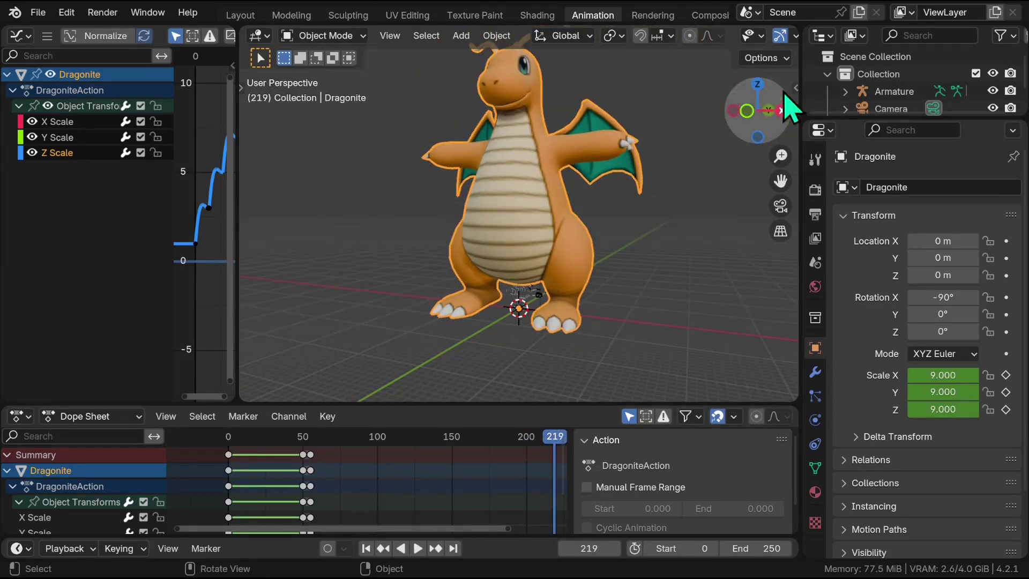
pyautogui.moveTo(788, 103); pyautogui.dragTo(726, 201)
pyautogui.moveTo(721, 155); pyautogui.dragTo(776, 98)
# Switch to the Sculpting workspace, bring the whole Dragonite into view and activate the Mesh Filter tool.
pyautogui.click(337, 18)
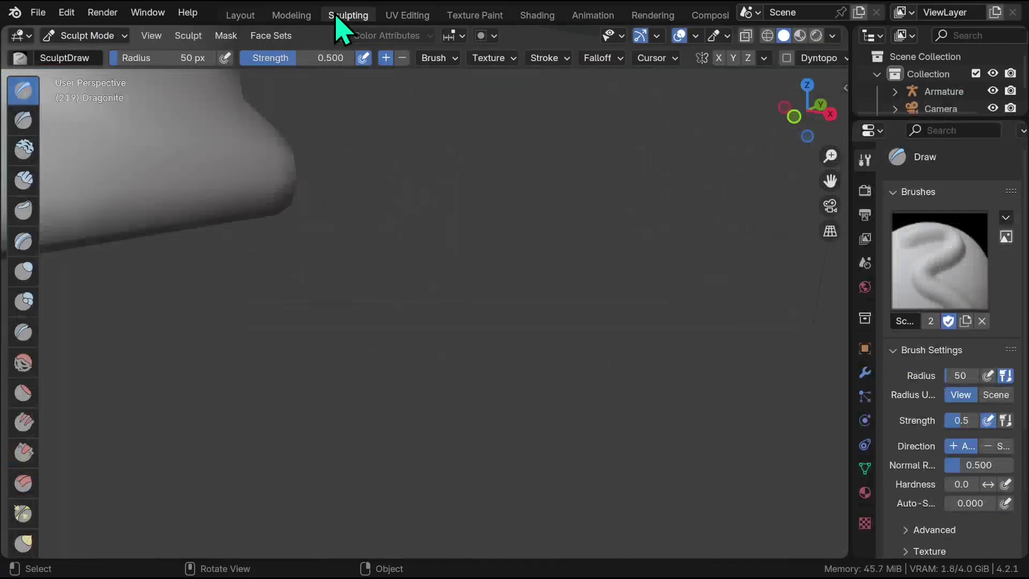
pyautogui.scroll(-5, 674, 242)
pyautogui.moveTo(830, 181); pyautogui.dragTo(831, 182)
pyautogui.scroll(-10, 27, 140)
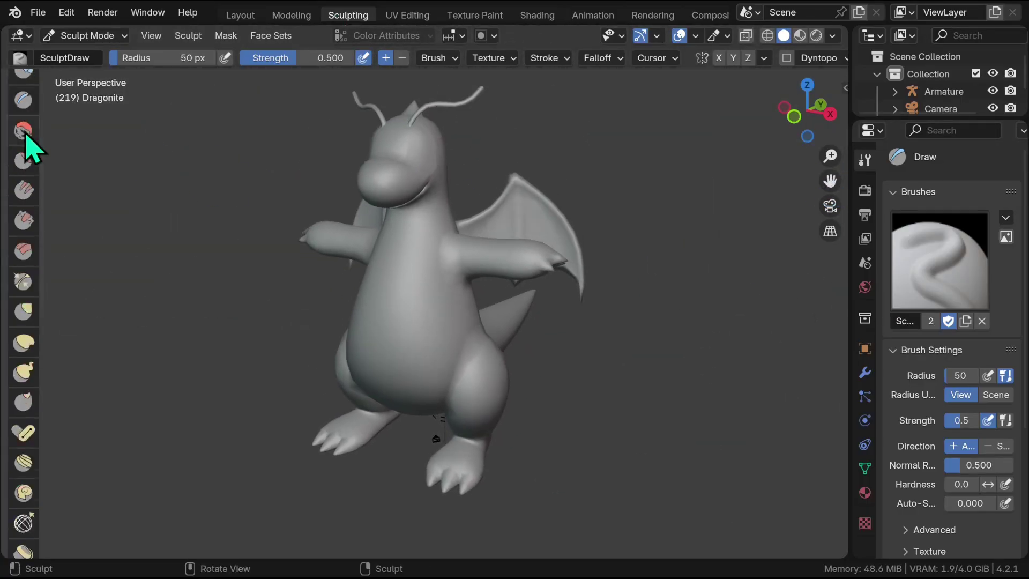
pyautogui.click(22, 258)
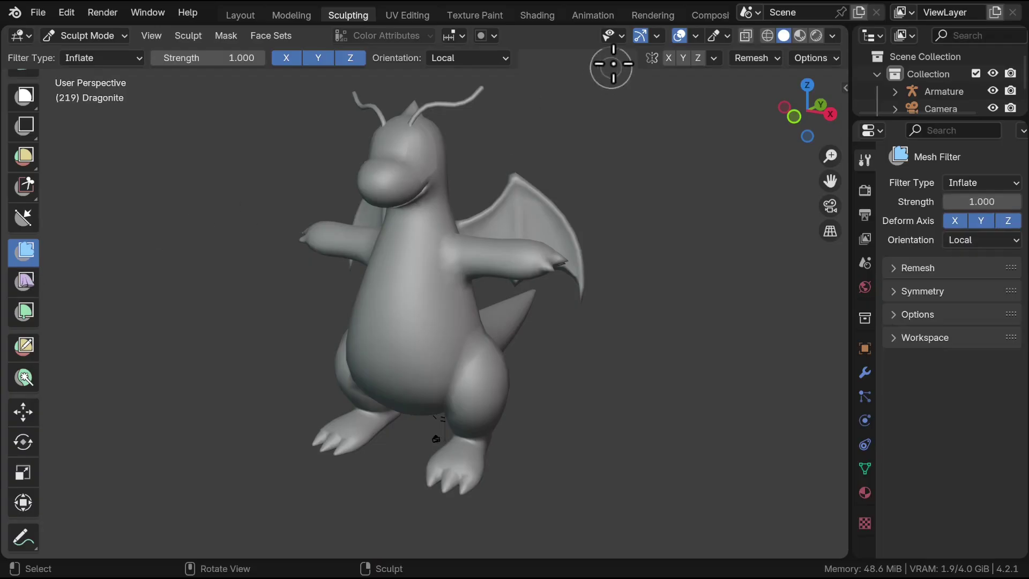
# Display Dragonite in Material Preview shading in the Sculpting workspace and view it from the side.
pyautogui.click(800, 35)
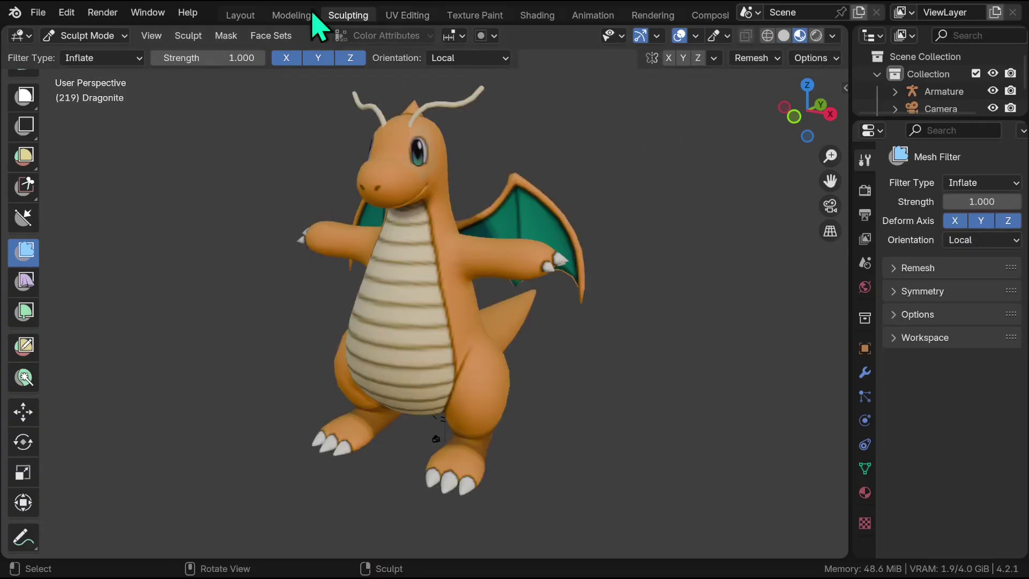
pyautogui.click(239, 15)
pyautogui.click(347, 15)
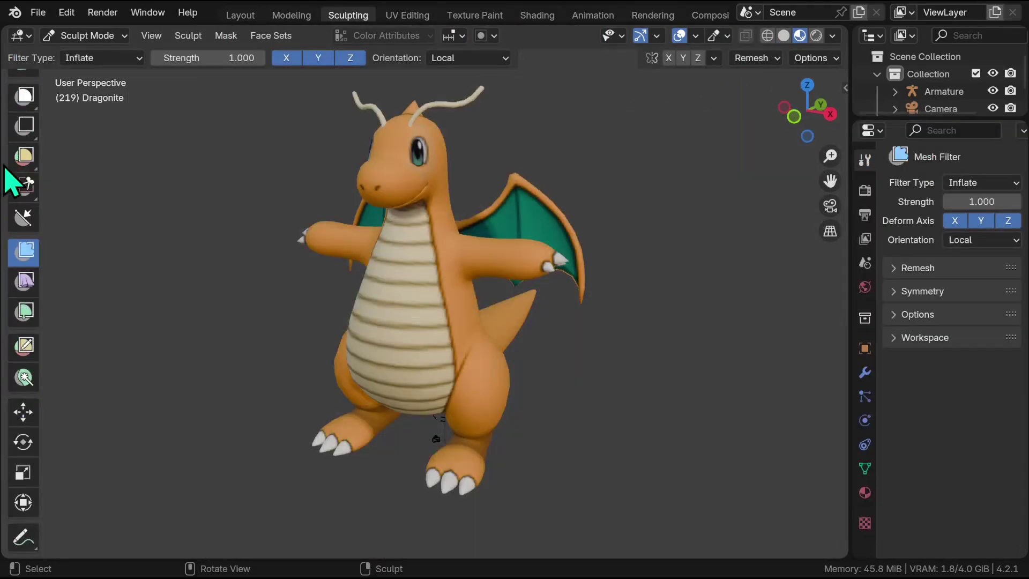
pyautogui.click(124, 59)
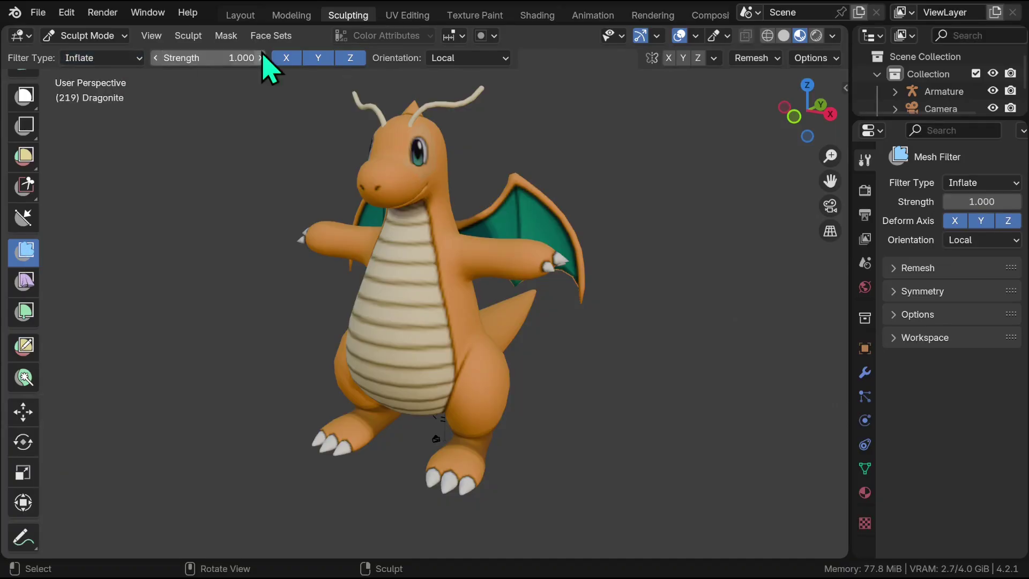
pyautogui.moveTo(808, 107); pyautogui.dragTo(792, 107)
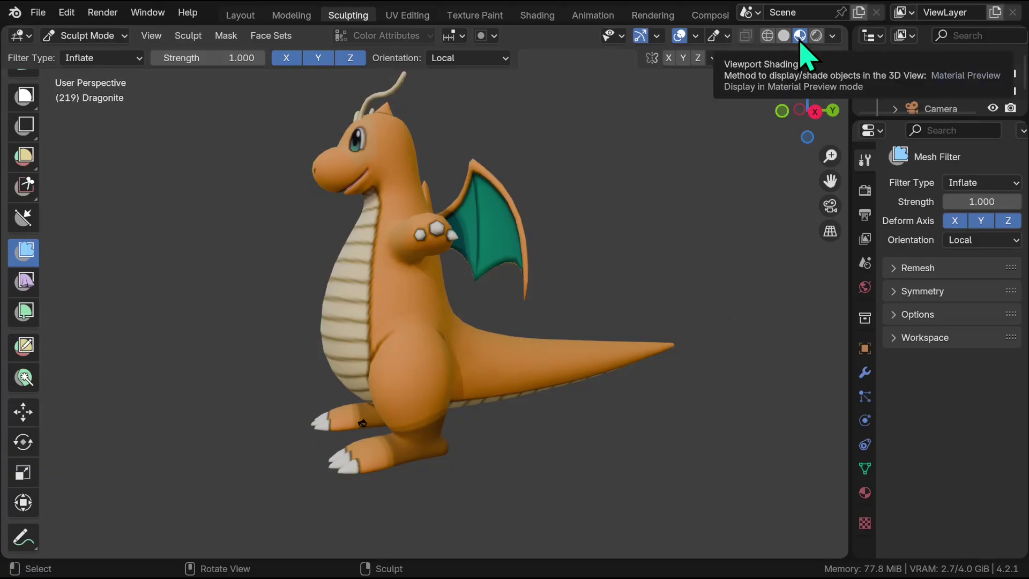
# Inflate Dragonite's whole mesh with the Mesh Filter and set the filter strength to 10.
pyautogui.moveTo(826, 115); pyautogui.dragTo(859, 128)
pyautogui.moveTo(390, 286); pyautogui.dragTo(658, 256)
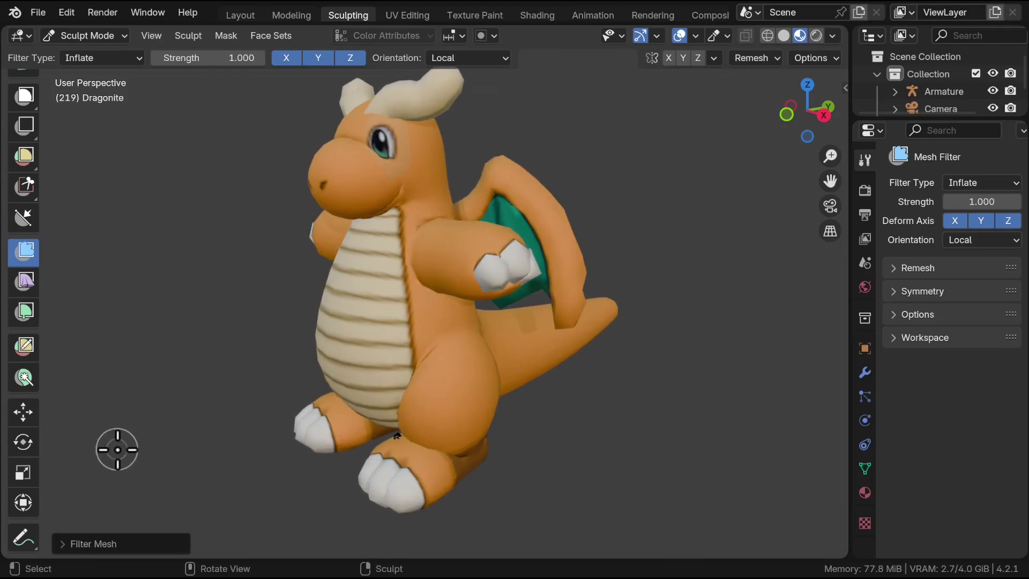
pyautogui.click(94, 543)
pyautogui.click(227, 481)
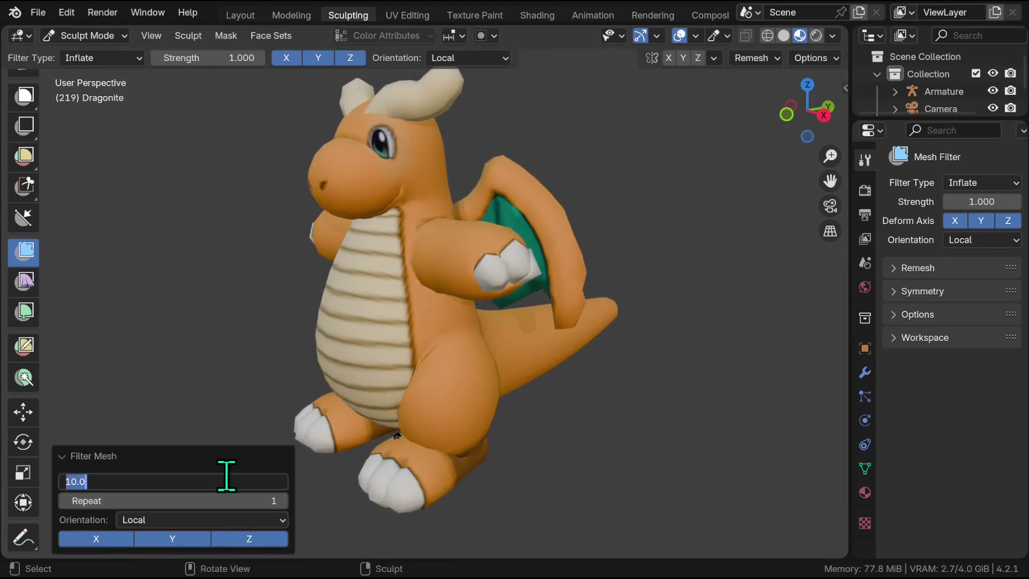
pyautogui.write('10')
pyautogui.press('Return')
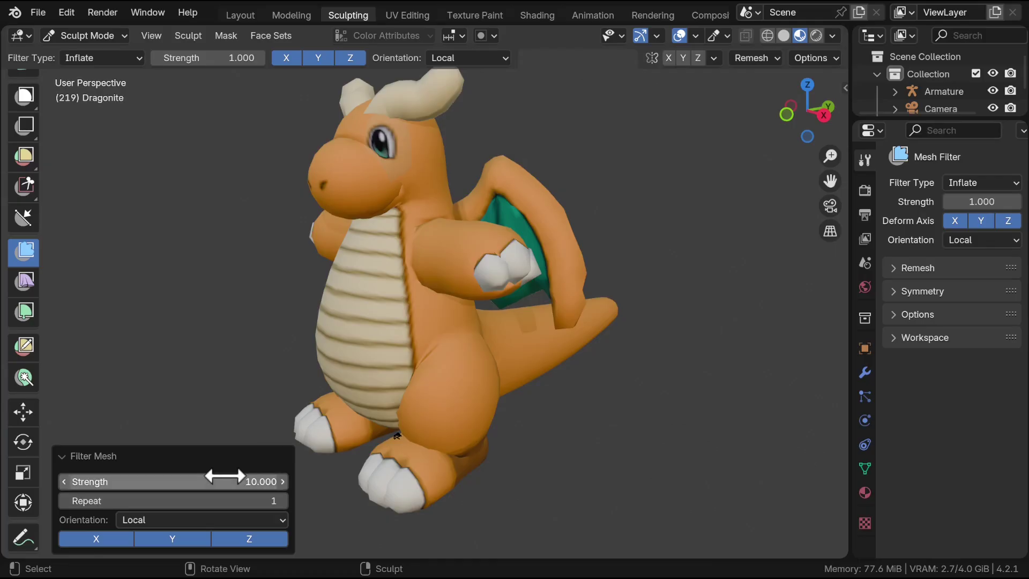
# Reduce the inflation's filter strength to 5 and check Dragonite from the front.
pyautogui.click(224, 481)
pyautogui.write('5')
pyautogui.press('Return')
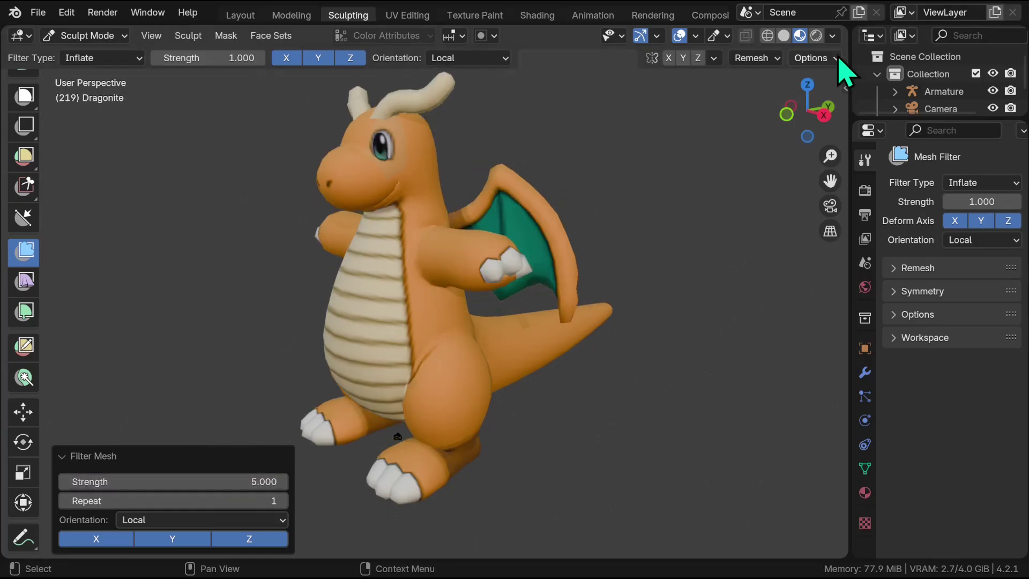
pyautogui.moveTo(810, 108); pyautogui.dragTo(780, 254)
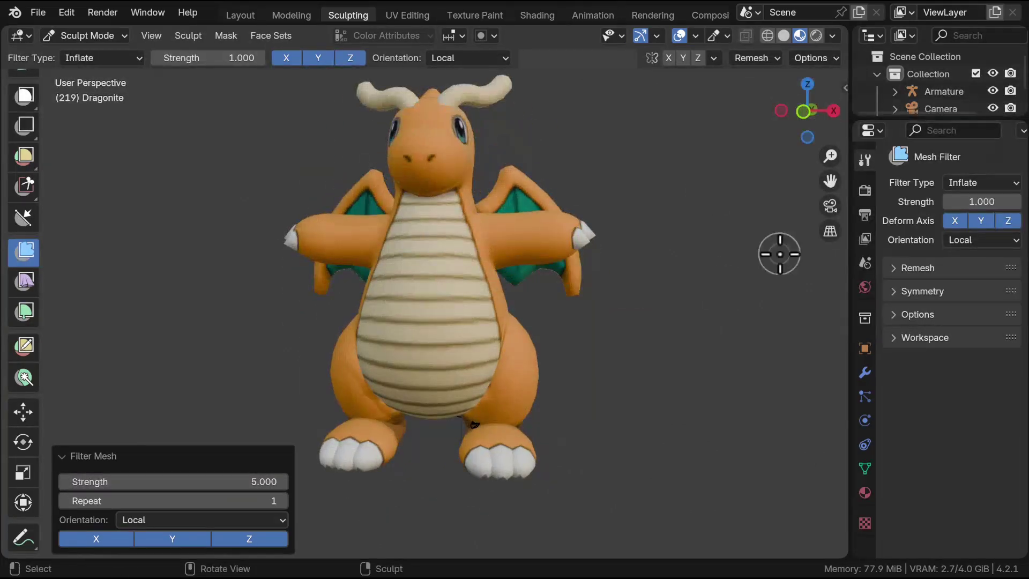
# Play the animation to frame 81 and watch the inflated Dragonite grow from the front.
pyautogui.press('space')
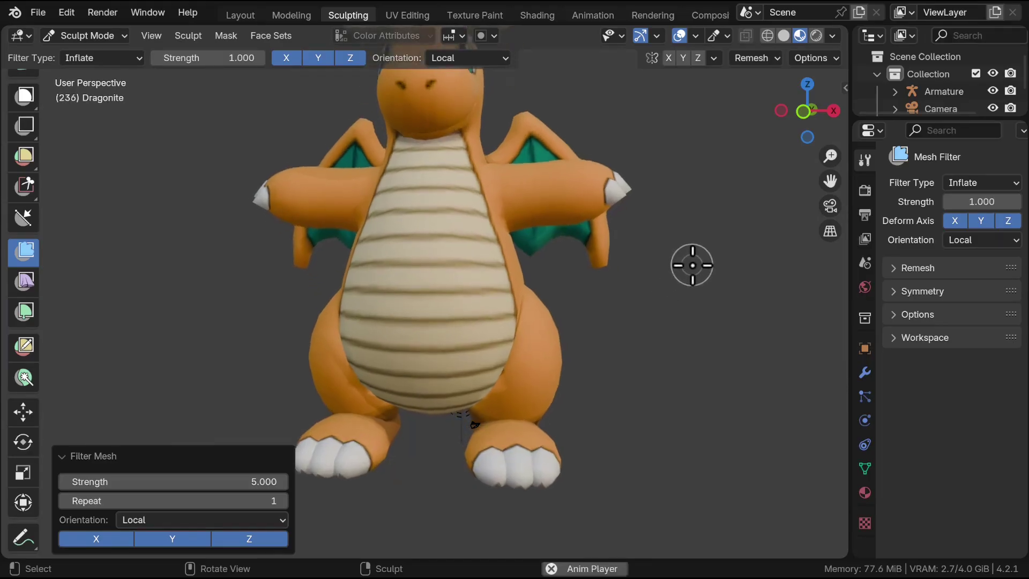
pyautogui.scroll(10, 685, 180)
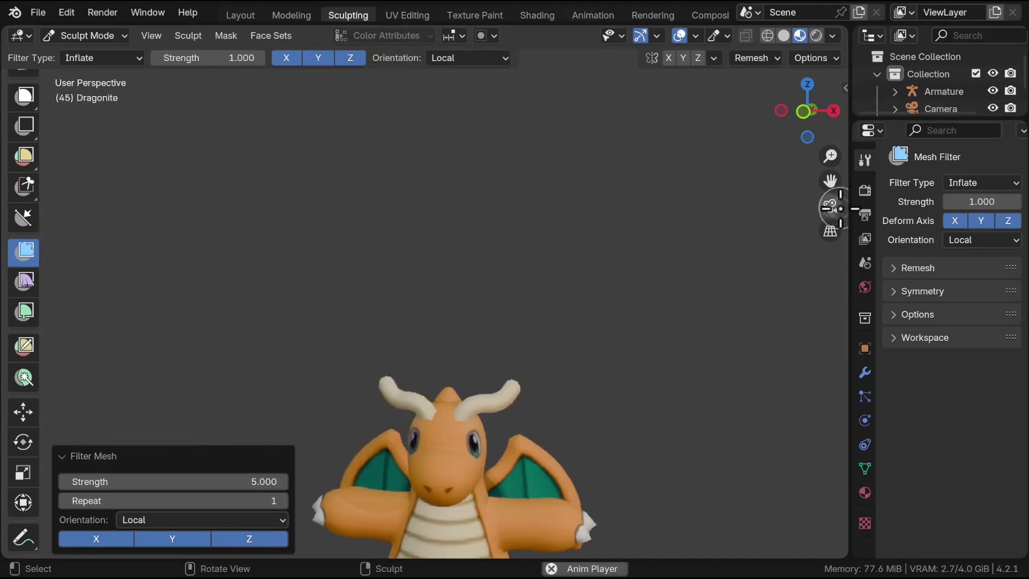
pyautogui.moveTo(830, 181); pyautogui.dragTo(863, 11)
pyautogui.press('space')
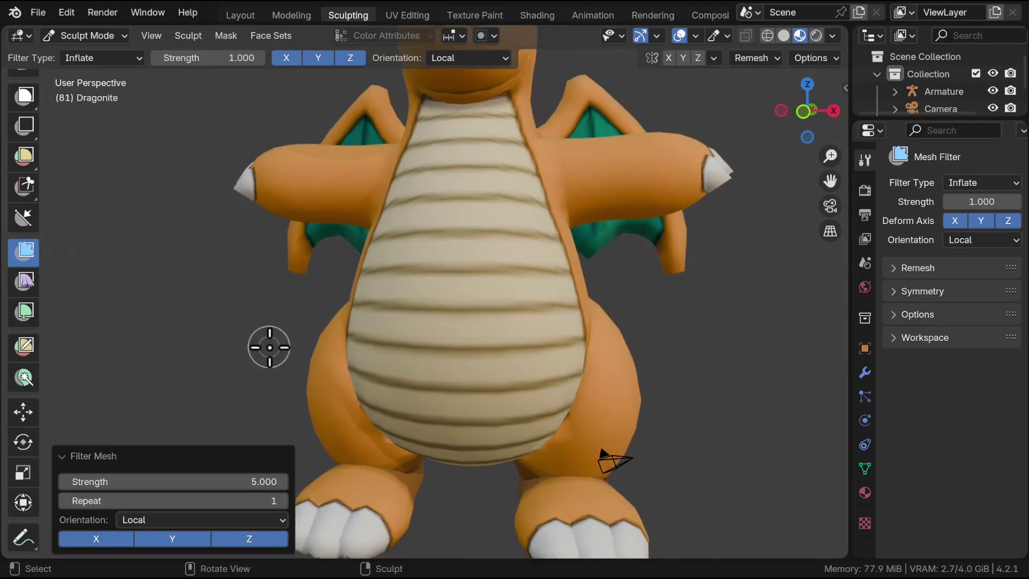
# Undo Dragonite's mesh inflation and put it back into Sculpt Mode.
pyautogui.hotkey('ctrl', 'z')
pyautogui.hotkey('ctrl', 'z')
pyautogui.click(113, 15)
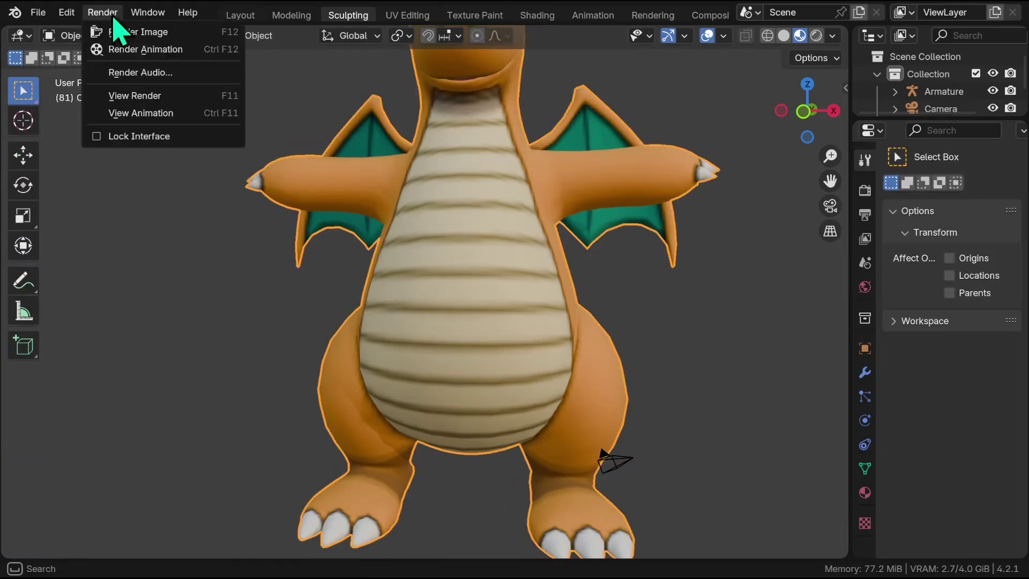
pyautogui.moveTo(66, 17)
pyautogui.moveTo(107, 68)
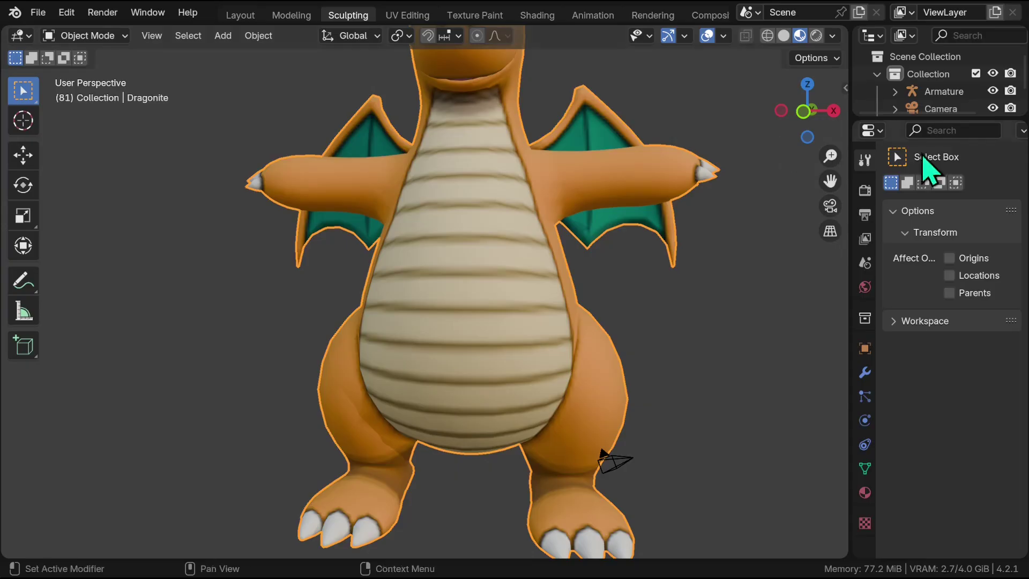
pyautogui.click(86, 35)
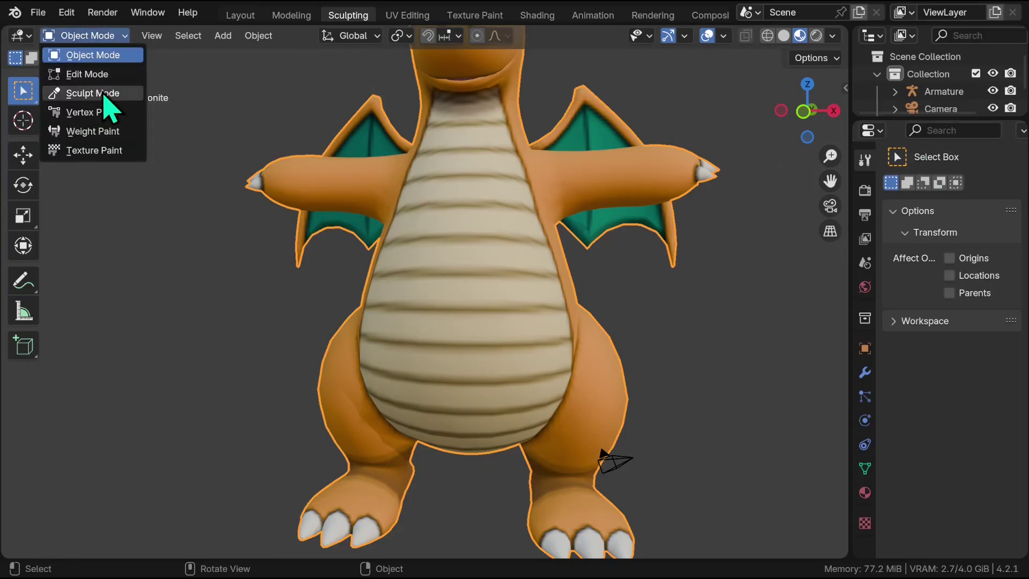
pyautogui.click(101, 92)
# Add a base shape key to Dragonite's mesh data.
pyautogui.click(864, 468)
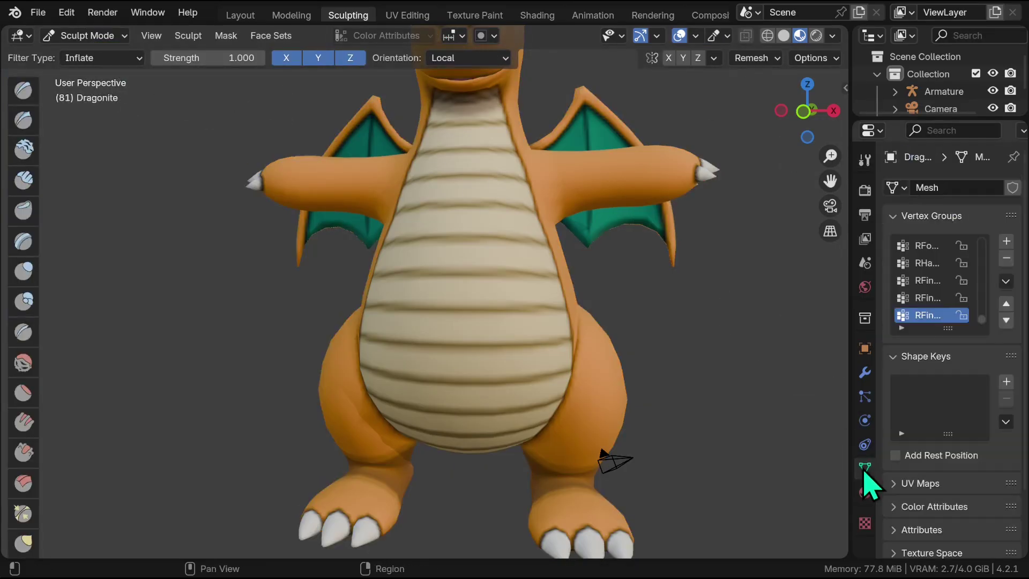
pyautogui.scroll(-1, 742, 217)
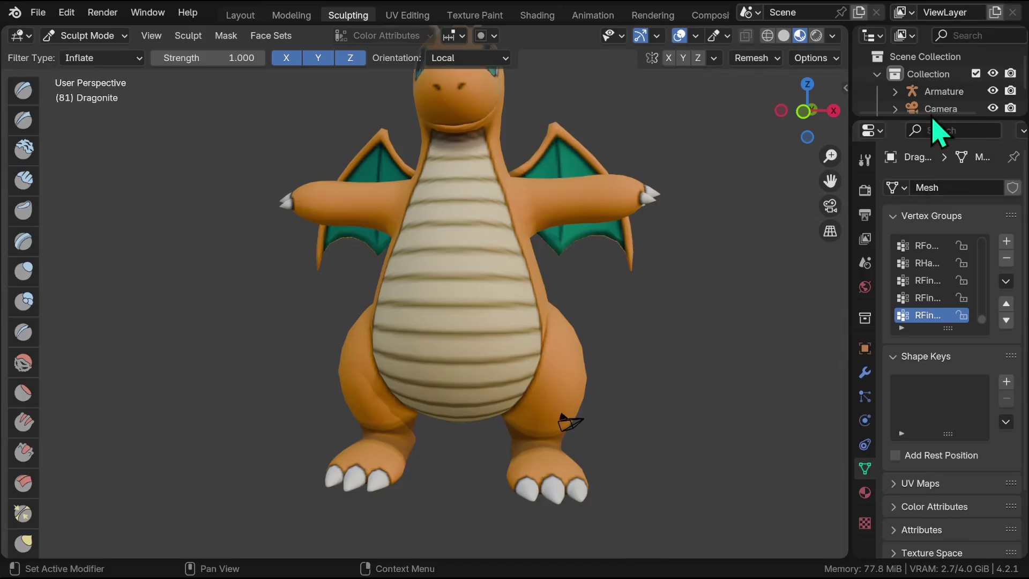
pyautogui.moveTo(932, 119)
pyautogui.mouseDown()
pyautogui.moveTo(926, 233)
pyautogui.moveTo(911, 229)
pyautogui.moveTo(919, 132)
pyautogui.mouseUp()
pyautogui.press('.')
pyautogui.scroll(-3, 911, 300)
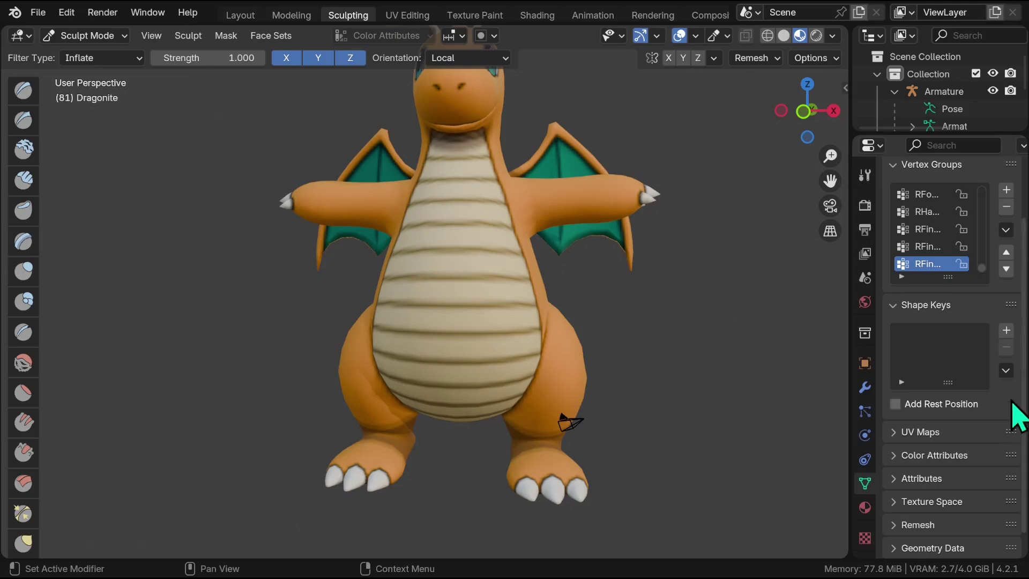
pyautogui.click(1007, 330)
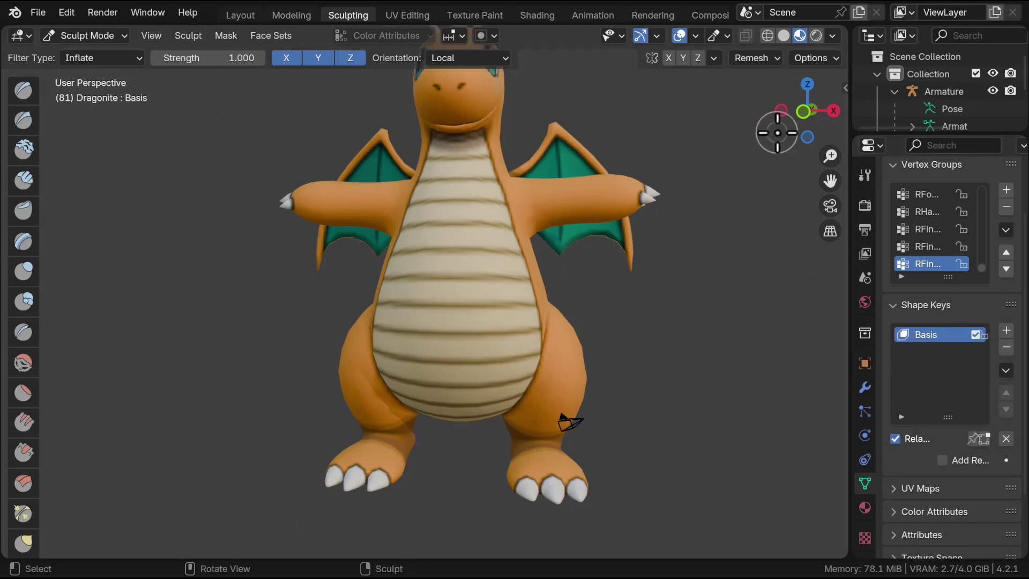
# Add a second shape key to Dragonite and set its value to 1.
pyautogui.moveTo(777, 132); pyautogui.dragTo(723, 120, button='middle')
pyautogui.scroll(-2, 754, 216)
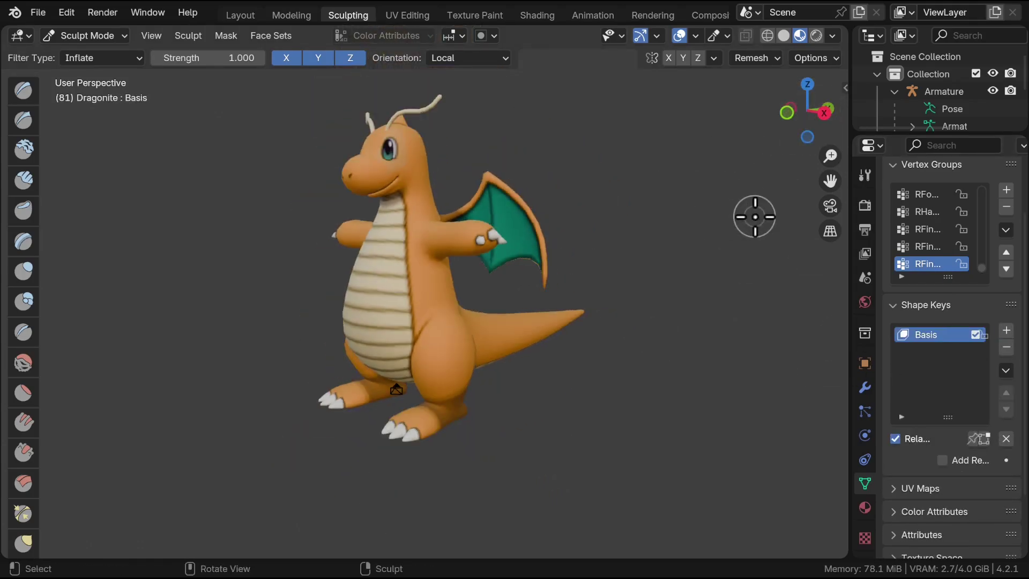
pyautogui.click(1007, 330)
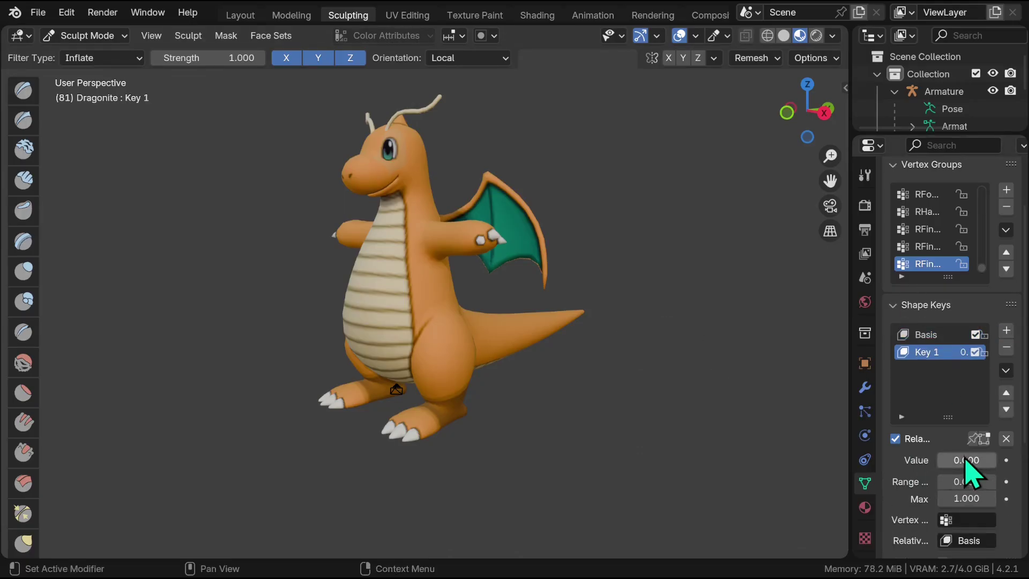
pyautogui.moveTo(845, 462); pyautogui.dragTo(756, 458)
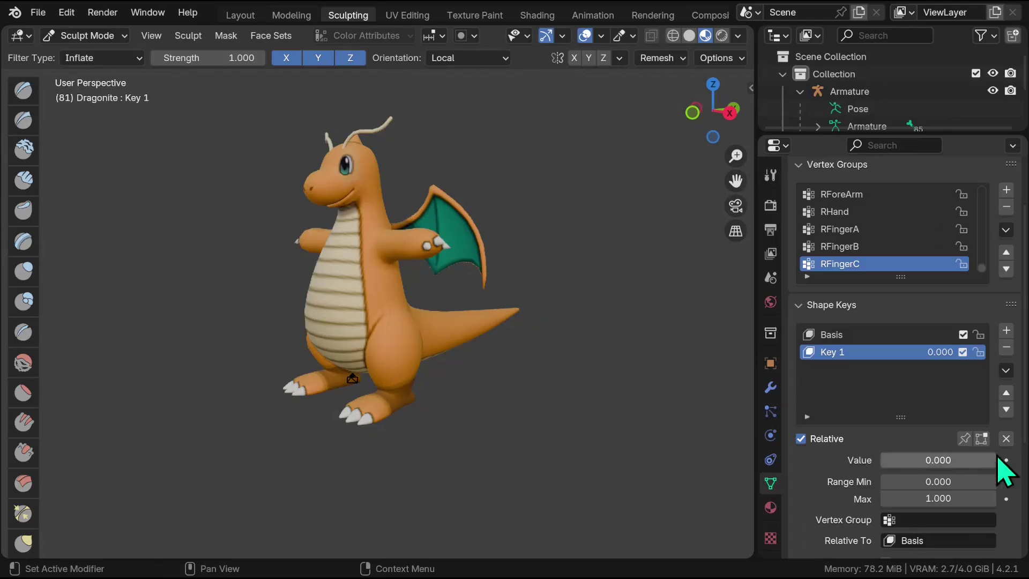
pyautogui.click(950, 459)
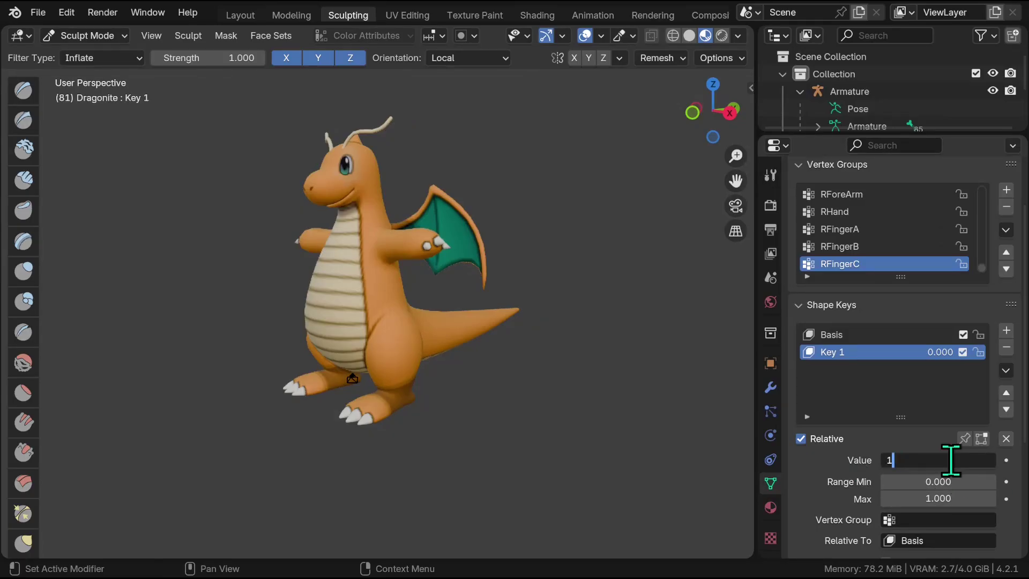
pyautogui.write('1')
pyautogui.press('Return')
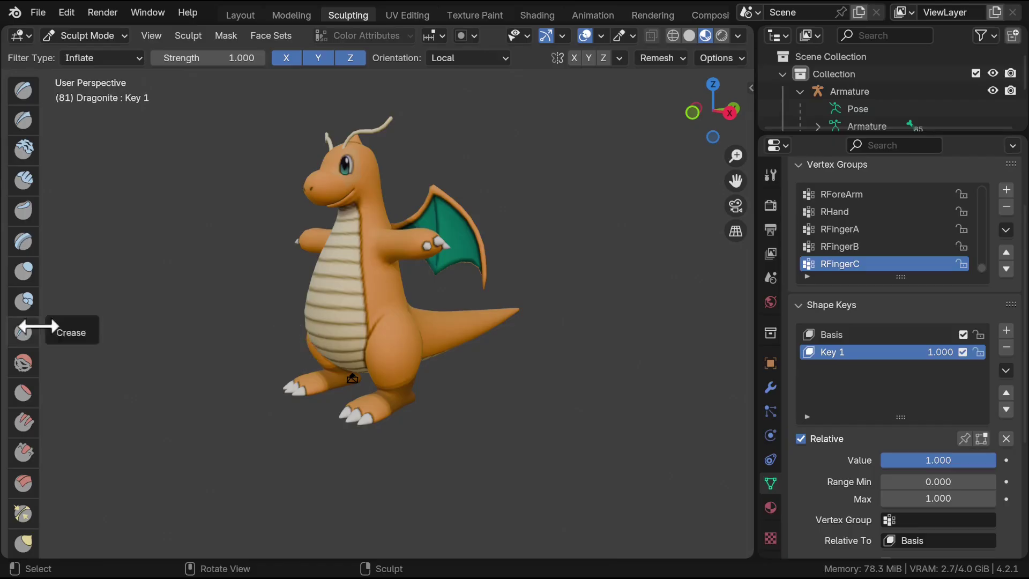
# Inflate Dragonite's whole mesh on the second shape key using the Mesh Filter with strength 5.
pyautogui.scroll(-8, 37, 327)
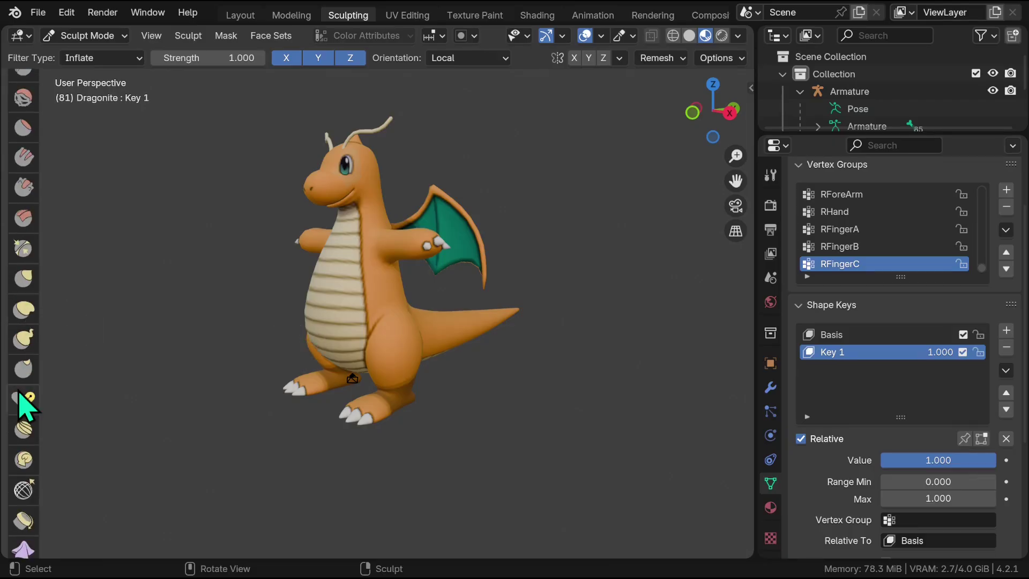
pyautogui.scroll(-8, 21, 397)
pyautogui.scroll(-5, 24, 407)
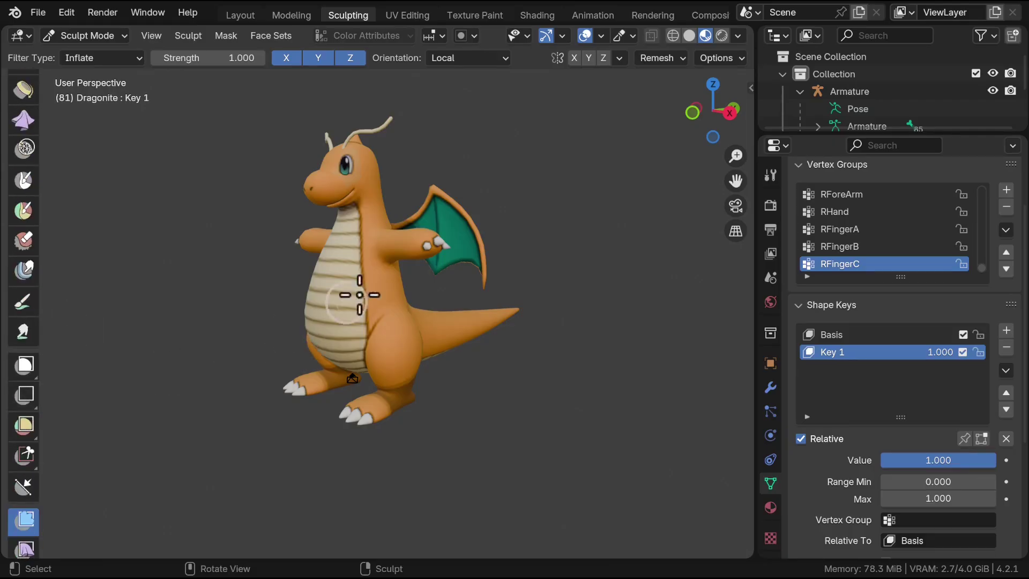
pyautogui.moveTo(369, 296); pyautogui.dragTo(448, 349)
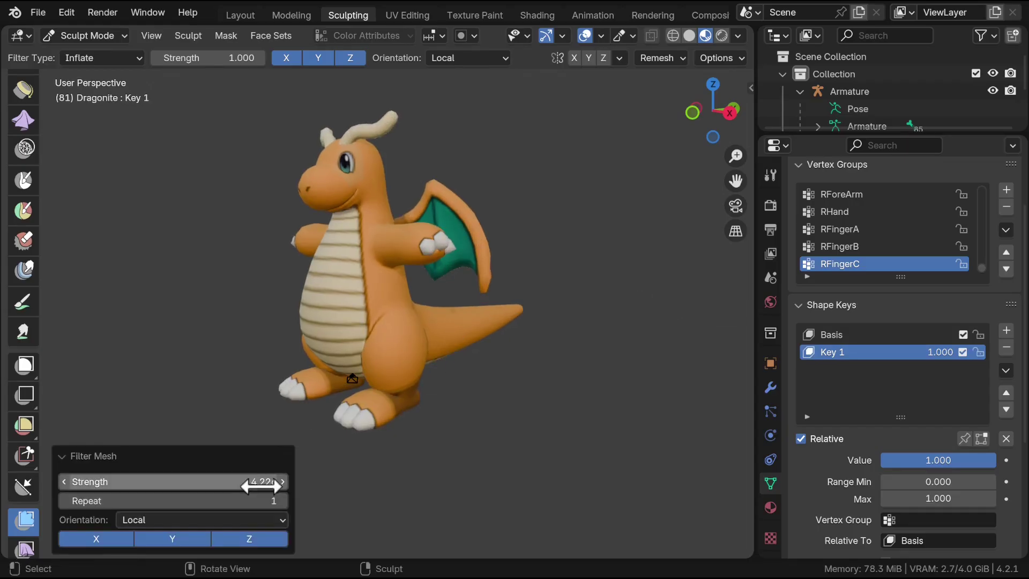
pyautogui.click(265, 484)
pyautogui.write('5')
pyautogui.press('Return')
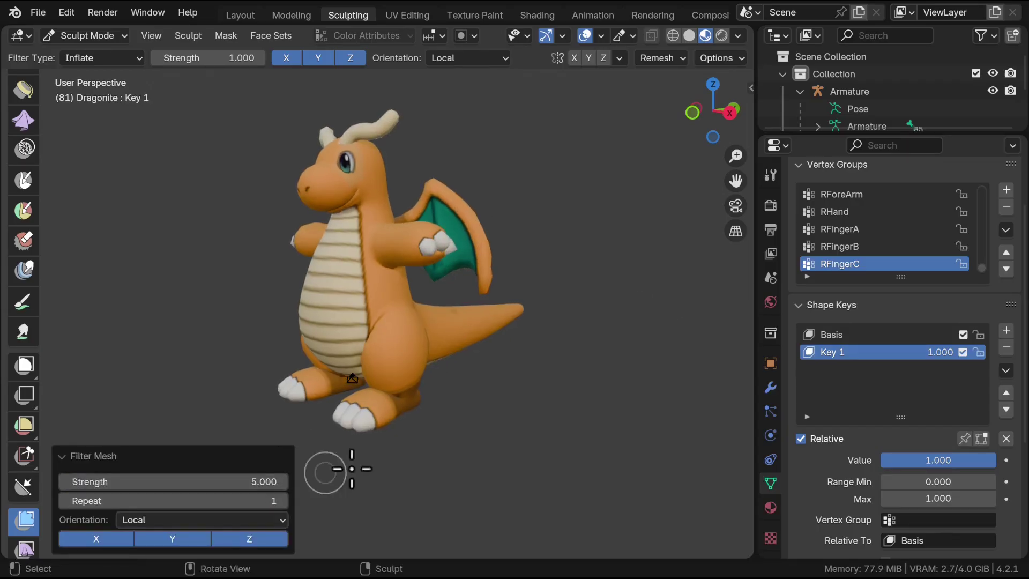
# Set the second shape key's value to 0 and vary it between 0 and 1 to preview the inflation.
pyautogui.click(924, 460)
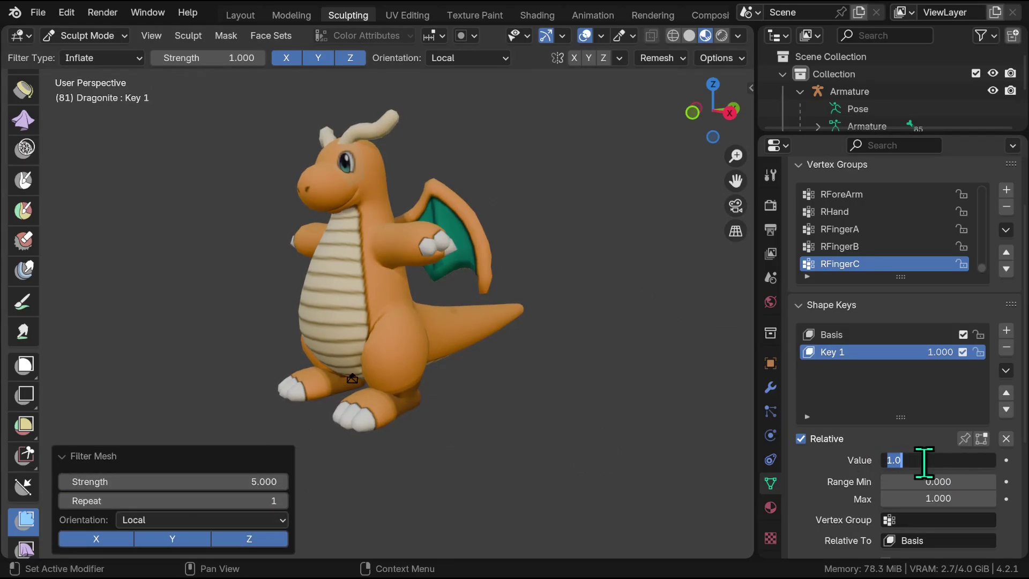
pyautogui.write('0')
pyautogui.press('Return')
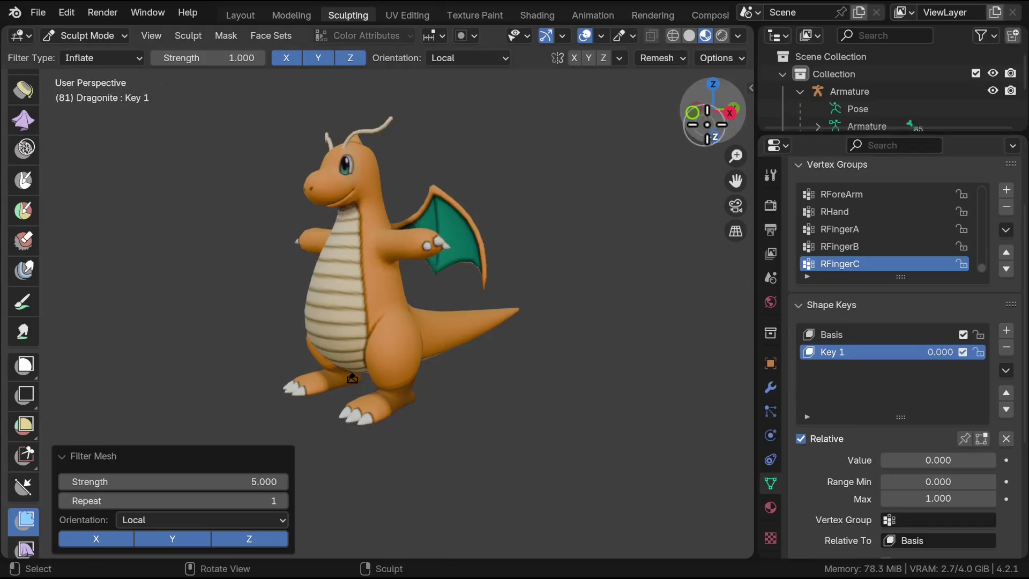
pyautogui.moveTo(706, 114); pyautogui.dragTo(735, 114)
pyautogui.moveTo(935, 460); pyautogui.dragTo(1018, 461)
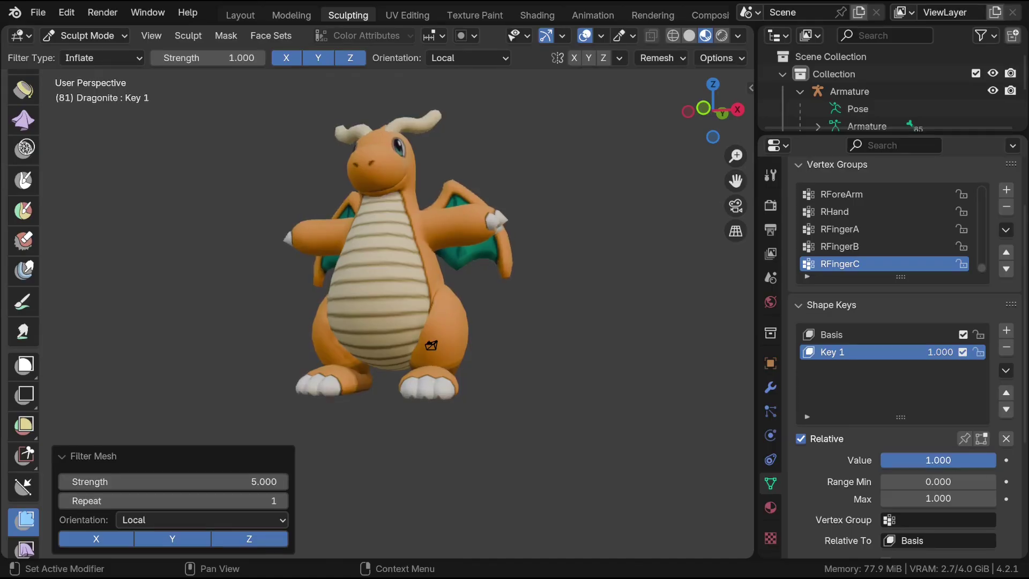
pyautogui.moveTo(994, 461); pyautogui.dragTo(881, 460)
pyautogui.hotkey('ctrl', 'shift', 'z')
# Set the second shape key's range maximum to 3 and raise its value to 3.
pyautogui.click(958, 498)
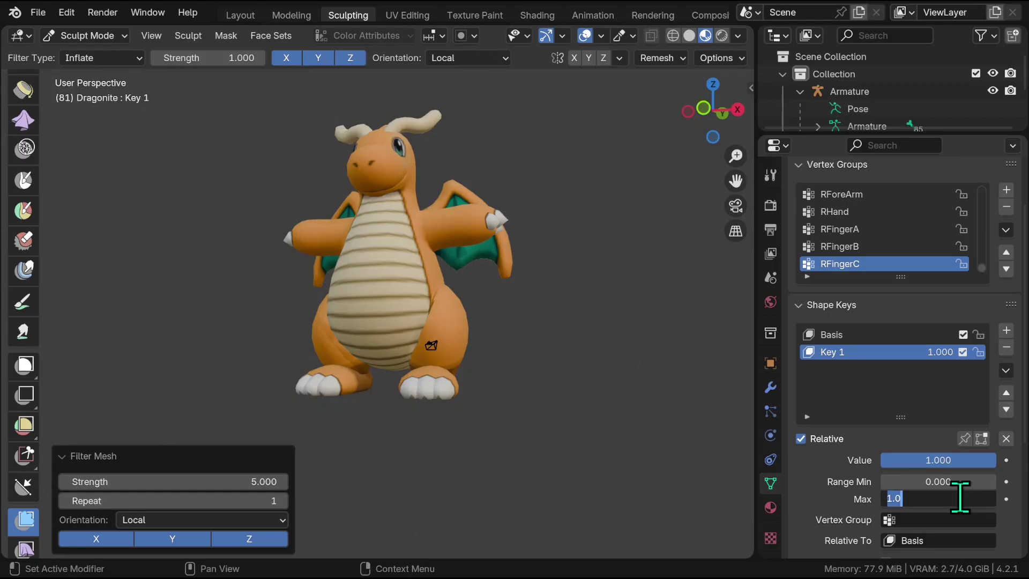
pyautogui.write('3')
pyautogui.press('Return')
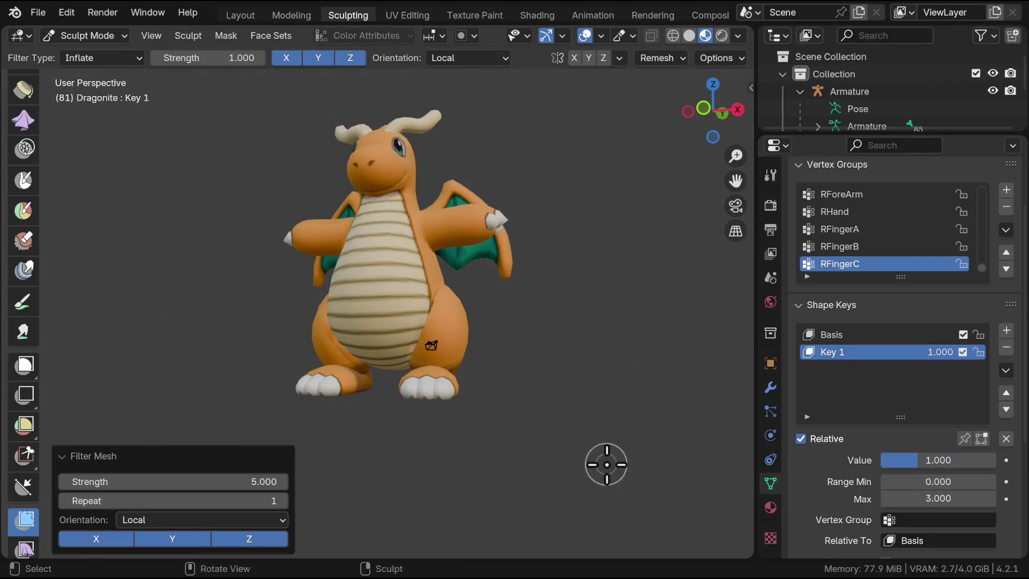
pyautogui.moveTo(917, 461); pyautogui.dragTo(991, 461)
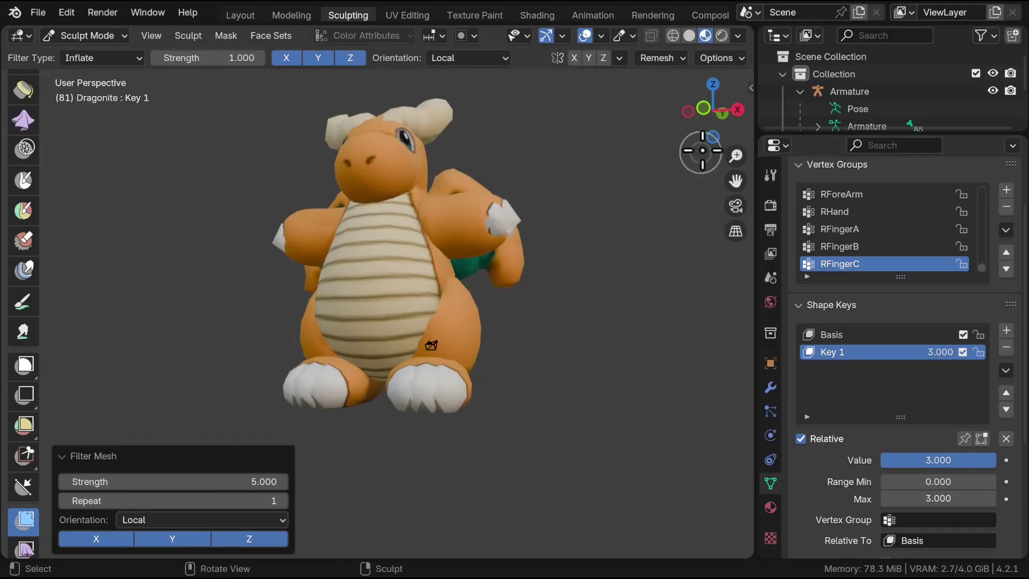
# View Dragonite from the front and reset the second shape key's value to 0.
pyautogui.moveTo(702, 150)
pyautogui.mouseDown()
pyautogui.moveTo(745, 150)
pyautogui.moveTo(707, 148)
pyautogui.moveTo(712, 115)
pyautogui.moveTo(712, 166)
pyautogui.mouseUp()
pyautogui.click(940, 459)
pyautogui.write('0')
pyautogui.press('Return')
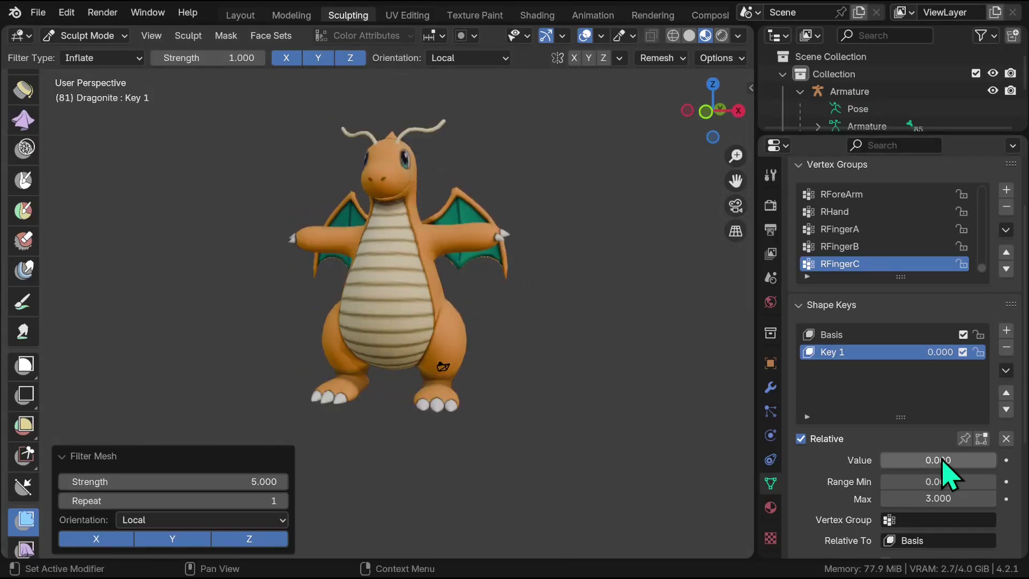
# Switch to the Layout workspace and show Dragonite's shape key settings with the timeline at frame 0.
pyautogui.click(244, 16)
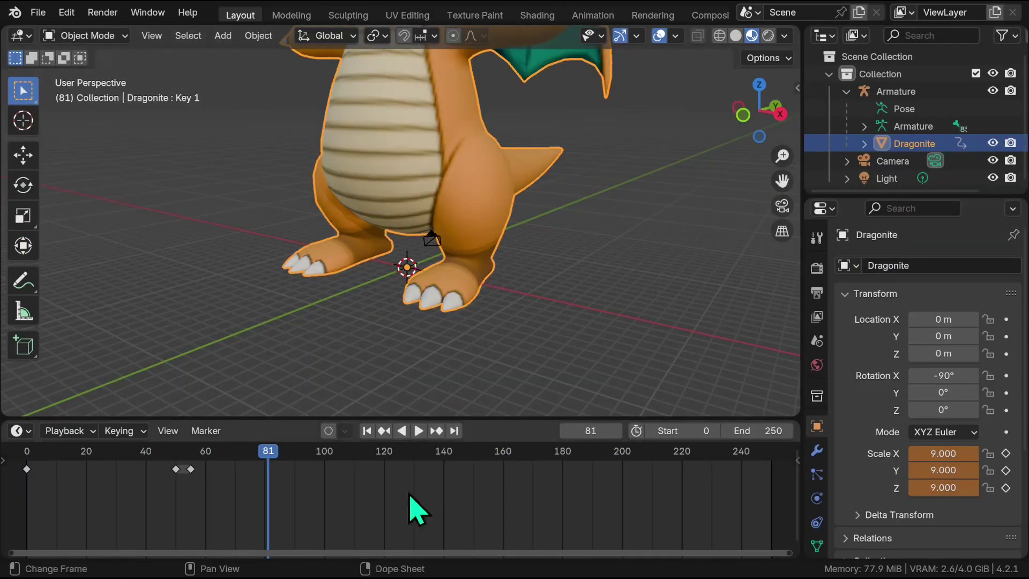
pyautogui.moveTo(276, 472); pyautogui.dragTo(30, 482)
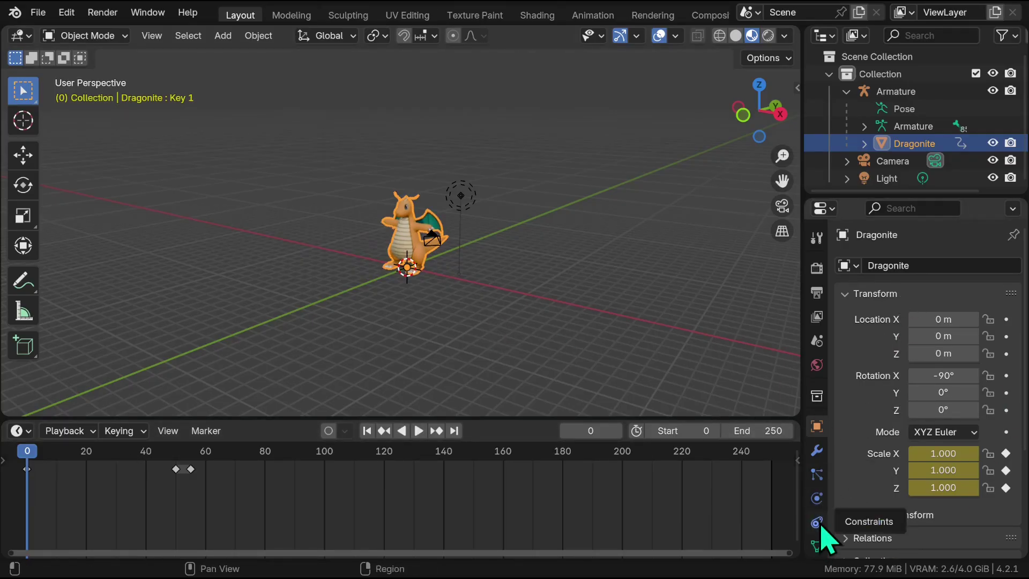
pyautogui.click(817, 544)
pyautogui.scroll(-6, 892, 502)
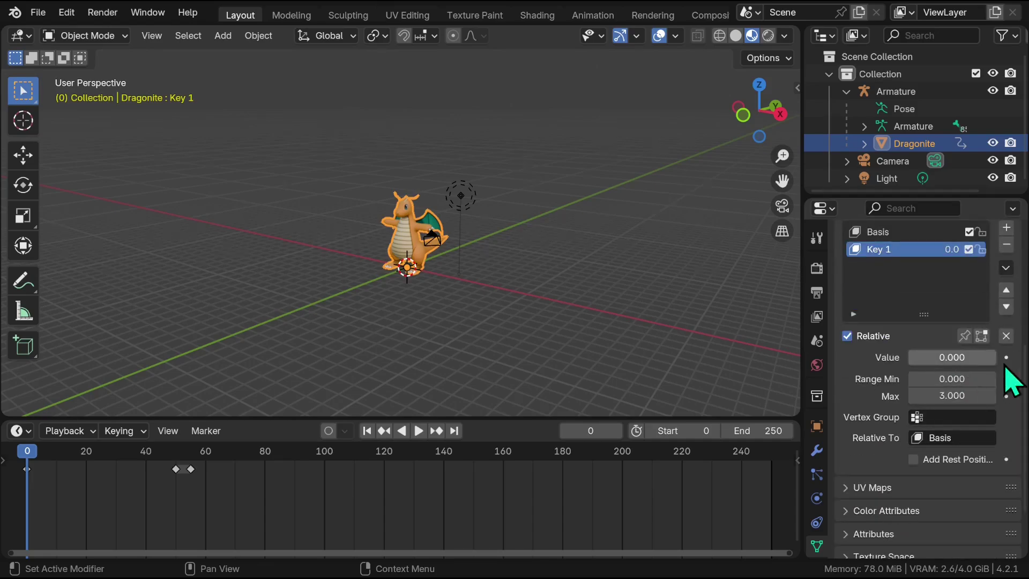
# Preview Dragonite's growth animation from frame 0 to frame 50 and return to frame 0.
pyautogui.moveTo(32, 455); pyautogui.dragTo(176, 474)
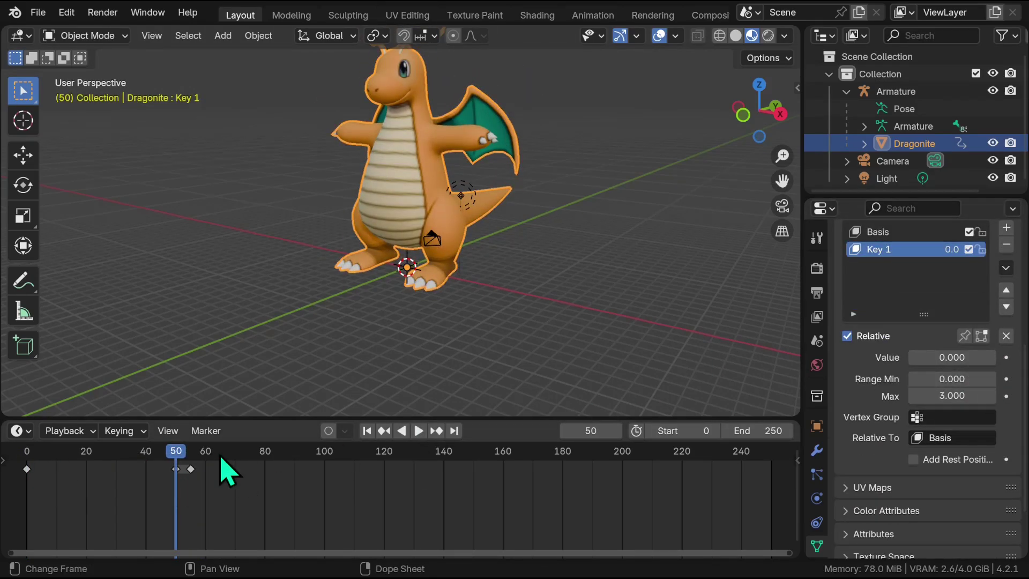
pyautogui.press('space')
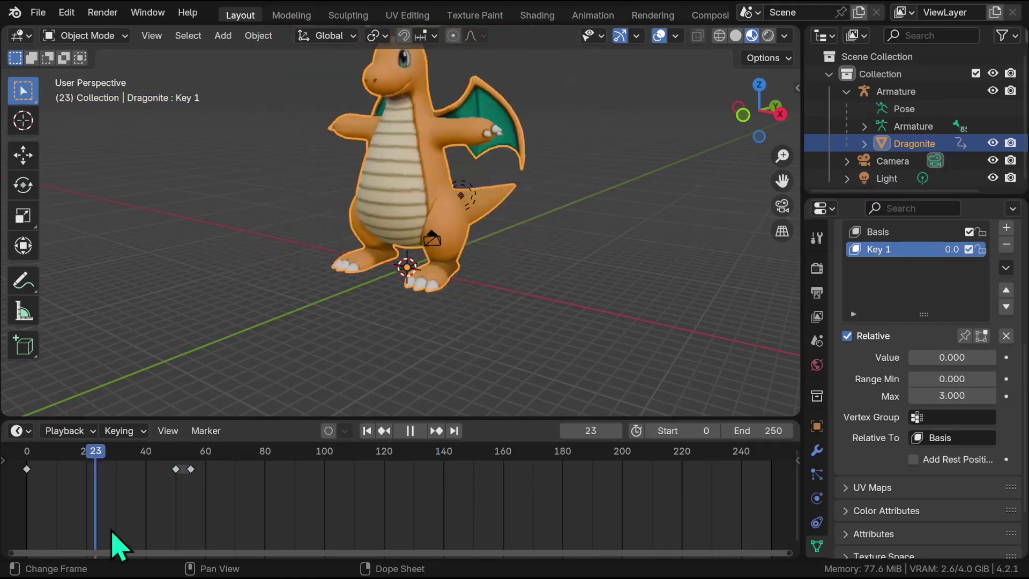
pyautogui.moveTo(111, 530); pyautogui.dragTo(27, 504)
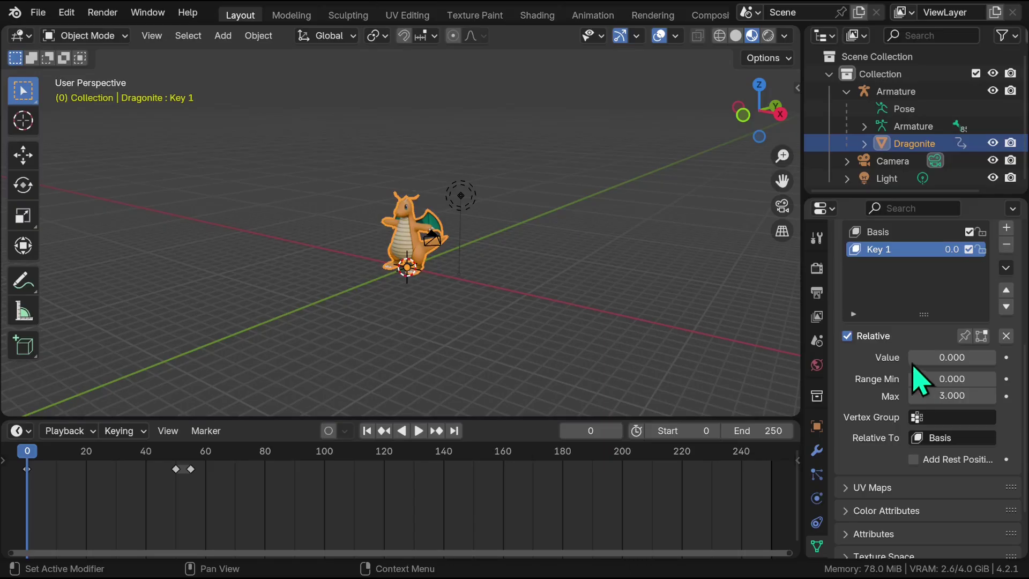
# Insert a keyframe on Key 1's value at frame 0 and remove it again.
pyautogui.rightClick(954, 358)
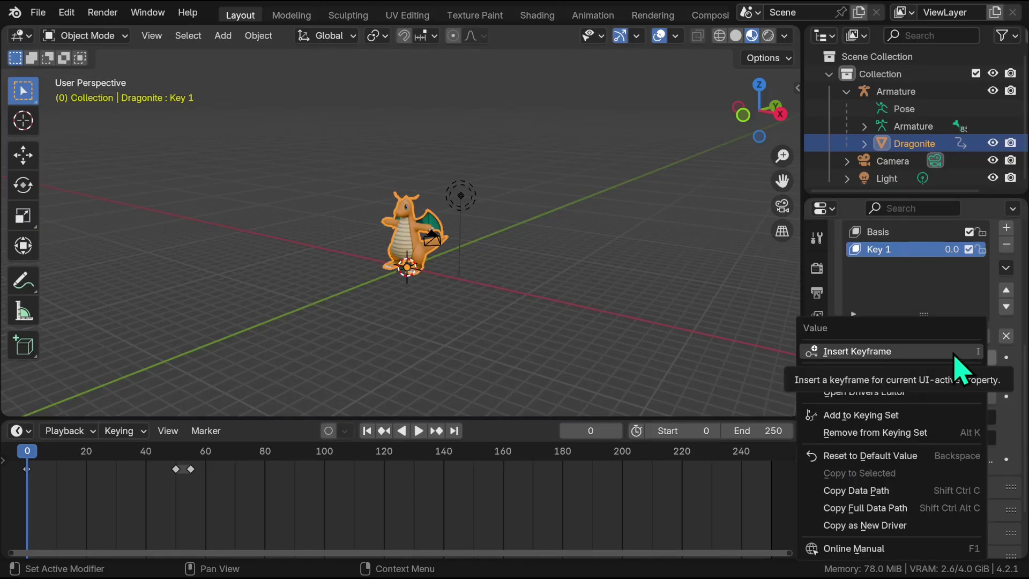
pyautogui.click(959, 351)
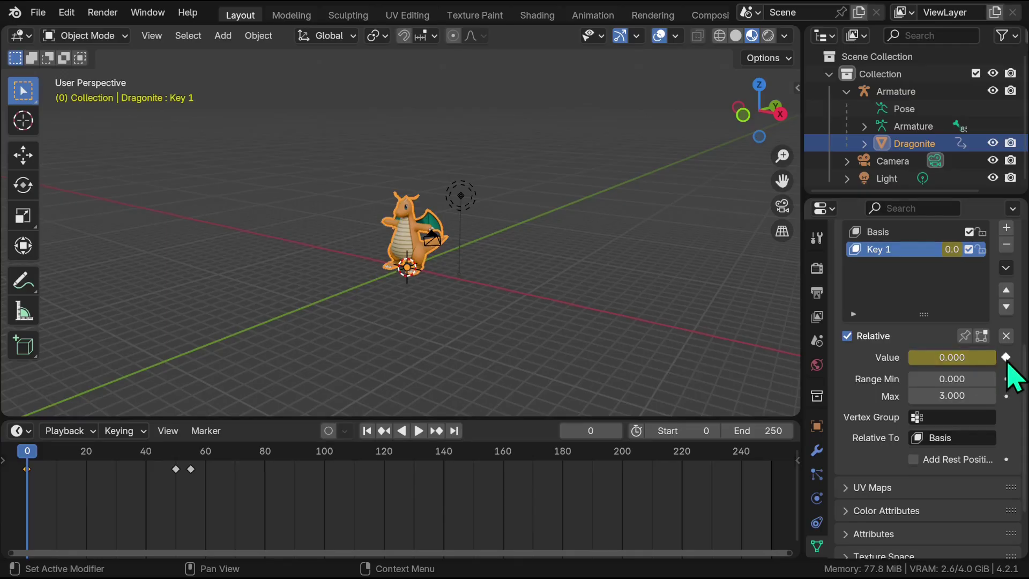
pyautogui.click(1006, 357)
# Add a driver to Key 1's value and open that driver for editing.
pyautogui.rightClick(965, 359)
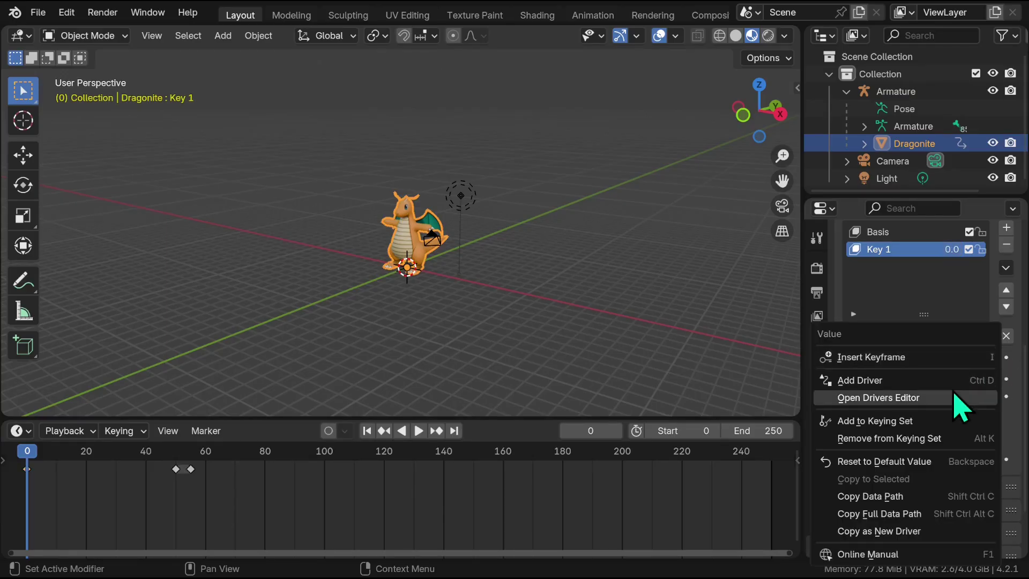
pyautogui.click(957, 382)
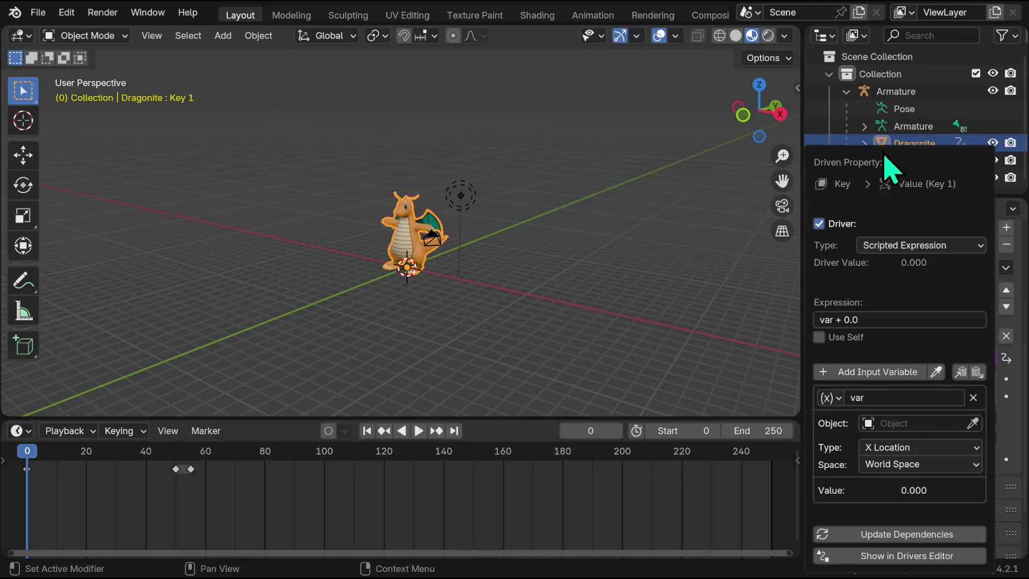
pyautogui.moveTo(891, 166); pyautogui.dragTo(649, 131)
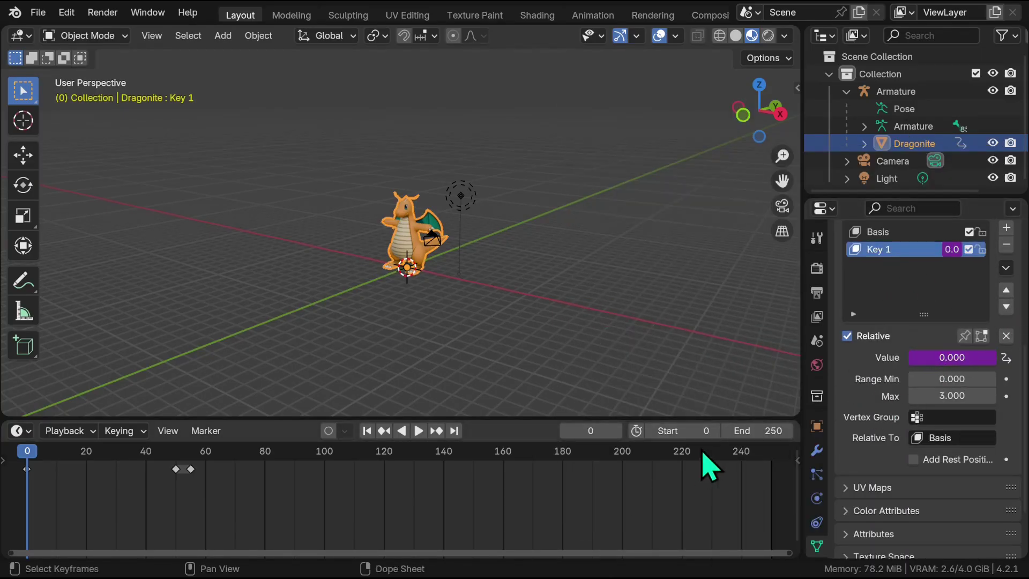
pyautogui.rightClick(954, 358)
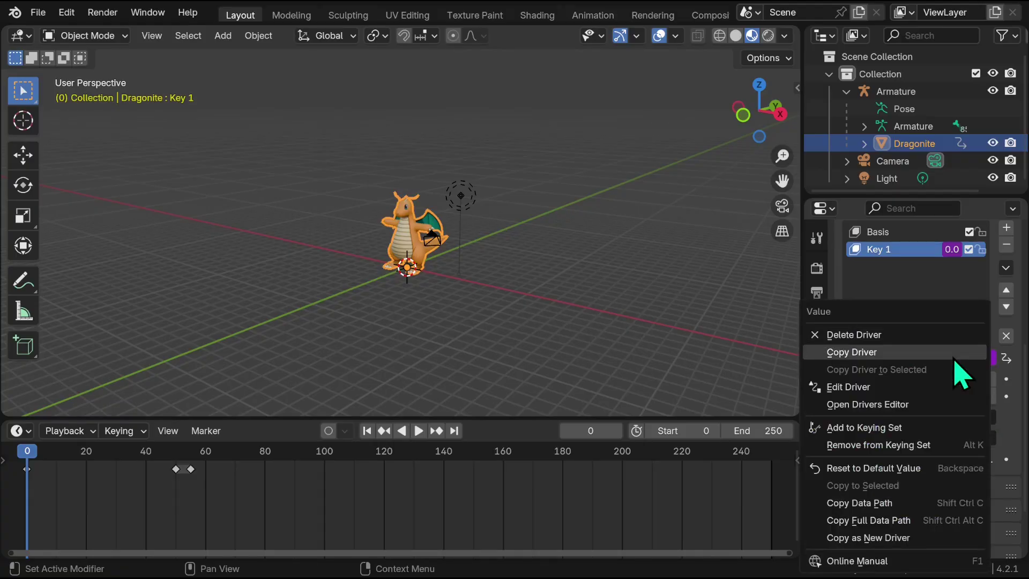
pyautogui.click(931, 388)
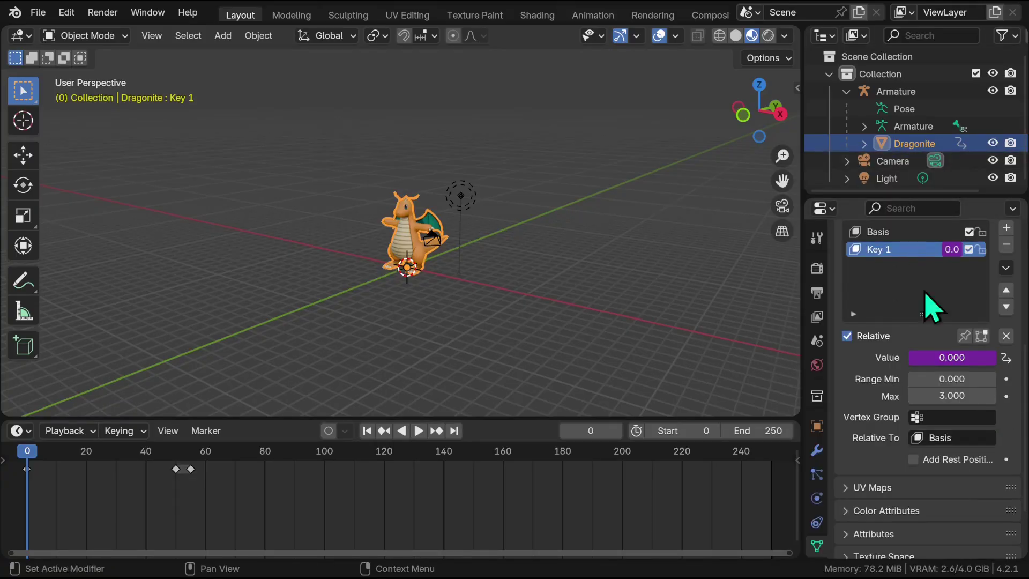
pyautogui.rightClick(965, 360)
pyautogui.click(923, 364)
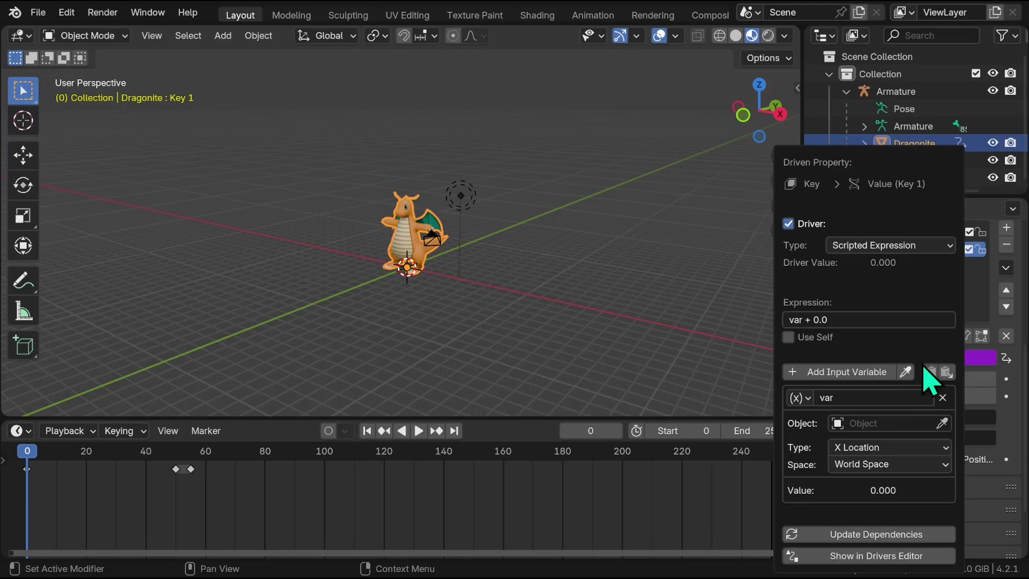
# Rename the driver's input variable to size and set the expression to size + 0.0.
pyautogui.doubleClick(858, 398)
pyautogui.press('Return')
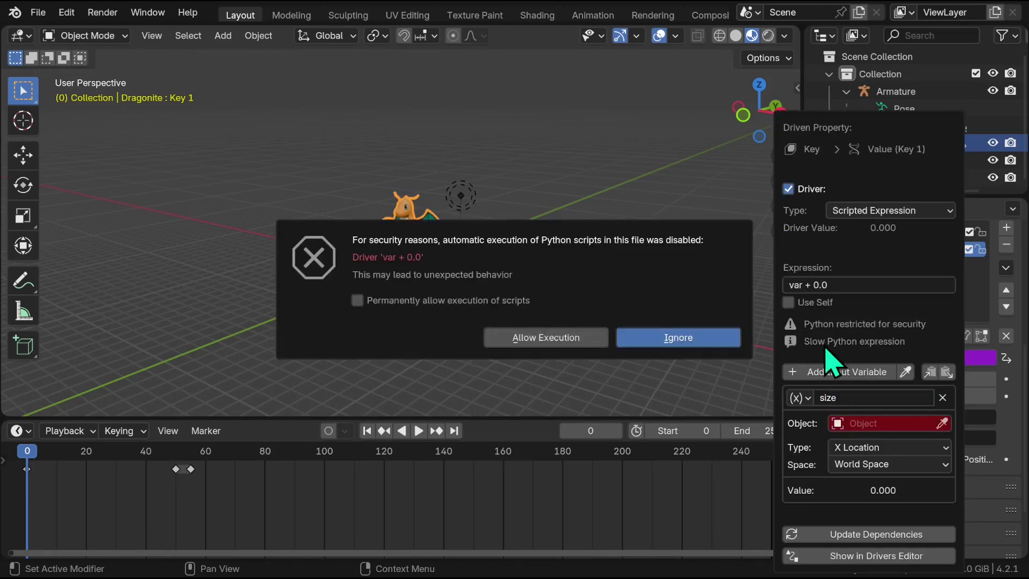
pyautogui.click(804, 288)
pyautogui.doubleClick(802, 285)
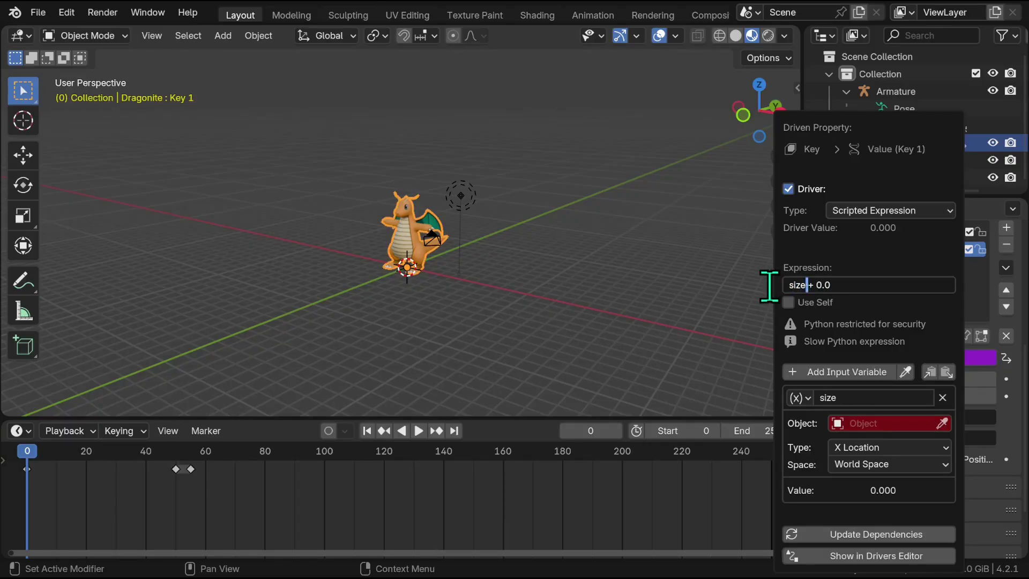
# Make the size variable read Dragonite's X Scale in Transform Space.
pyautogui.click(919, 423)
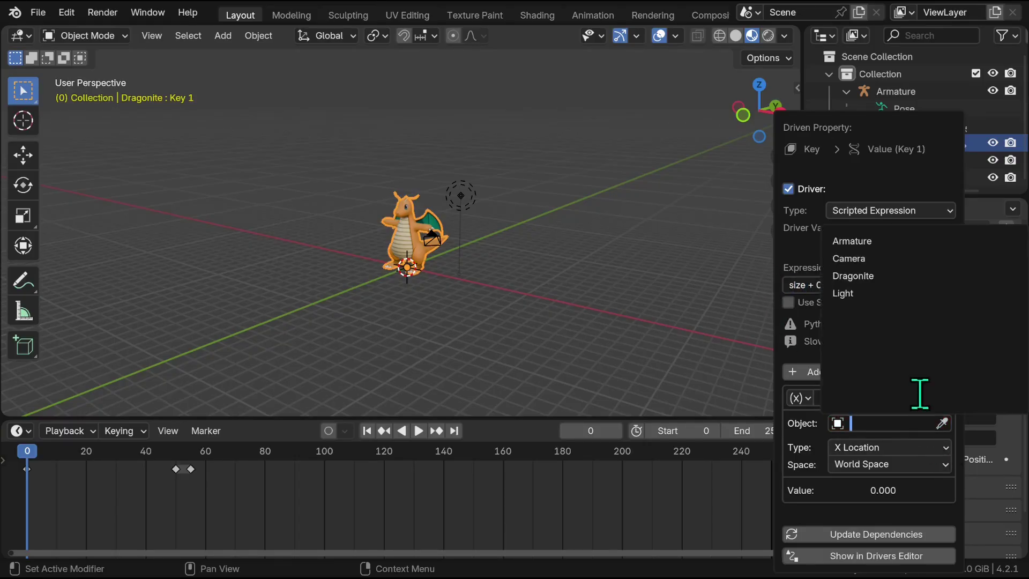
pyautogui.click(896, 276)
pyautogui.click(903, 448)
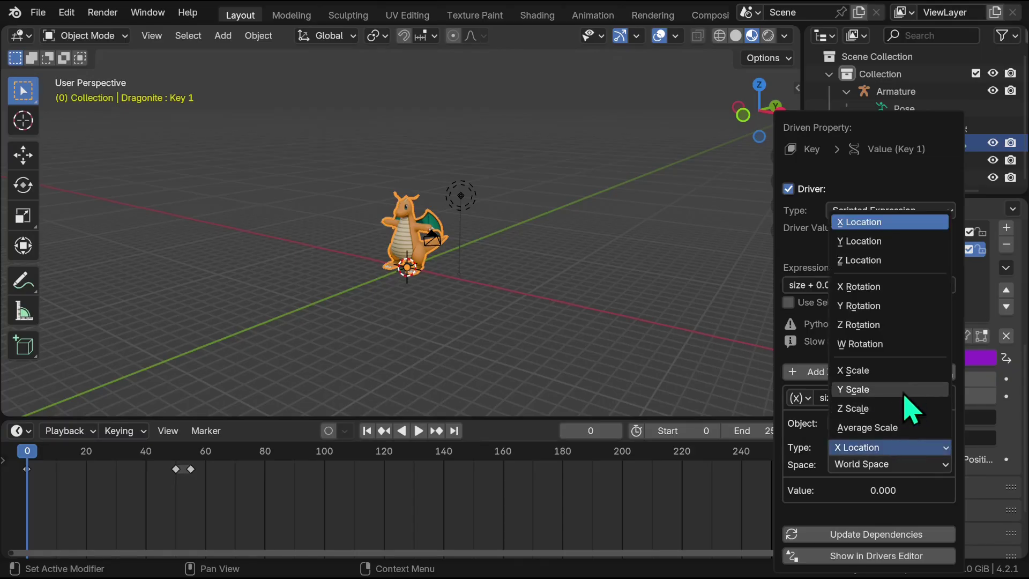
pyautogui.click(908, 371)
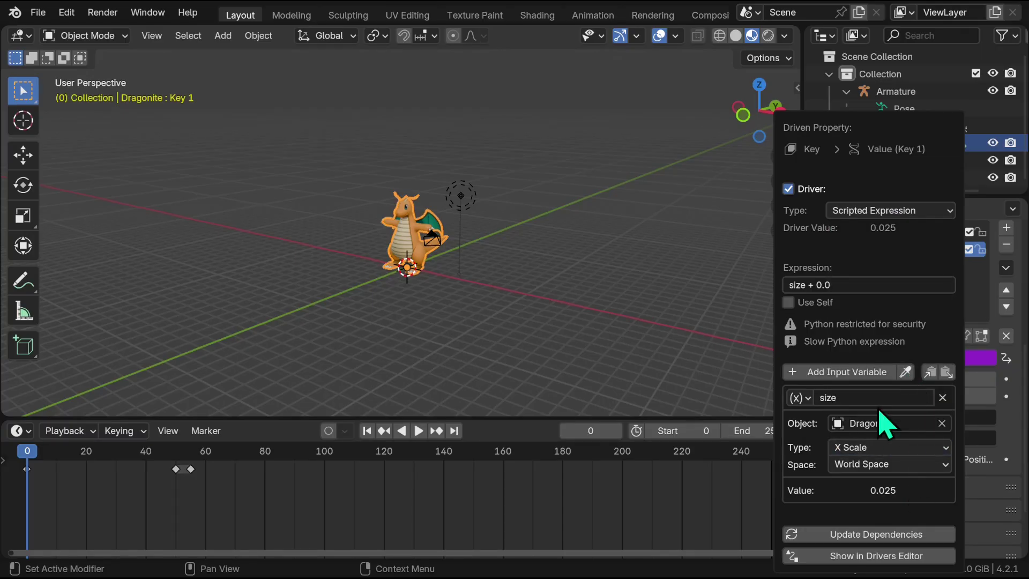
pyautogui.click(895, 465)
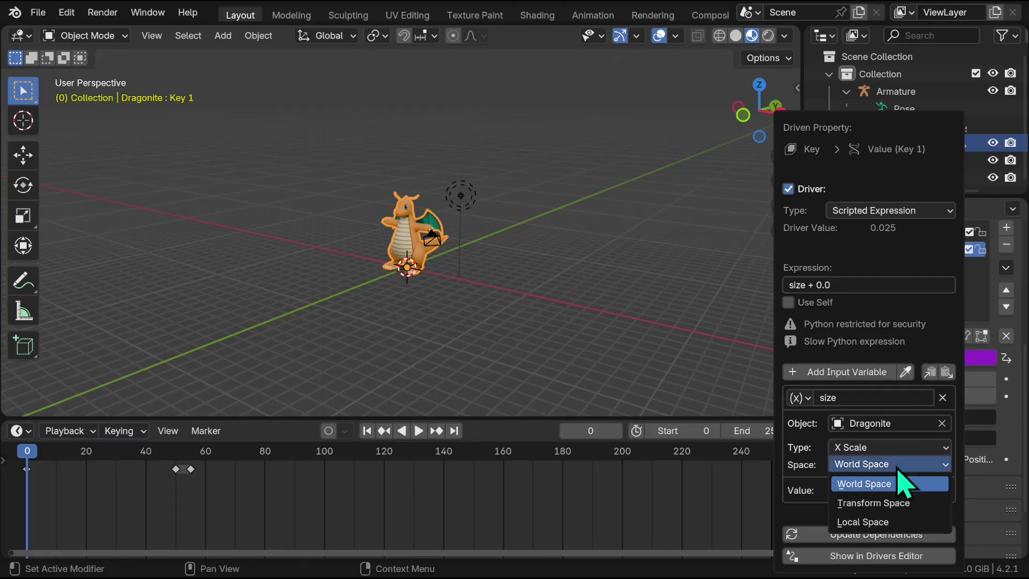
pyautogui.click(904, 503)
pyautogui.scroll(5, 600, 219)
pyautogui.scroll(-2, 679, 252)
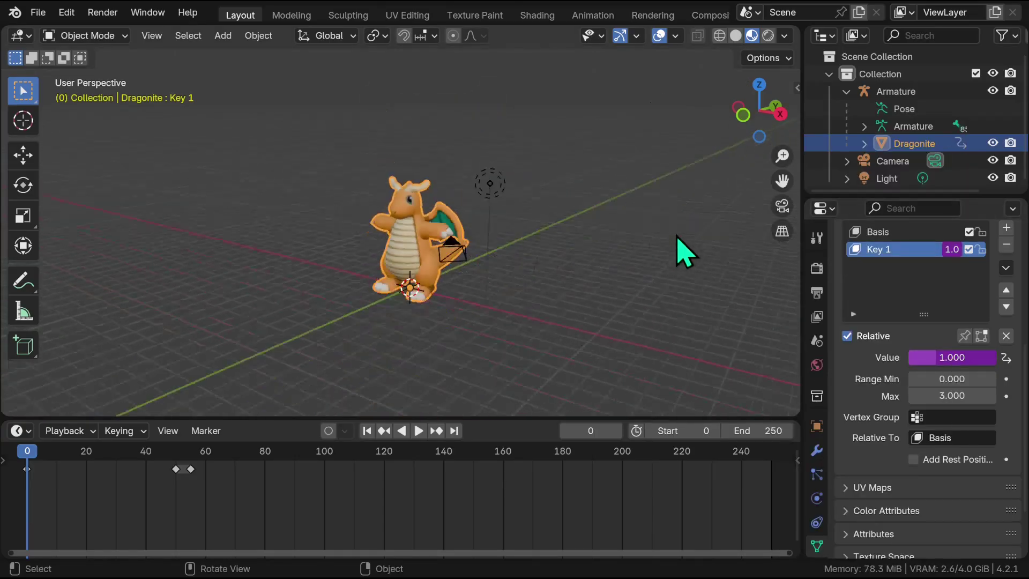
# Compare Dragonite's object scale with the driven value of Key 1 and view the model up close.
pyautogui.click(816, 426)
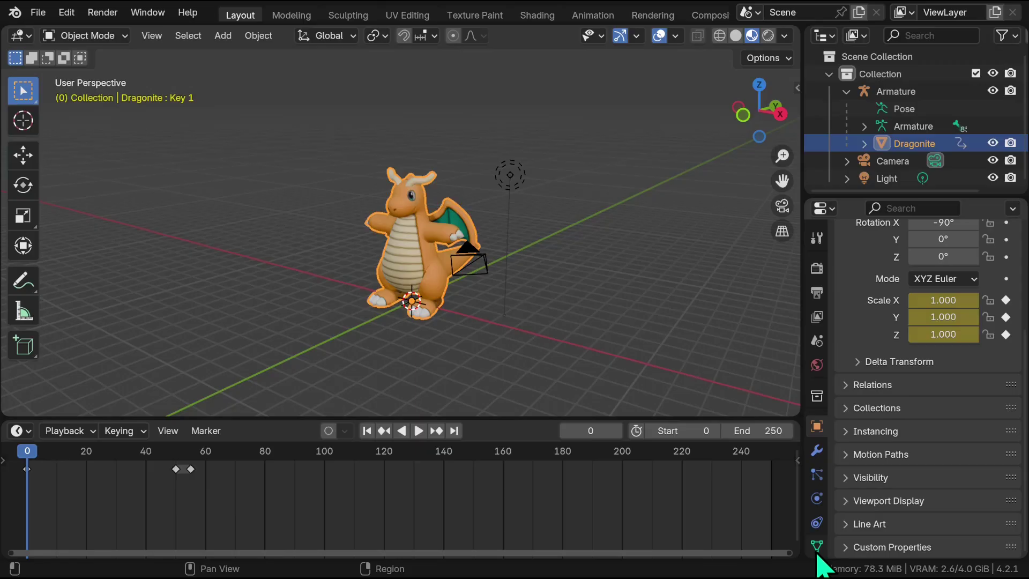
pyautogui.scroll(-3, 818, 536)
pyautogui.click(817, 479)
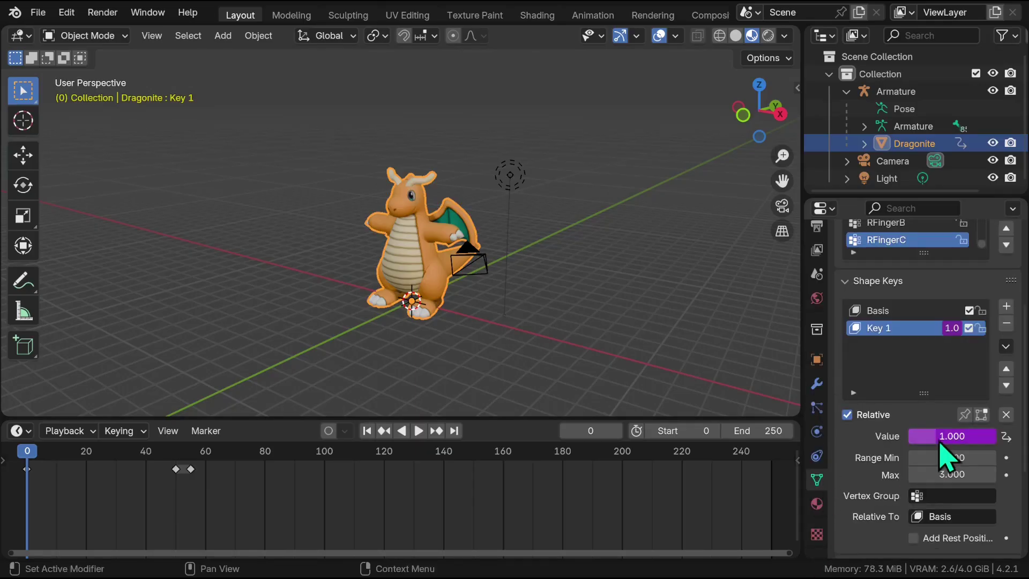
pyautogui.scroll(2, 664, 346)
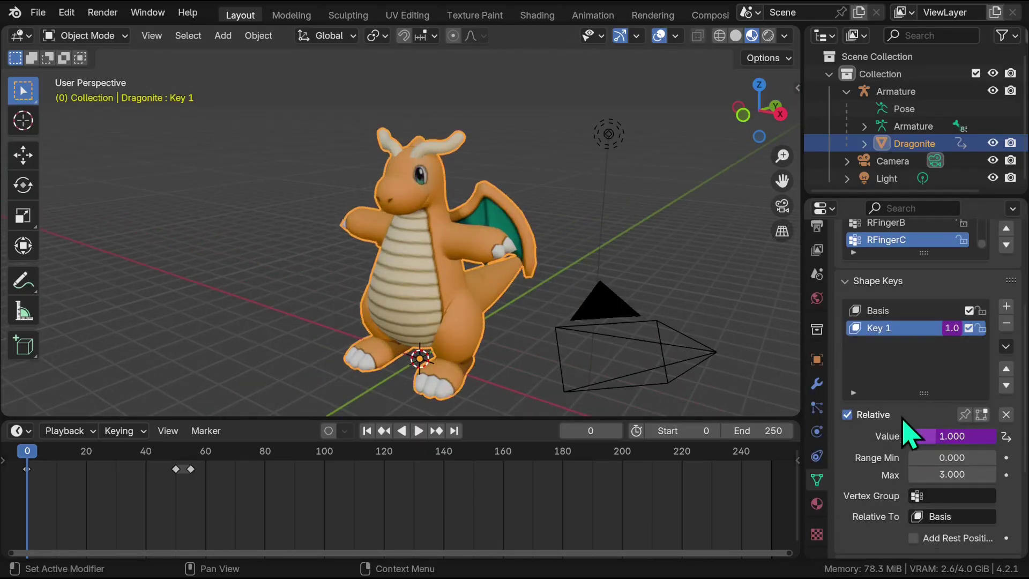
# Rename the shape key Key 1 to Inflation.
pyautogui.rightClick(952, 435)
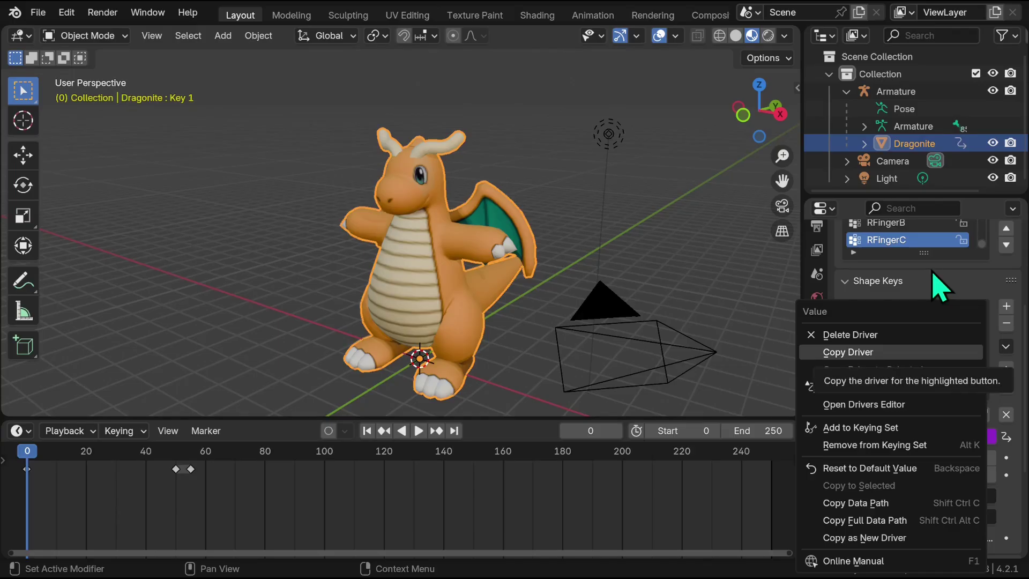
pyautogui.click(992, 274)
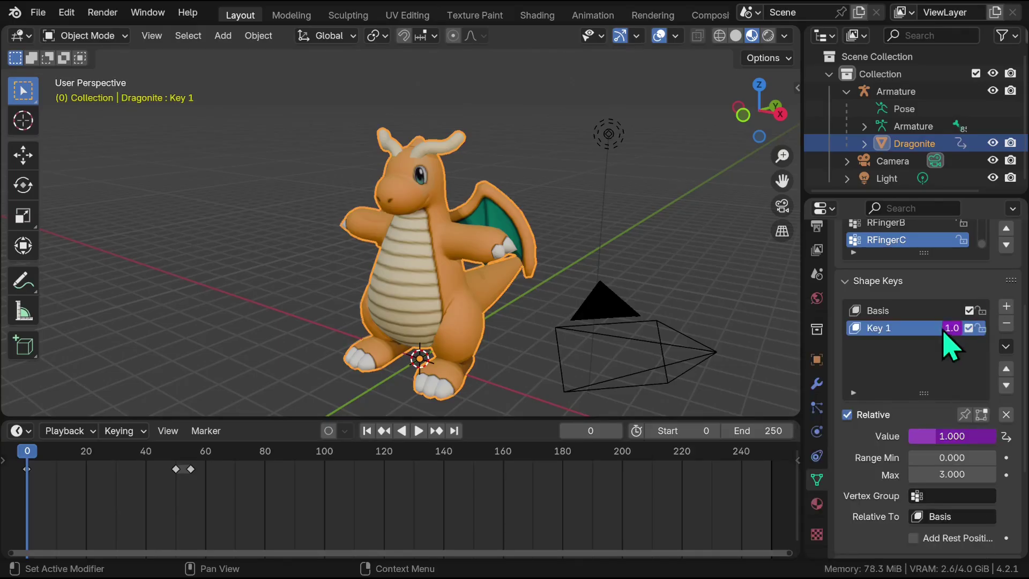
pyautogui.doubleClick(886, 330)
pyautogui.write('Inflation')
pyautogui.press('Return')
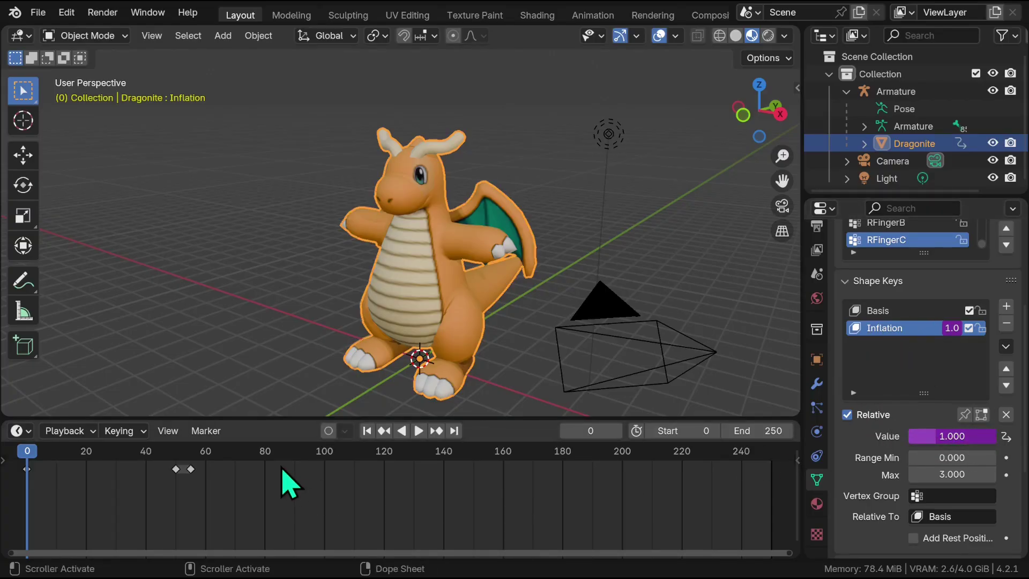
# Move the timeline to frame 52 and examine the driven inflation on Dragonite from several angles.
pyautogui.moveTo(26, 454); pyautogui.dragTo(182, 489)
pyautogui.scroll(-10, 485, 193)
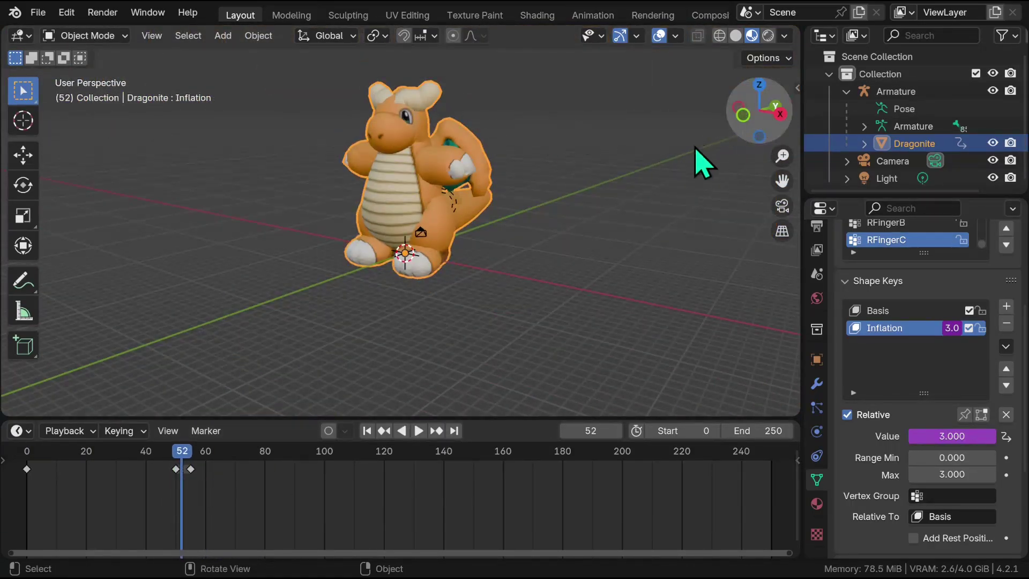
pyautogui.moveTo(700, 161); pyautogui.dragTo(799, 99, button='middle')
pyautogui.click(797, 88)
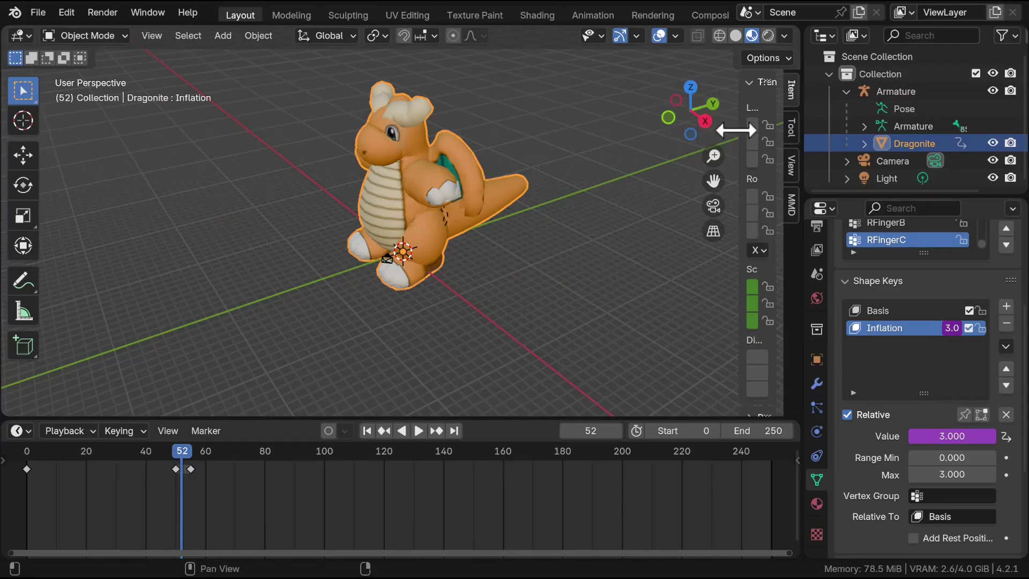
pyautogui.moveTo(724, 129); pyautogui.dragTo(760, 128)
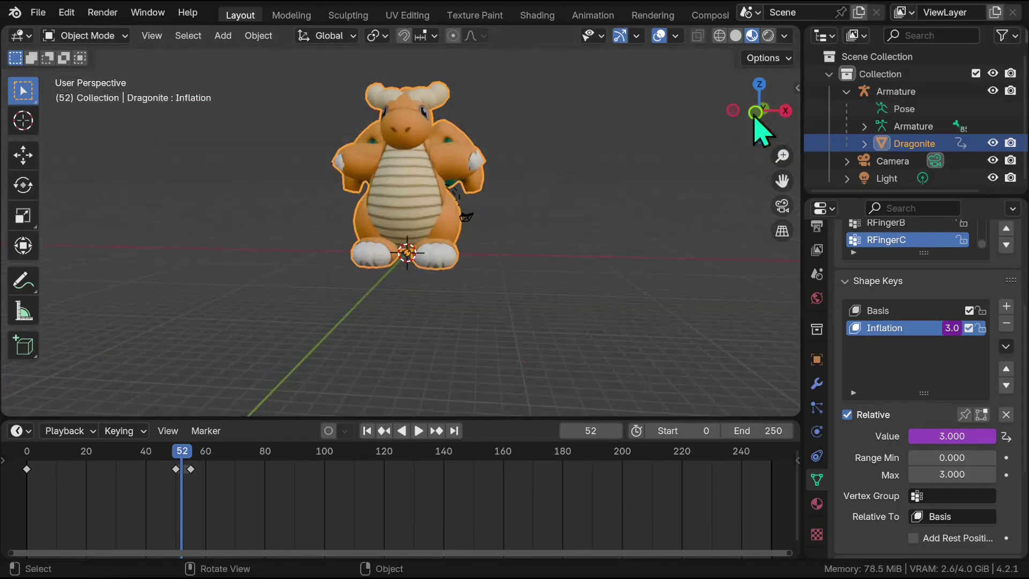
# Return to frame 0 and change the Inflation driver's expression to size -1.
pyautogui.click(26, 454)
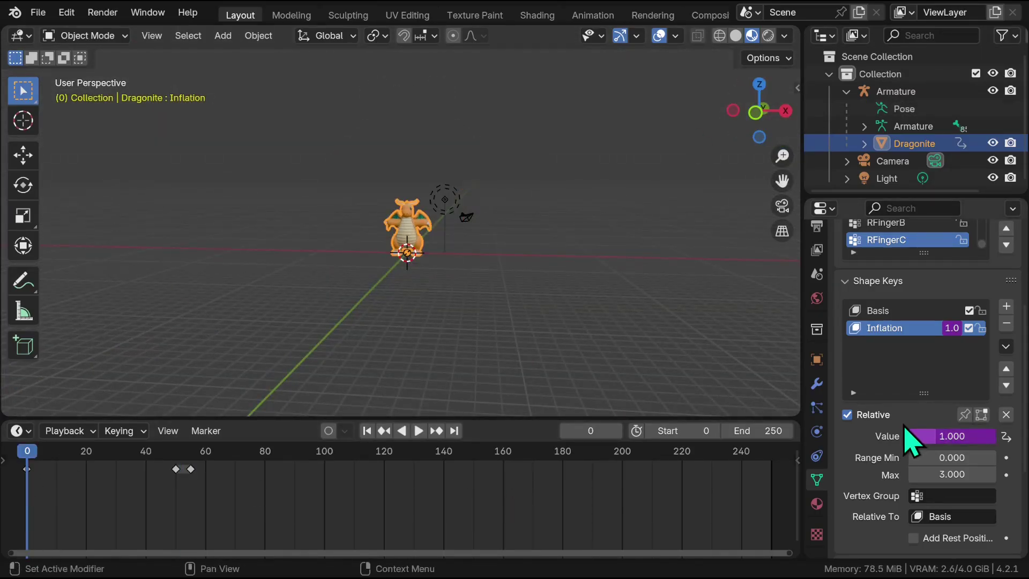
pyautogui.rightClick(945, 436)
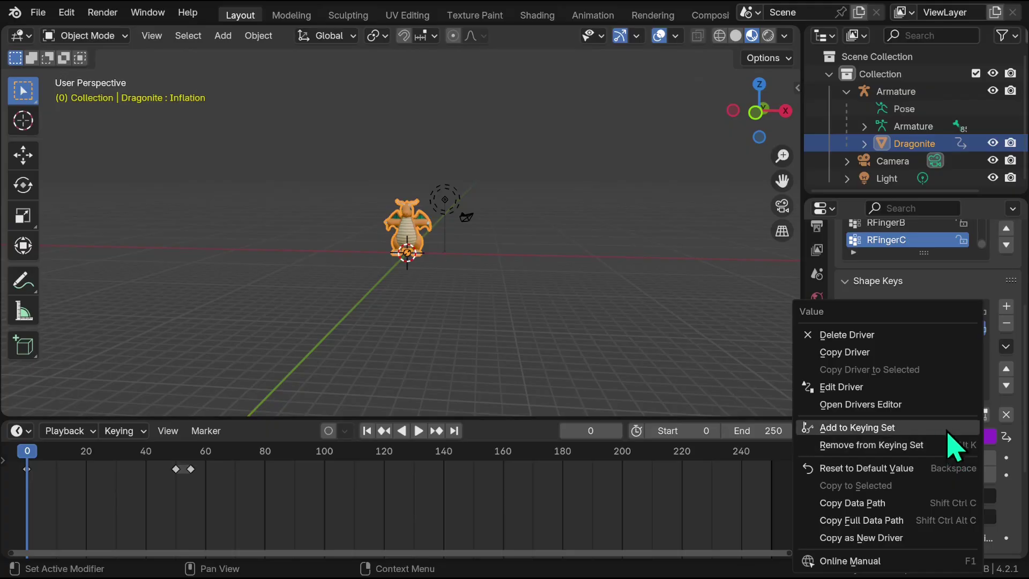
pyautogui.click(911, 388)
pyautogui.click(845, 284)
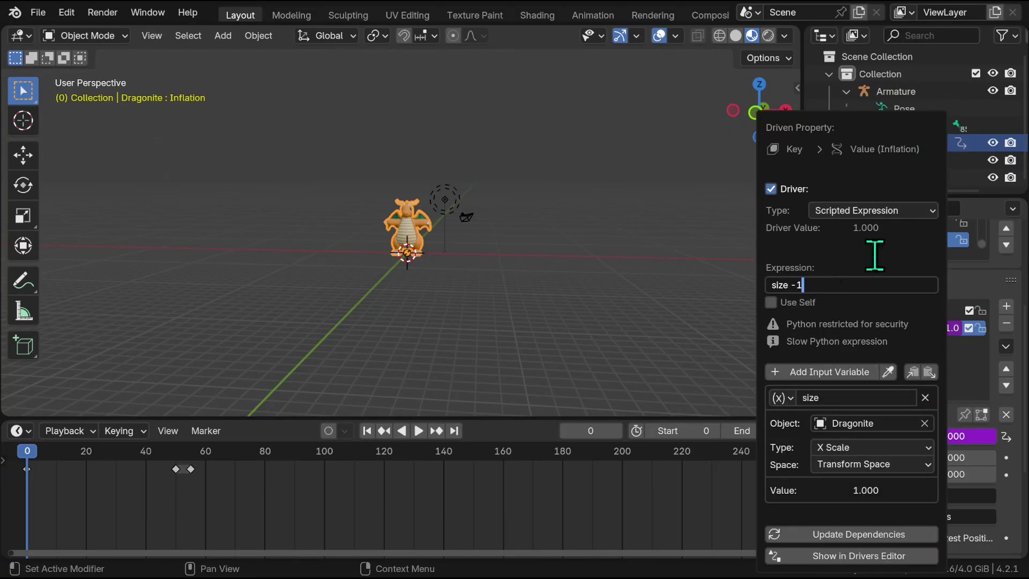
pyautogui.write('-1')
pyautogui.press('Return')
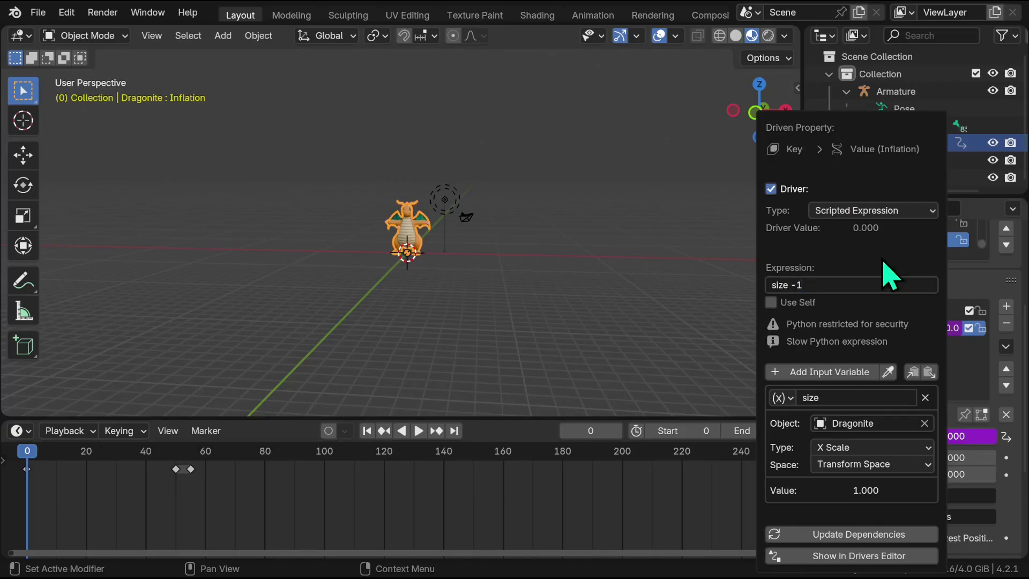
# Scrub the timeline from frame 0 to frame 239 to preview Dragonite growing with the driven inflation.
pyautogui.press('KP_Decimal')
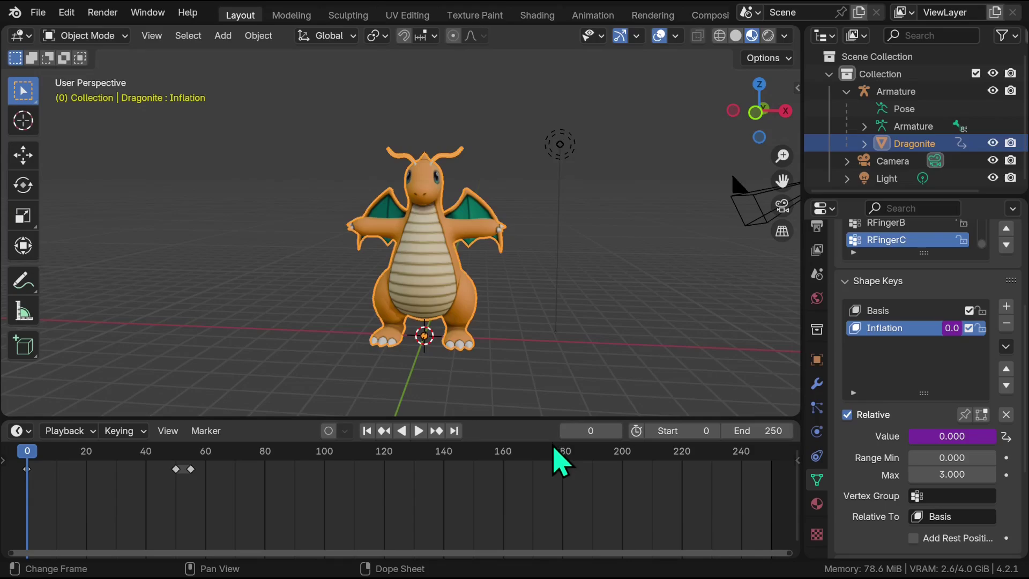
pyautogui.moveTo(32, 459); pyautogui.dragTo(739, 424)
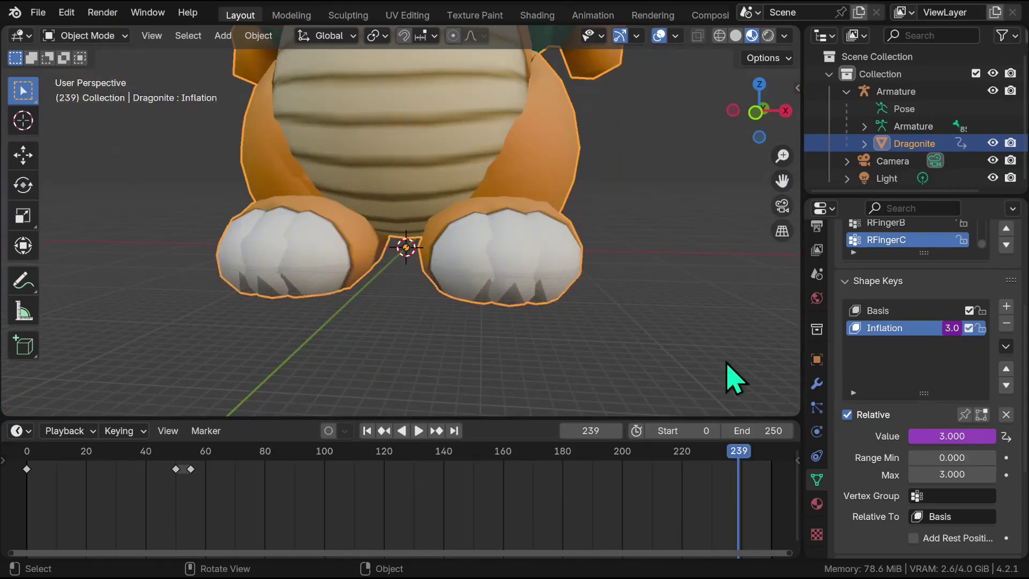
# Check Dragonite's object scale values near the end of the growth and move the timeline to frame 209.
pyautogui.click(817, 358)
pyautogui.scroll(3, 858, 353)
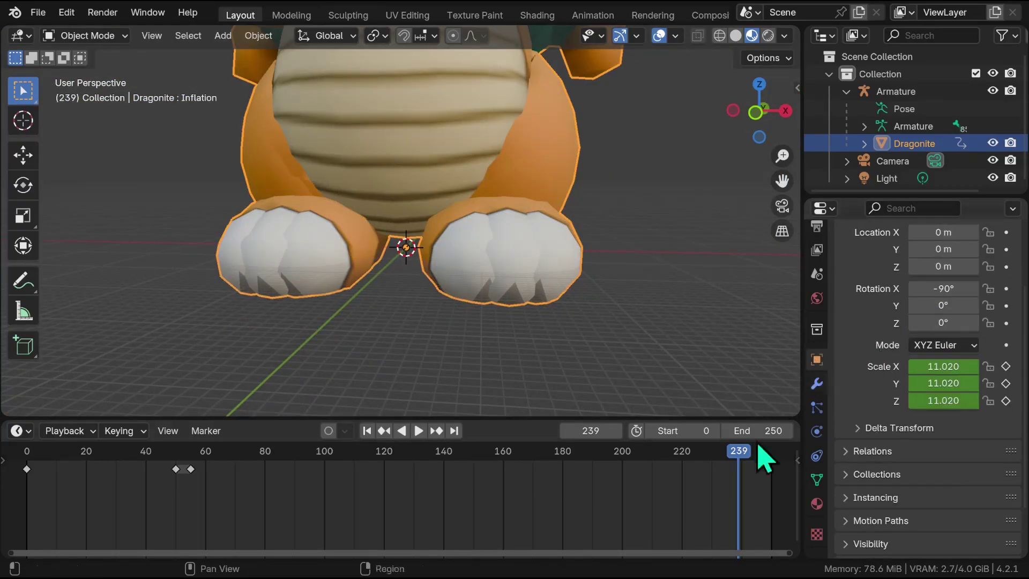
pyautogui.moveTo(739, 452); pyautogui.dragTo(786, 468)
pyautogui.moveTo(760, 554); pyautogui.dragTo(895, 555)
pyautogui.moveTo(661, 456); pyautogui.dragTo(511, 465)
# Change the Inflation shape key's driver expression to (size -1)/5.
pyautogui.click(817, 480)
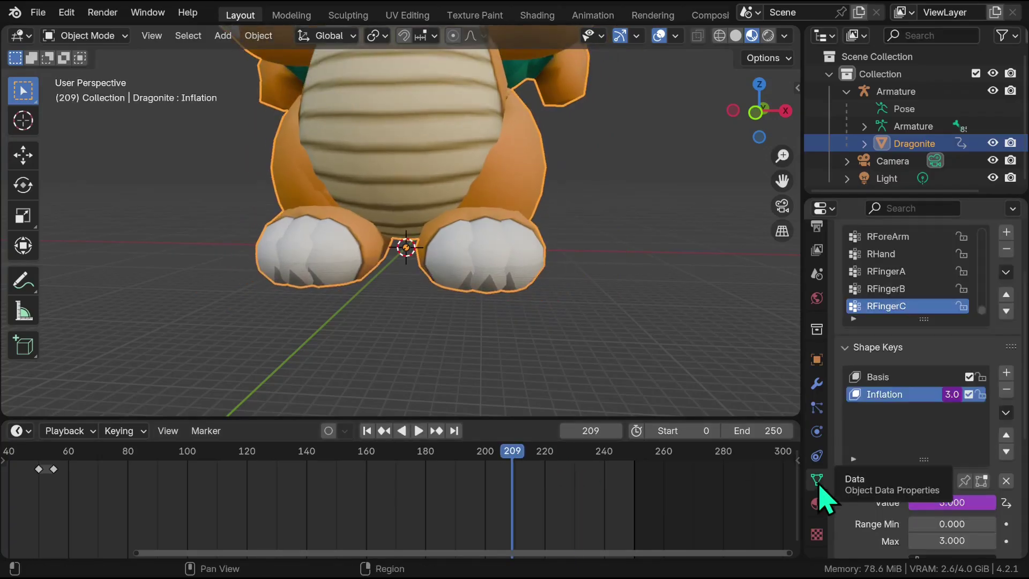
pyautogui.click(951, 502)
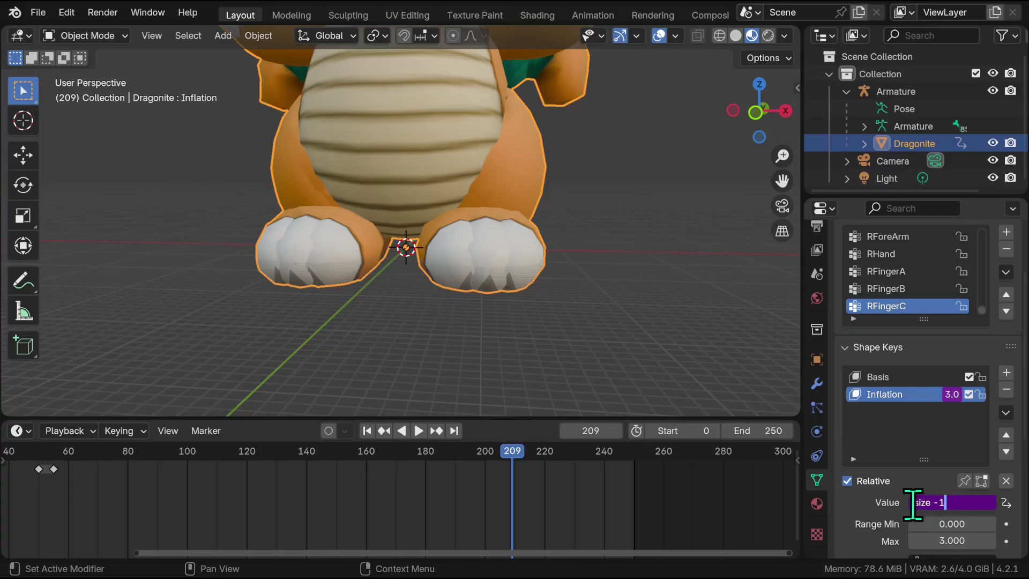
pyautogui.click(902, 507)
pyautogui.click(942, 506)
pyautogui.press('Return')
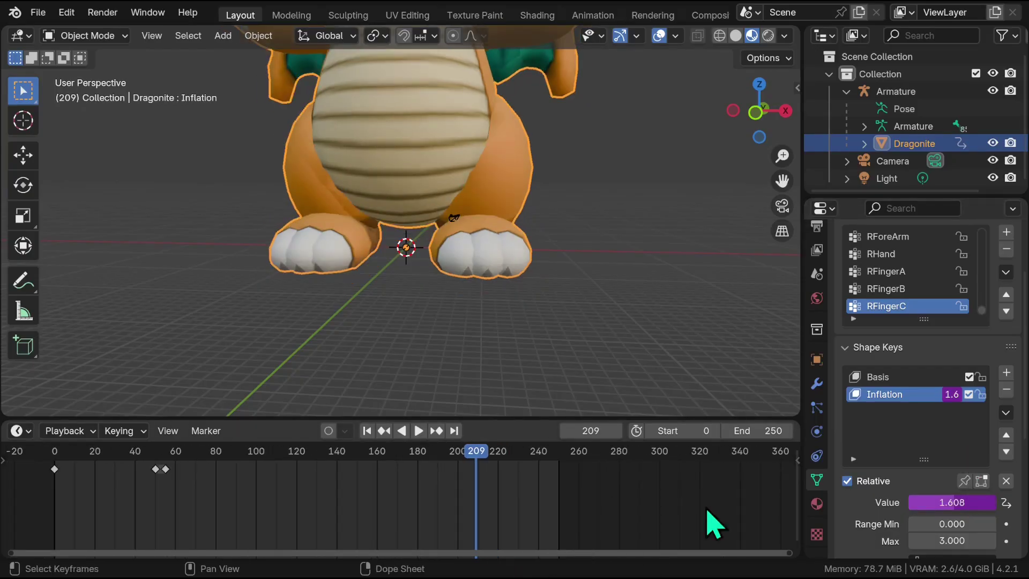
# Scrub the timeline from frame 0 to frame 236 to preview the driven inflation and review its driver expression.
pyautogui.moveTo(395, 475); pyautogui.dragTo(58, 489)
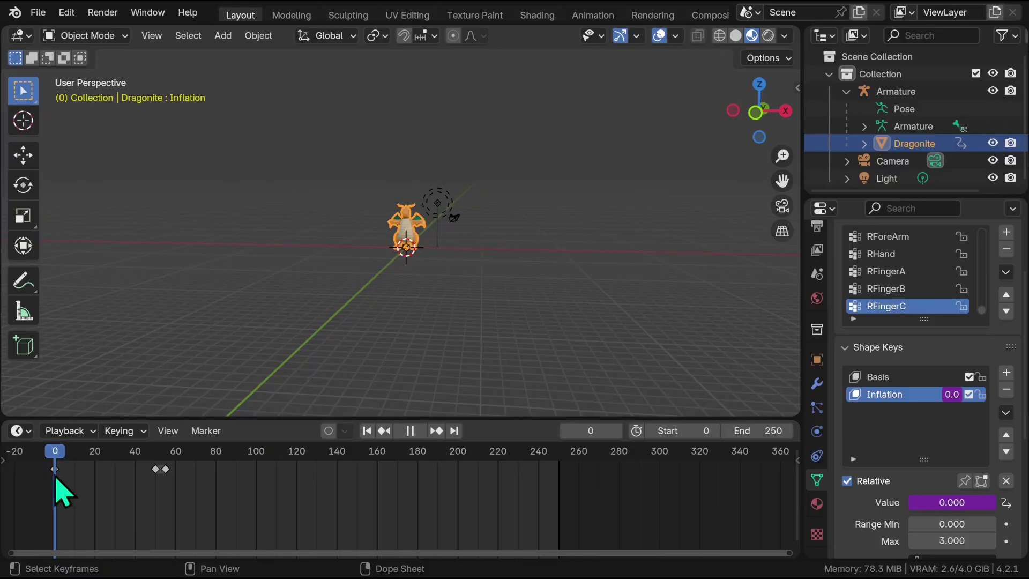
pyautogui.scroll(8, 423, 228)
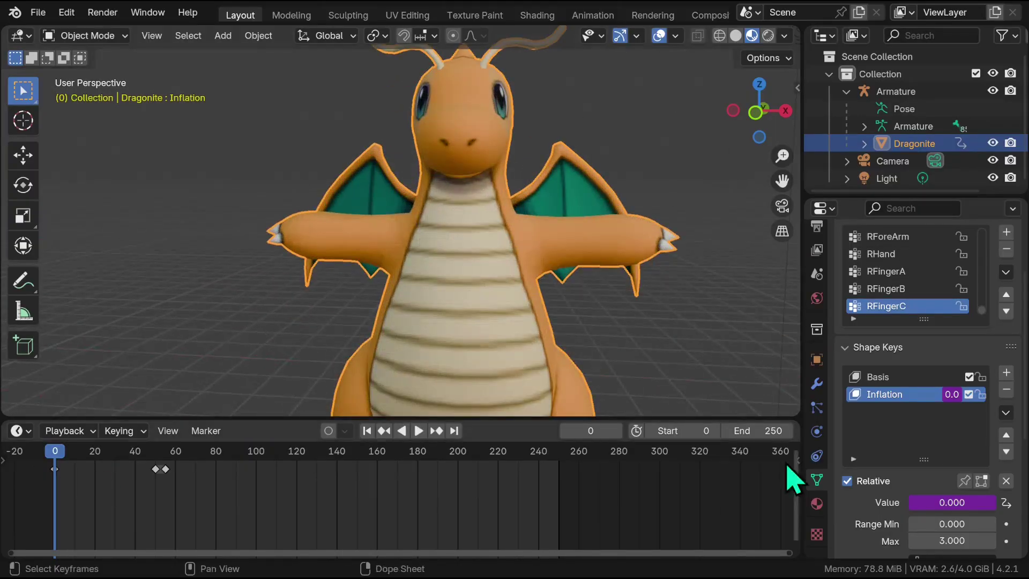
pyautogui.moveTo(86, 447); pyautogui.dragTo(167, 485)
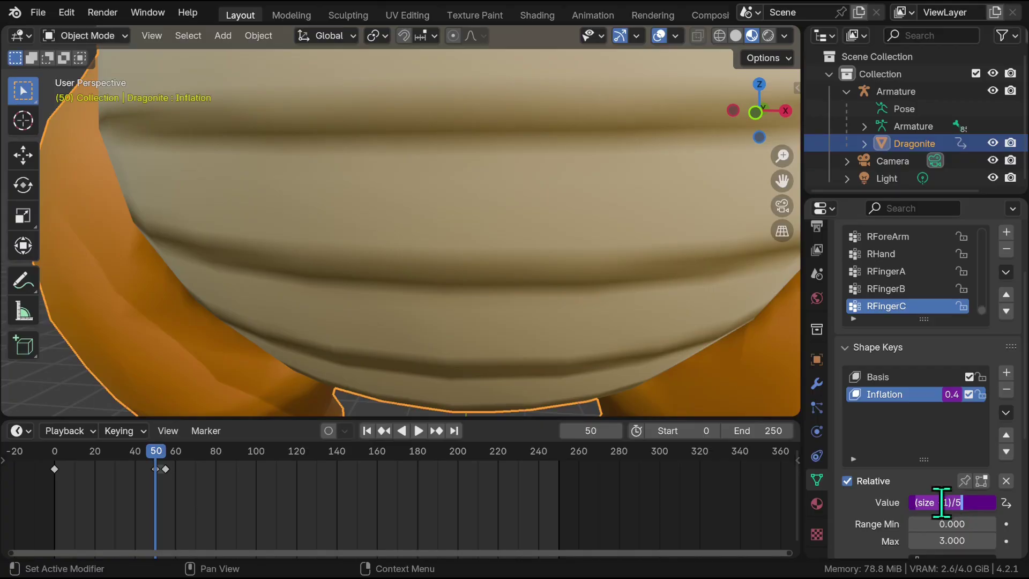
pyautogui.press('Return')
pyautogui.moveTo(157, 453); pyautogui.dragTo(530, 454)
pyautogui.scroll(-10, 558, 203)
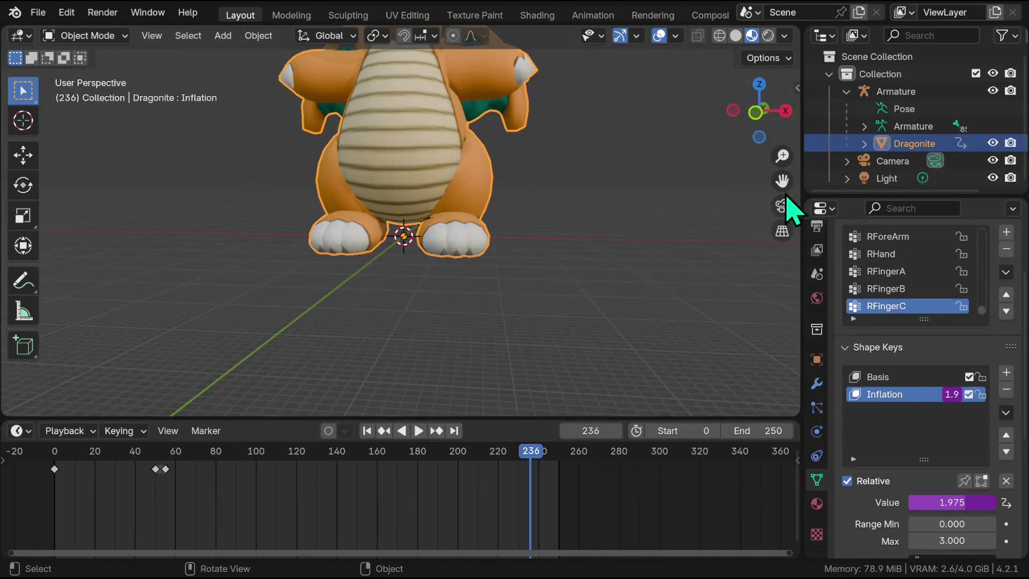
pyautogui.moveTo(781, 181); pyautogui.dragTo(766, 195)
# Return to frame 0 and play the growth animation, examining Dragonite from the side and the front.
pyautogui.click(56, 456)
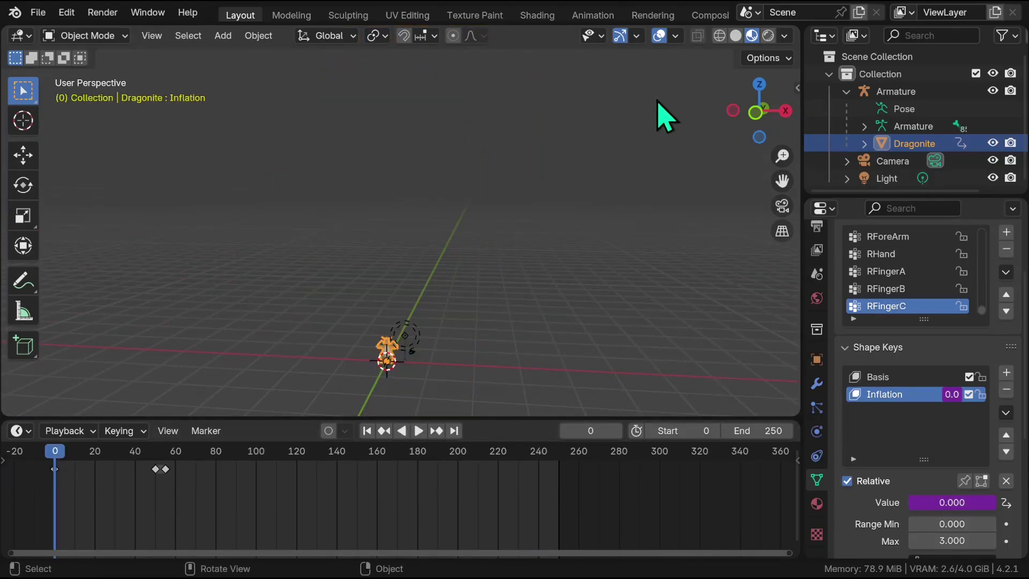
pyautogui.scroll(4, 583, 226)
pyautogui.moveTo(776, 174); pyautogui.dragTo(918, 3)
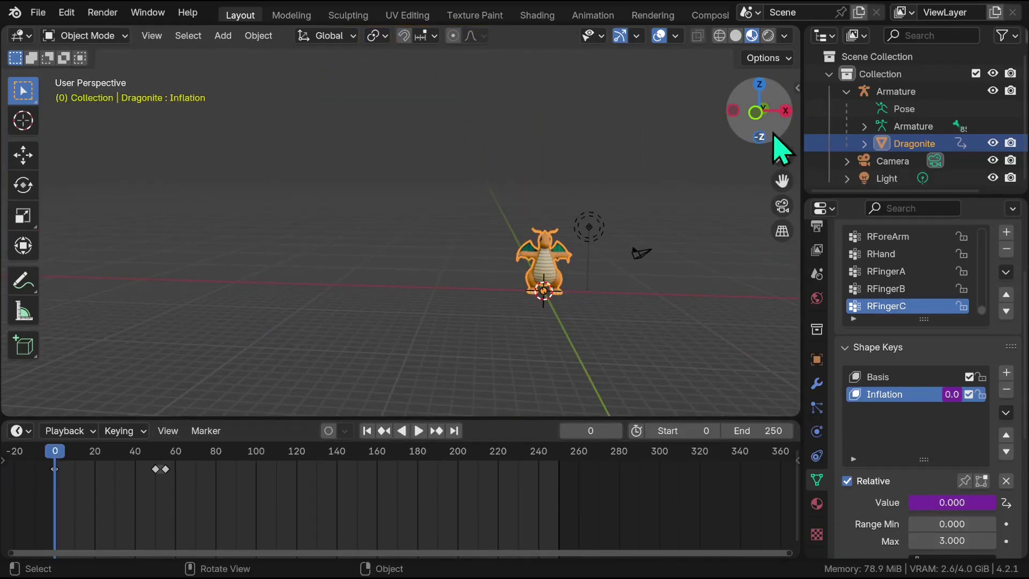
pyautogui.moveTo(771, 128); pyautogui.dragTo(729, 127)
pyautogui.click(705, 143)
pyautogui.press('space')
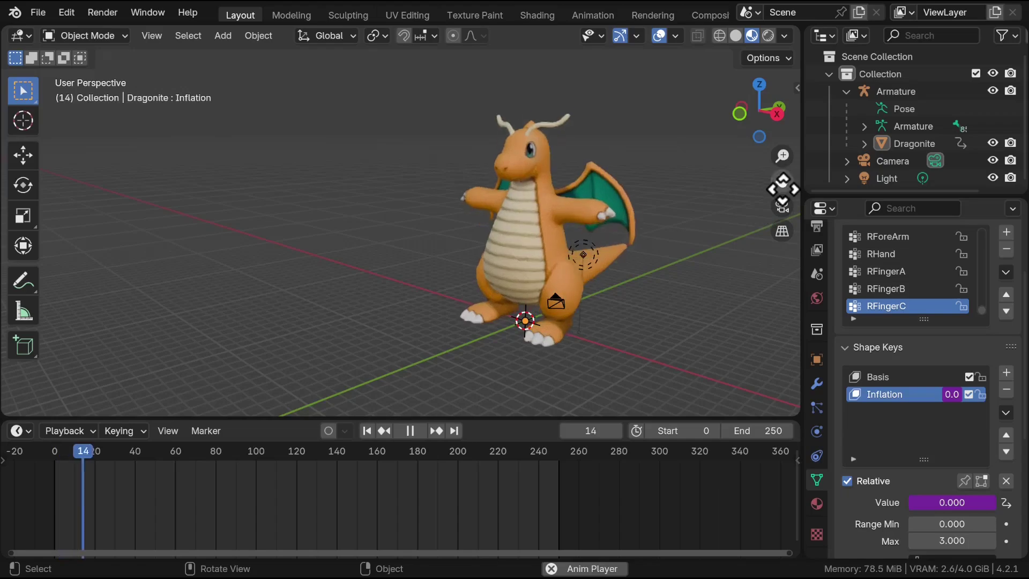
pyautogui.scroll(-2, 769, 203)
pyautogui.moveTo(785, 156); pyautogui.dragTo(785, 127)
pyautogui.moveTo(782, 179); pyautogui.dragTo(778, 236)
pyautogui.scroll(1, 778, 163)
pyautogui.moveTo(766, 131); pyautogui.dragTo(818, 127)
pyautogui.moveTo(781, 158); pyautogui.dragTo(707, 276)
pyautogui.press('space')
pyautogui.scroll(6, 465, 345)
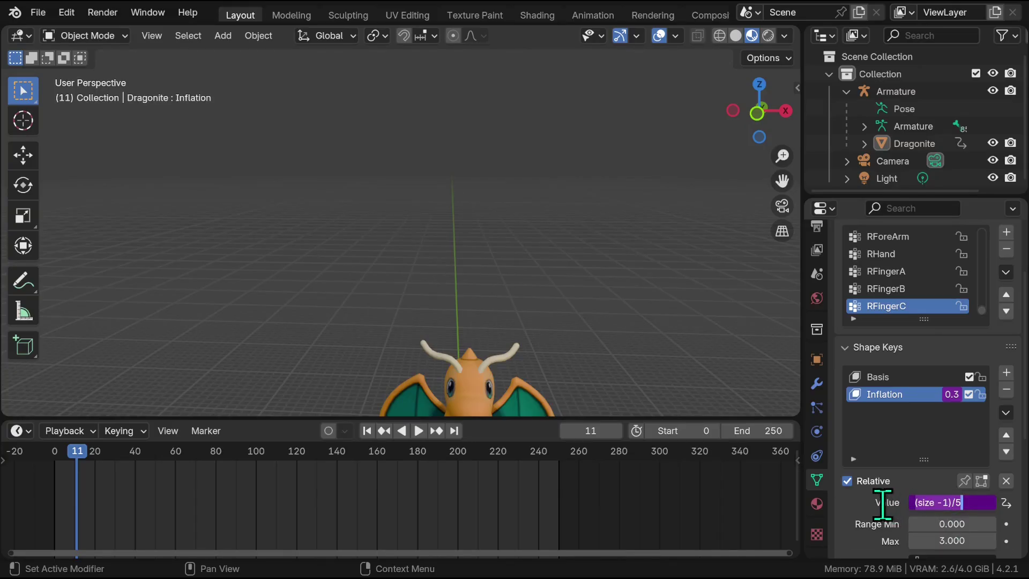
# Review the growth at frame 301 and extend the animation's end frame to 350.
pyautogui.press('Return')
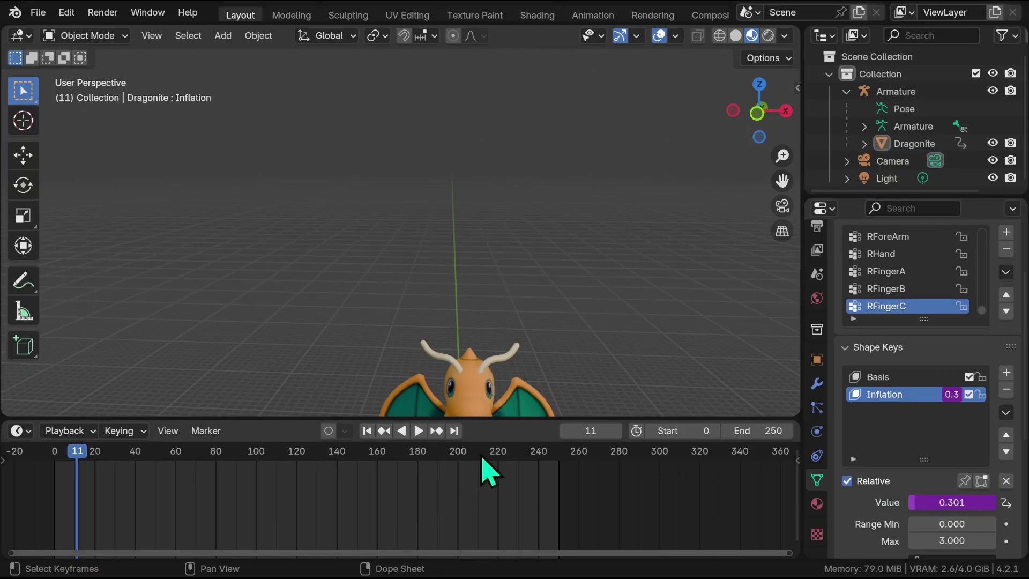
pyautogui.moveTo(482, 460); pyautogui.dragTo(662, 489)
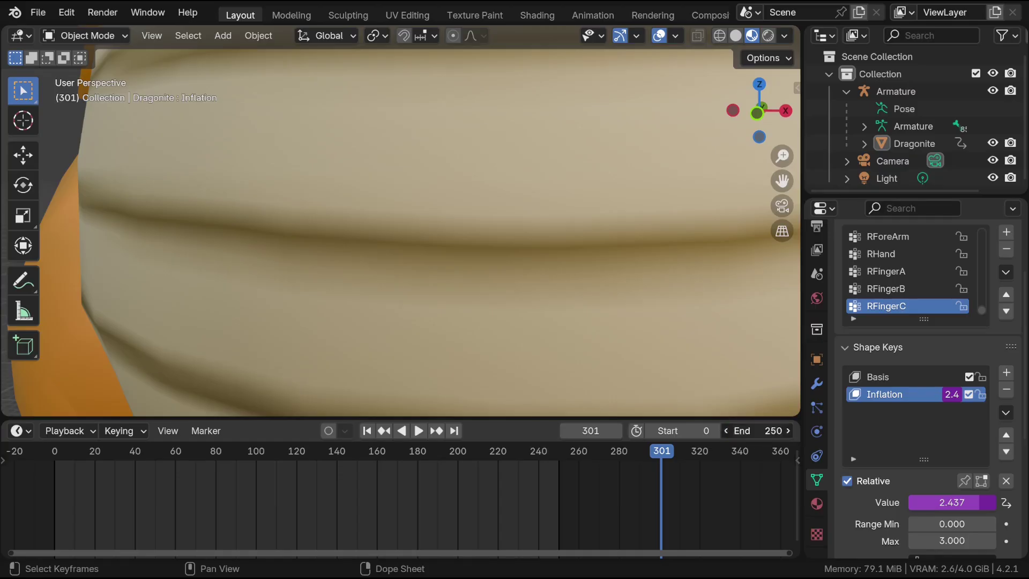
pyautogui.press('Return')
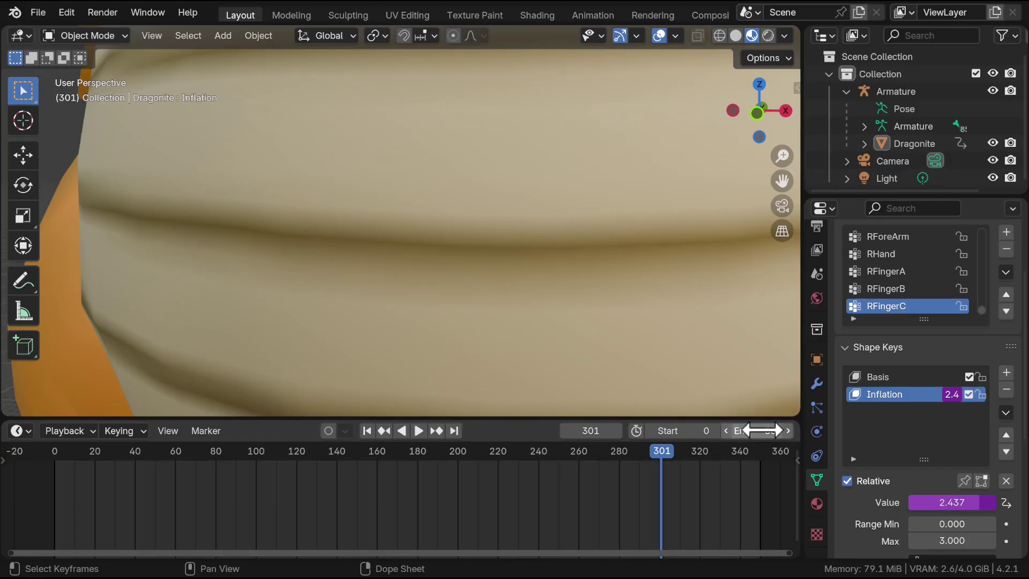
pyautogui.scroll(-2, 658, 480)
pyautogui.scroll(-5, 707, 316)
pyautogui.scroll(3, 702, 301)
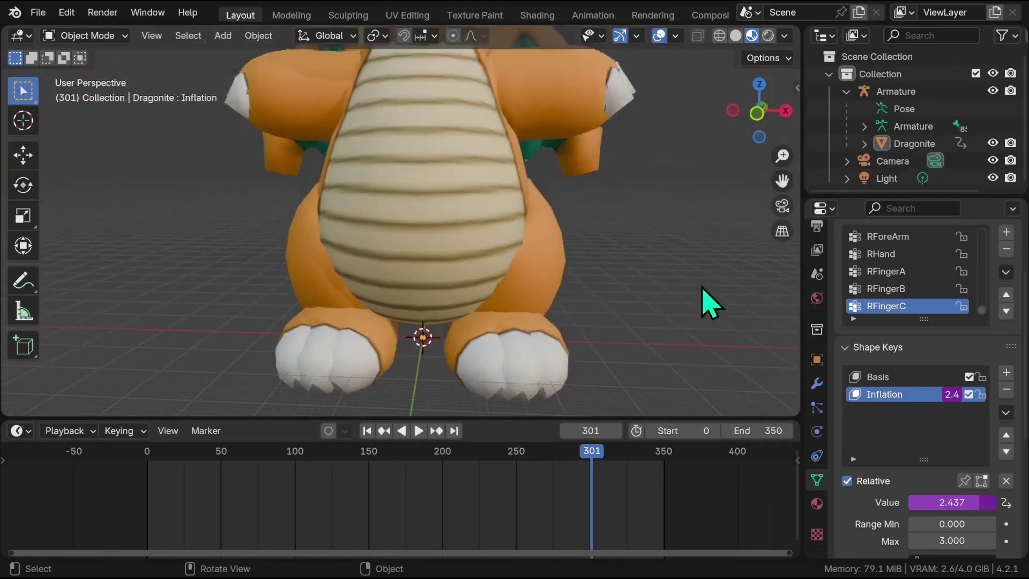
pyautogui.scroll(-1, 707, 303)
# Scrub the growth from frame 1 and leave the timeline at frame 300, viewing Dragonite from a low side angle.
pyautogui.moveTo(592, 453); pyautogui.dragTo(156, 453)
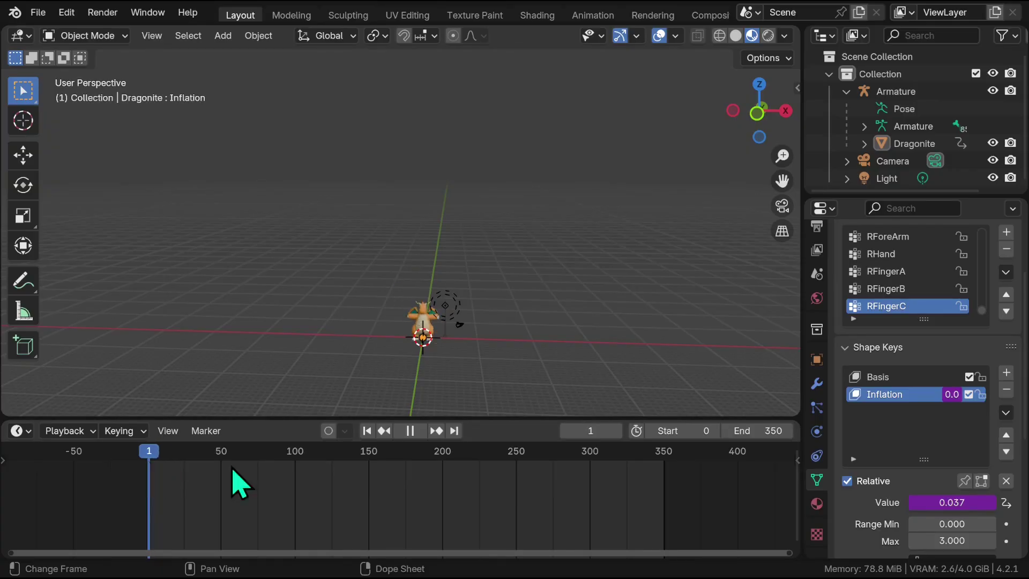
pyautogui.moveTo(232, 465); pyautogui.dragTo(597, 506)
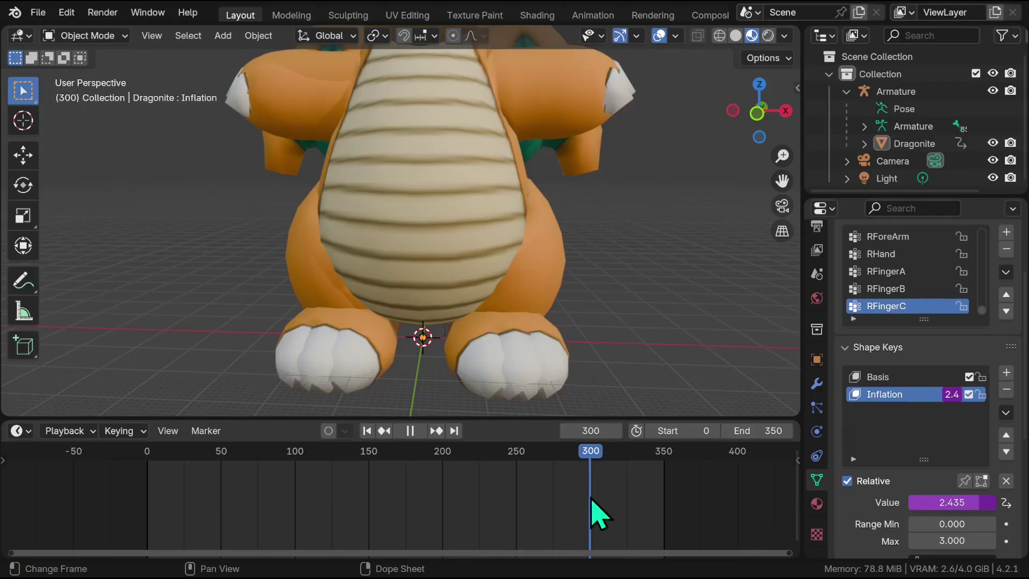
pyautogui.scroll(-3, 667, 263)
pyautogui.moveTo(755, 99); pyautogui.dragTo(712, 97)
pyautogui.moveTo(782, 156); pyautogui.dragTo(782, 123)
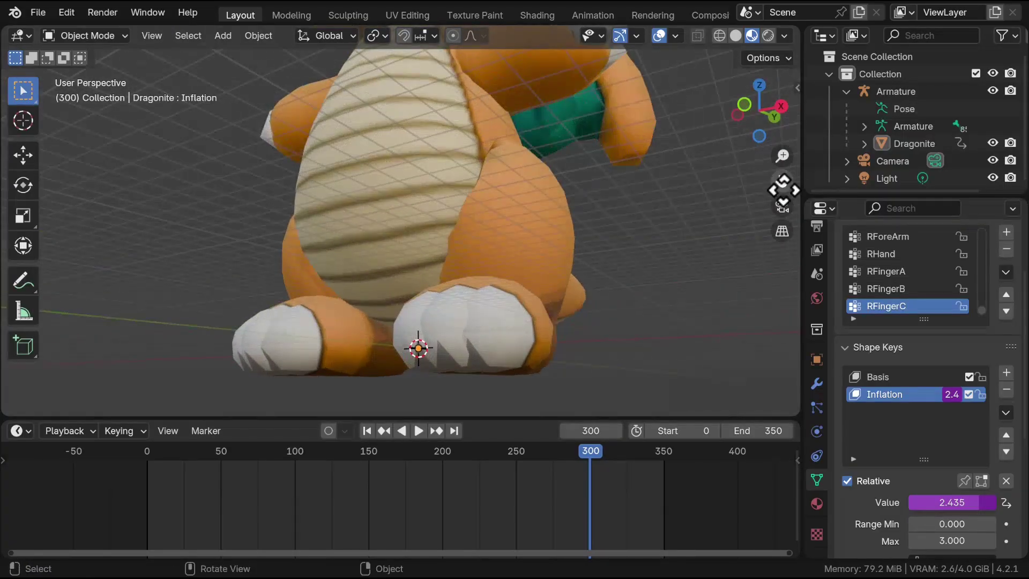
pyautogui.moveTo(782, 190); pyautogui.dragTo(782, 185)
# Apply the Quick Explode effect to the Dragonite mesh at frame 300.
pyautogui.click(917, 144)
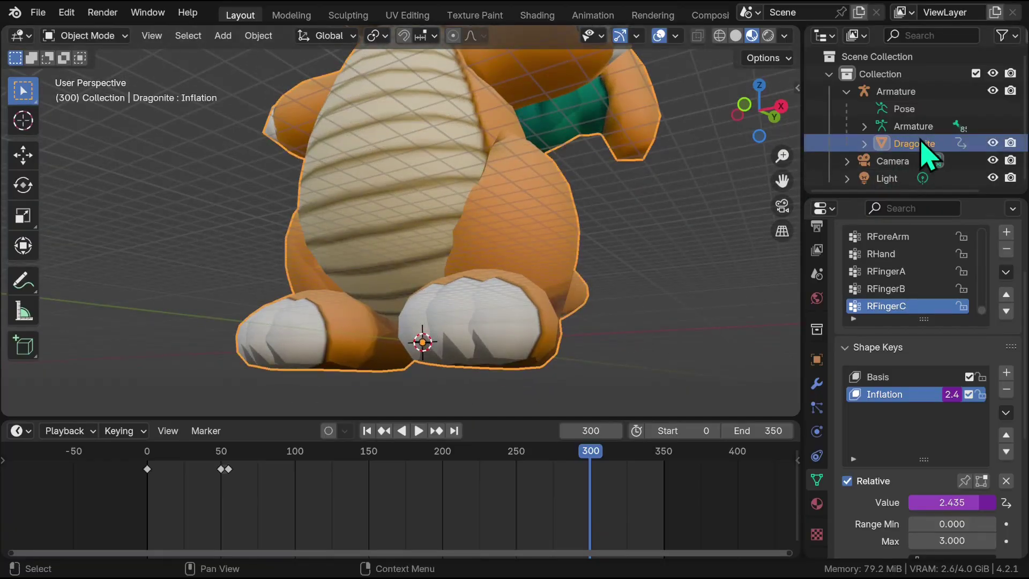
pyautogui.click(258, 35)
pyautogui.moveTo(347, 531)
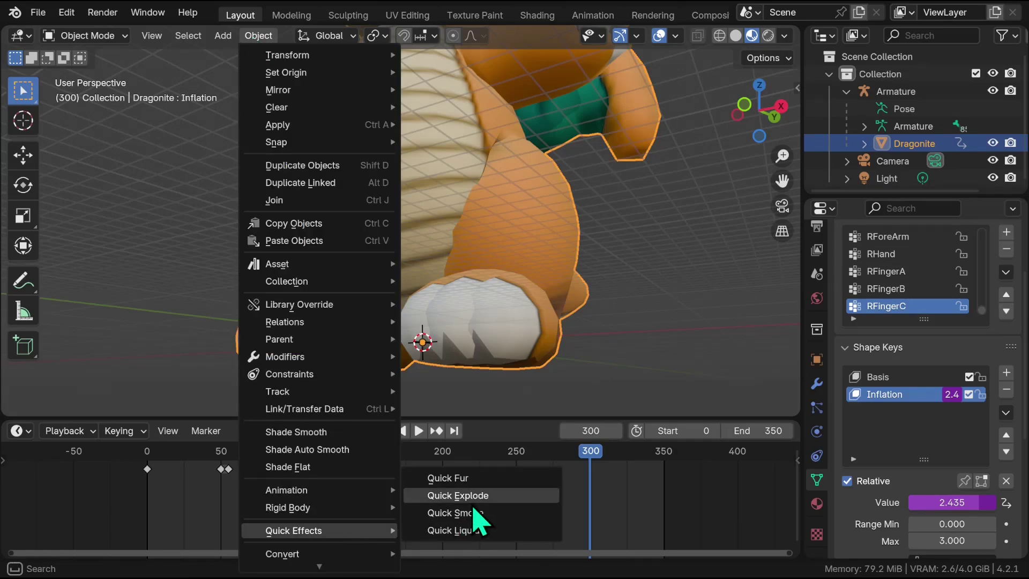
pyautogui.click(472, 498)
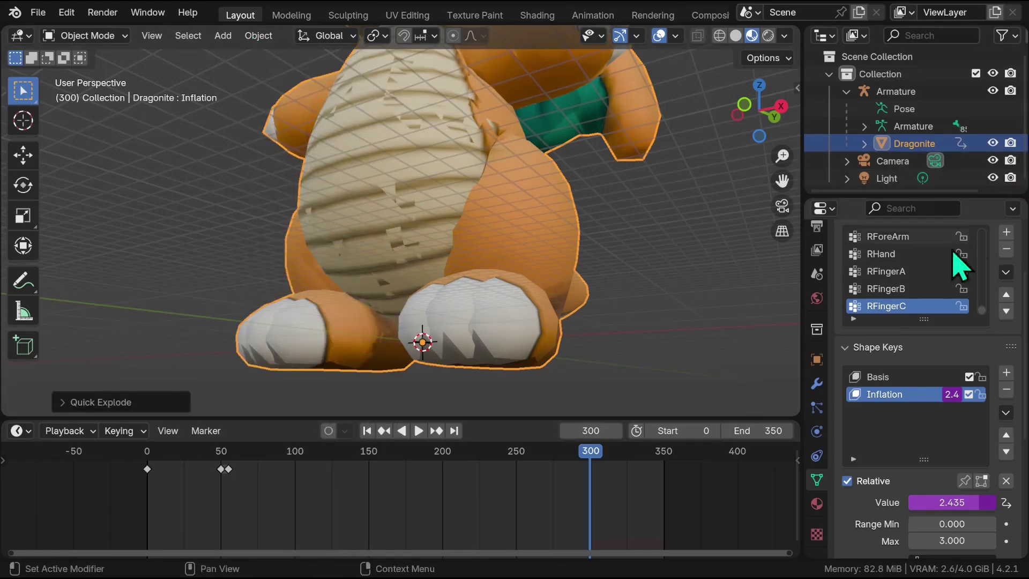
pyautogui.moveTo(759, 109)
pyautogui.mouseDown()
pyautogui.moveTo(744, 108)
pyautogui.moveTo(777, 105)
pyautogui.moveTo(757, 112)
pyautogui.mouseUp()
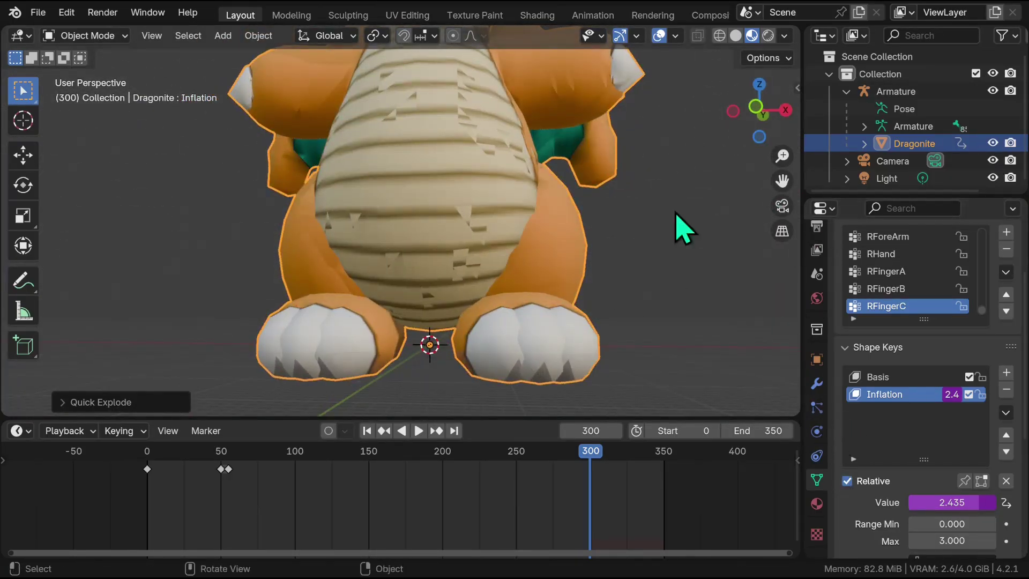
# Play the explosion from around frame 300 and inspect the scattered pieces up to frame 347.
pyautogui.moveTo(597, 459); pyautogui.dragTo(593, 502)
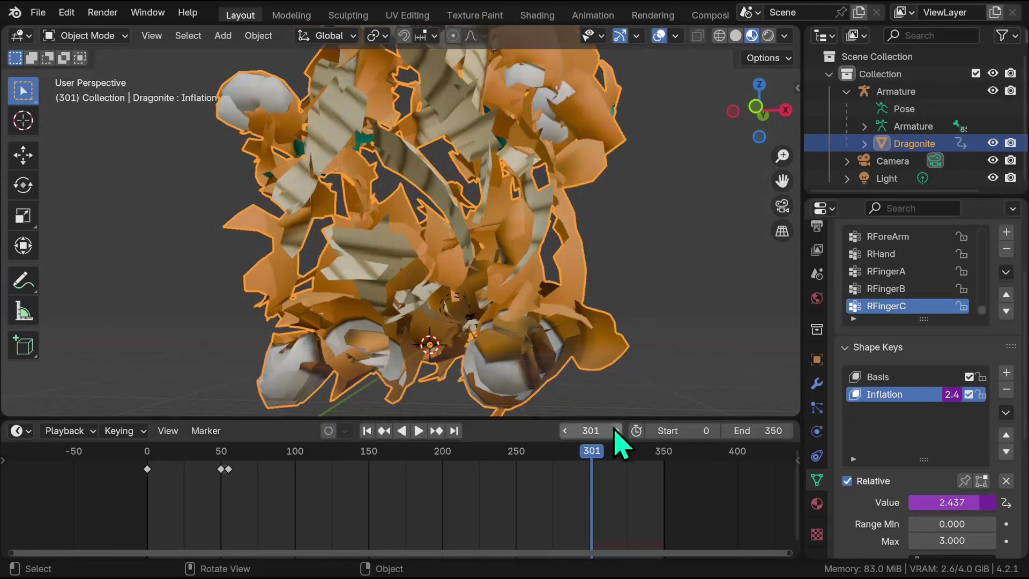
pyautogui.moveTo(593, 451); pyautogui.dragTo(585, 449)
pyautogui.press('space')
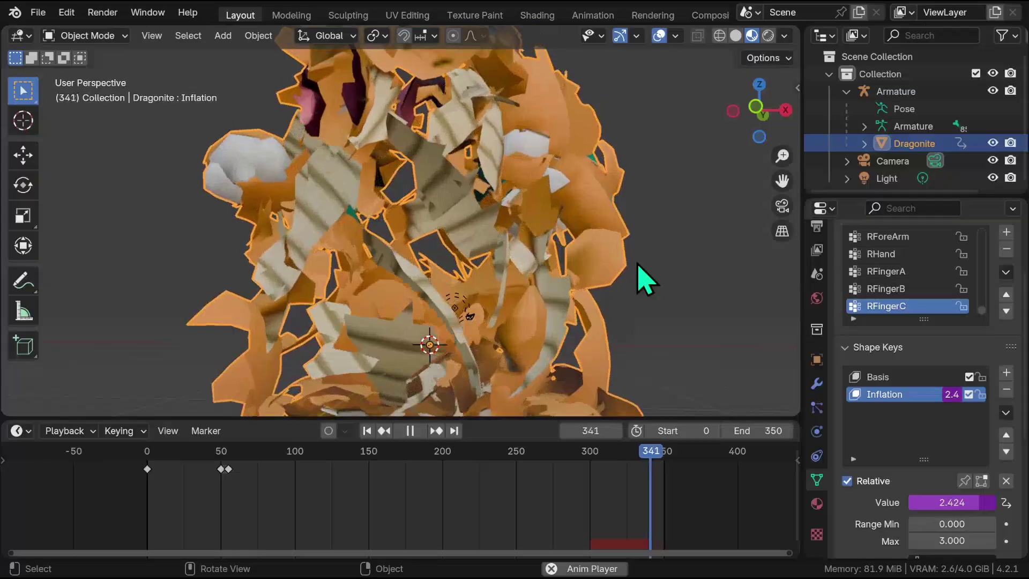
pyautogui.press('space')
pyautogui.moveTo(660, 466)
pyautogui.mouseDown()
pyautogui.moveTo(707, 476)
pyautogui.moveTo(659, 477)
pyautogui.mouseUp()
# Set the Lifetime of Dragonite's explosion particles to 100.
pyautogui.click(816, 410)
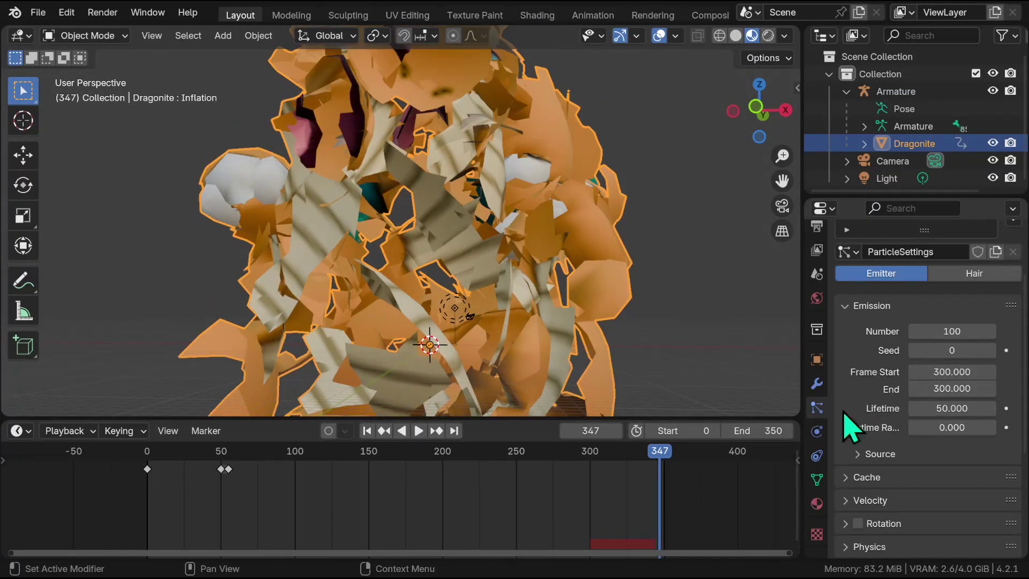
pyautogui.press('space')
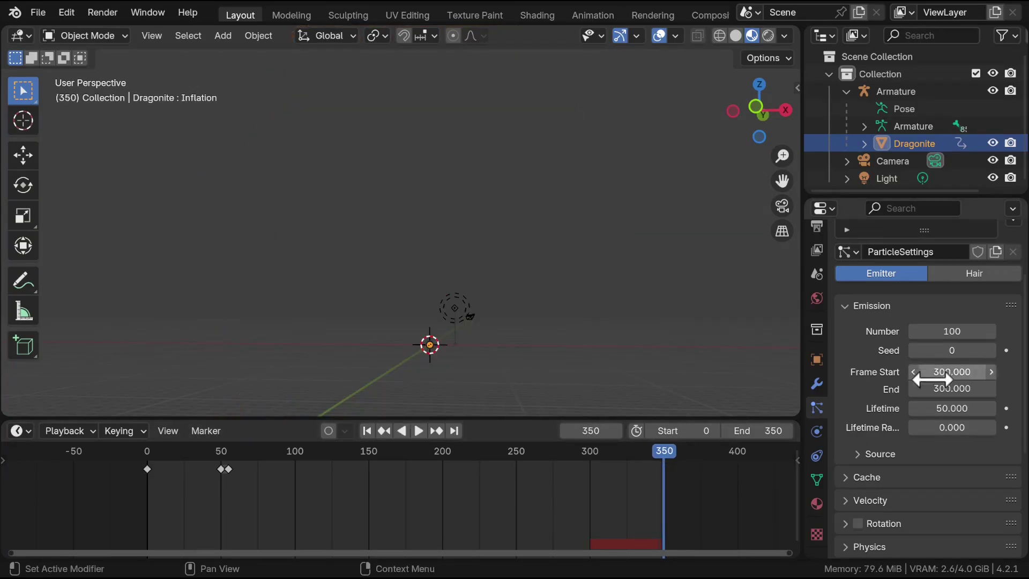
pyautogui.press('space')
pyautogui.click(963, 412)
pyautogui.write('100')
pyautogui.press('Return')
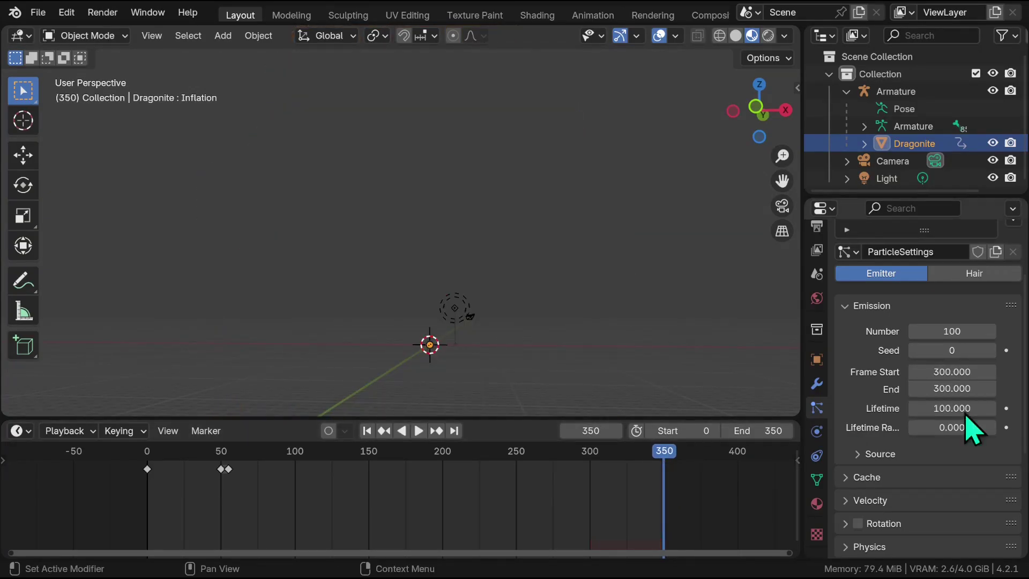
# Return the timeline to frame 300 and replay the explosion with the longer particle lifetime.
pyautogui.press('space')
pyautogui.moveTo(659, 452); pyautogui.dragTo(589, 474)
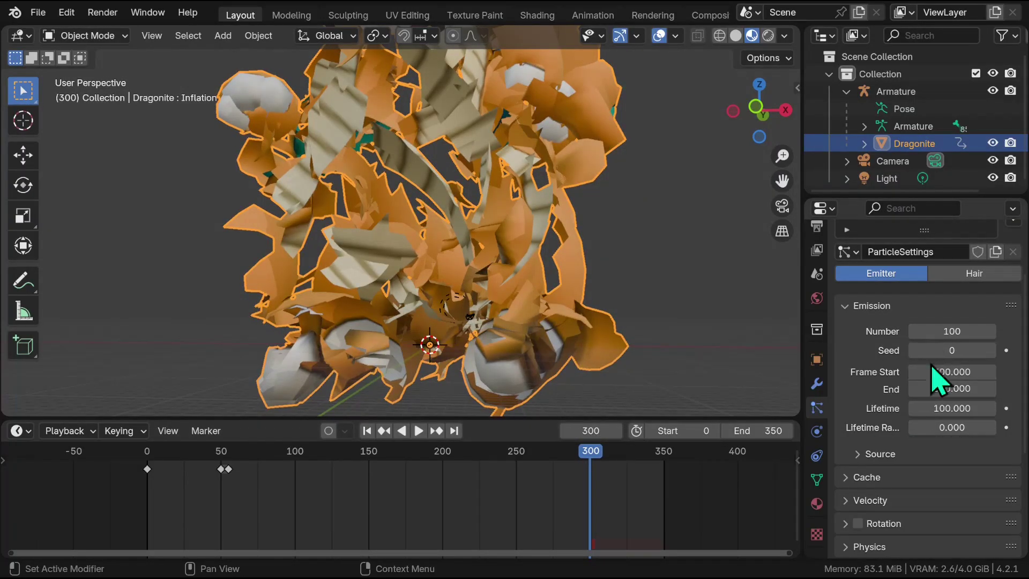
pyautogui.click(588, 466)
pyautogui.press('space')
pyautogui.moveTo(589, 461); pyautogui.dragTo(593, 460)
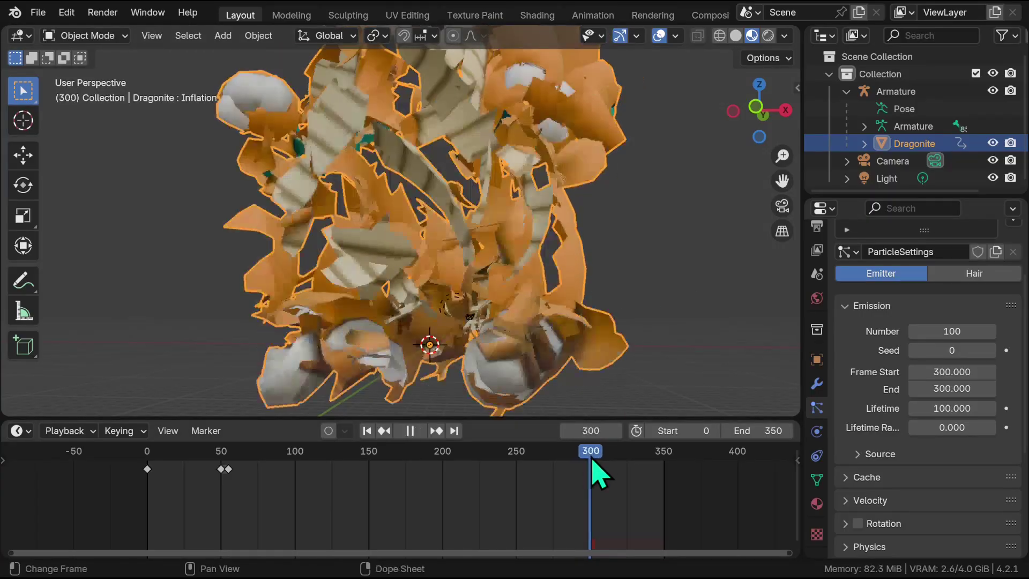
pyautogui.press('space')
# Set the explosion particles' Object Velocity to 100 and replay the explosion from around frame 300.
pyautogui.scroll(-5, 911, 423)
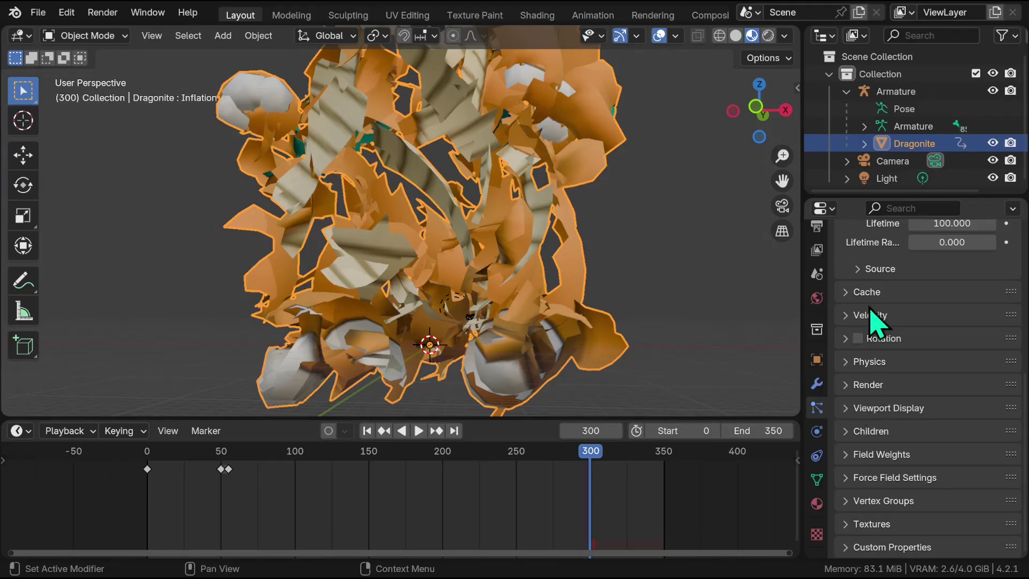
pyautogui.click(871, 315)
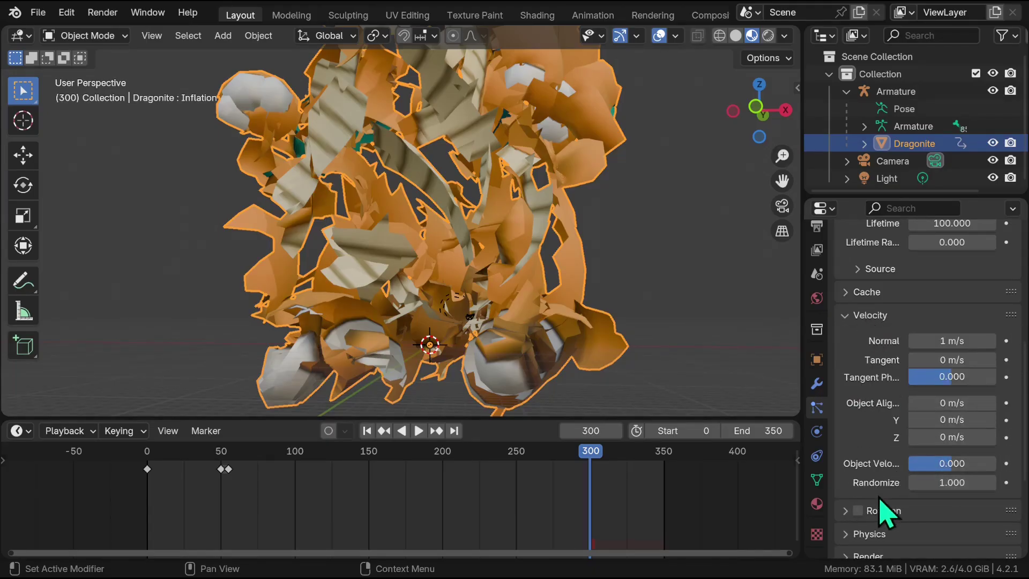
pyautogui.scroll(1, 897, 444)
pyautogui.scroll(-1, 890, 445)
pyautogui.click(944, 464)
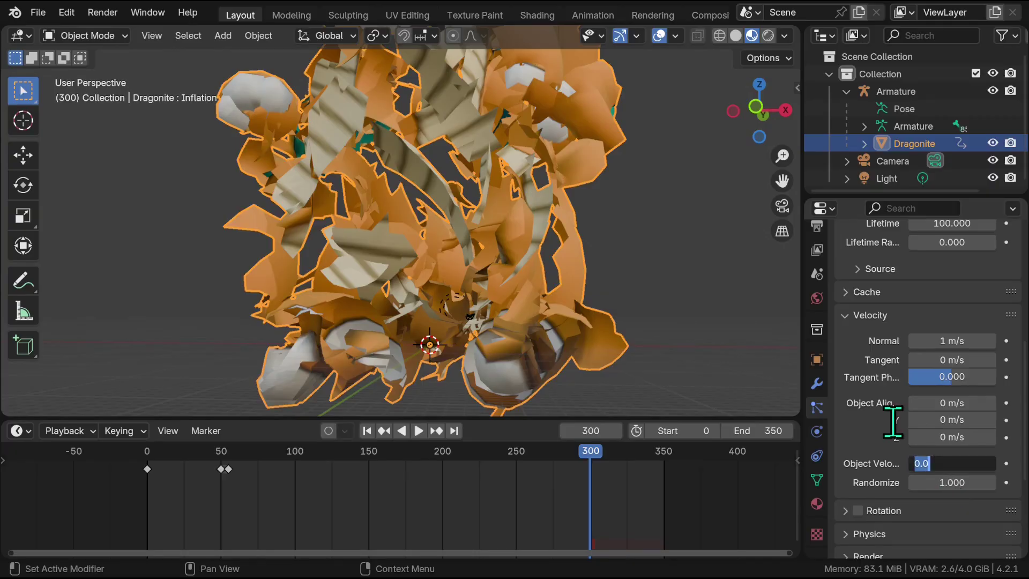
pyautogui.press('Return')
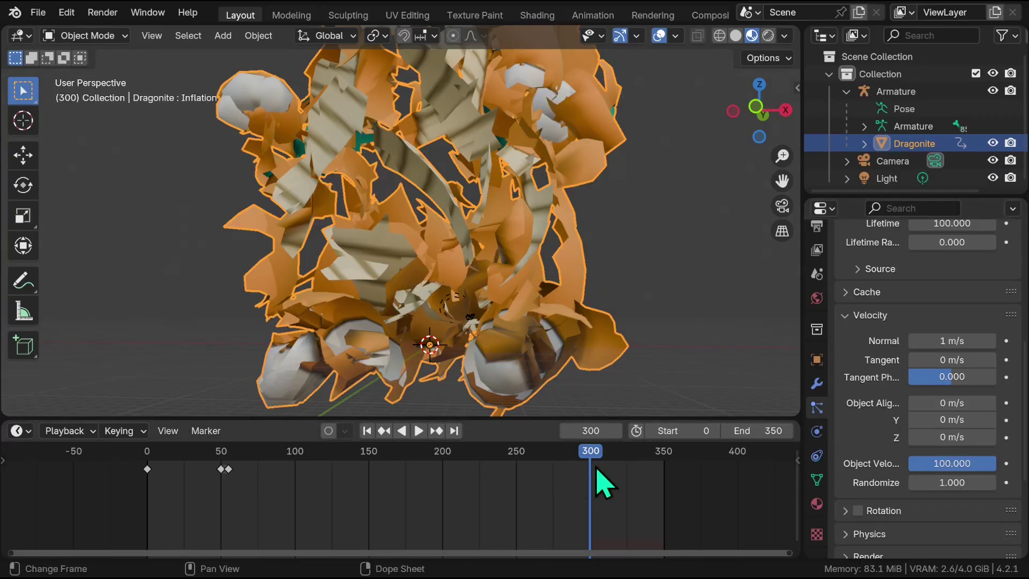
pyautogui.moveTo(597, 469); pyautogui.dragTo(569, 519)
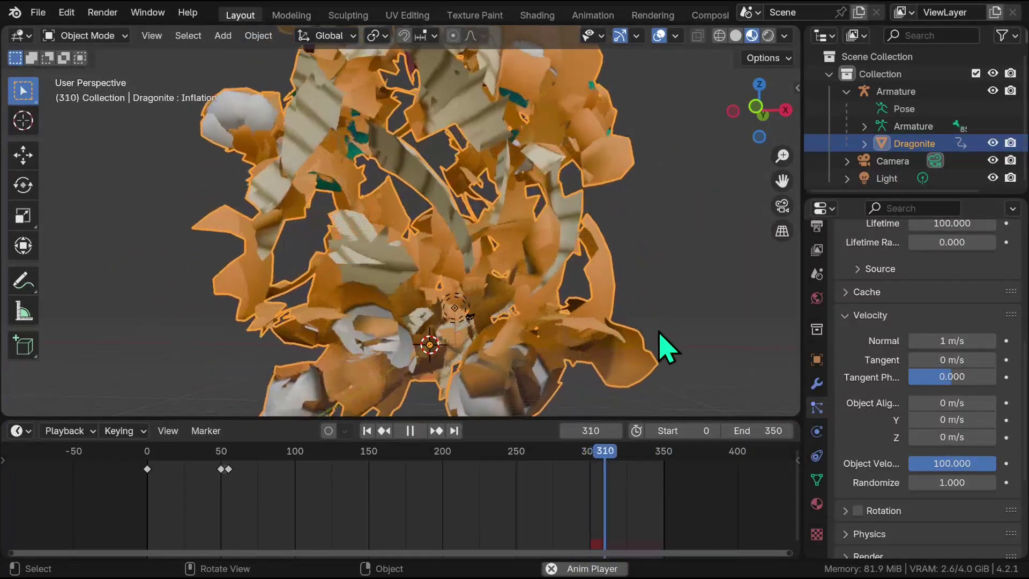
# Replay the explosion from around frame 300 and view the scattering pieces from a wider angle.
pyautogui.scroll(-8, 664, 342)
pyautogui.moveTo(758, 108); pyautogui.dragTo(761, 112)
pyautogui.moveTo(634, 455); pyautogui.dragTo(590, 466)
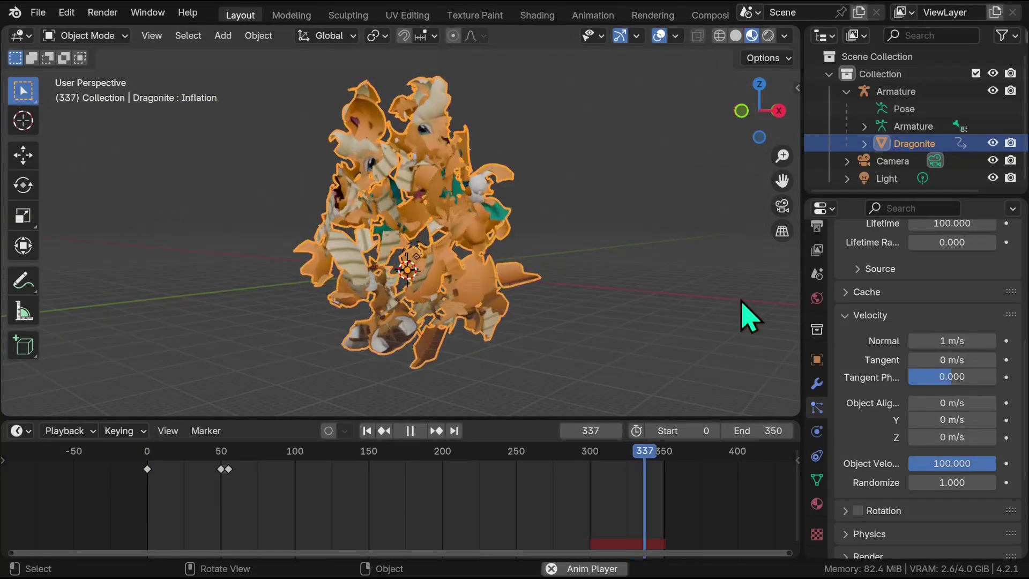
# Examine Dragonite's belly surface up close at frames 186 and 251, before the explosion.
pyautogui.click(422, 455)
pyautogui.press('space')
pyautogui.scroll(8, 503, 209)
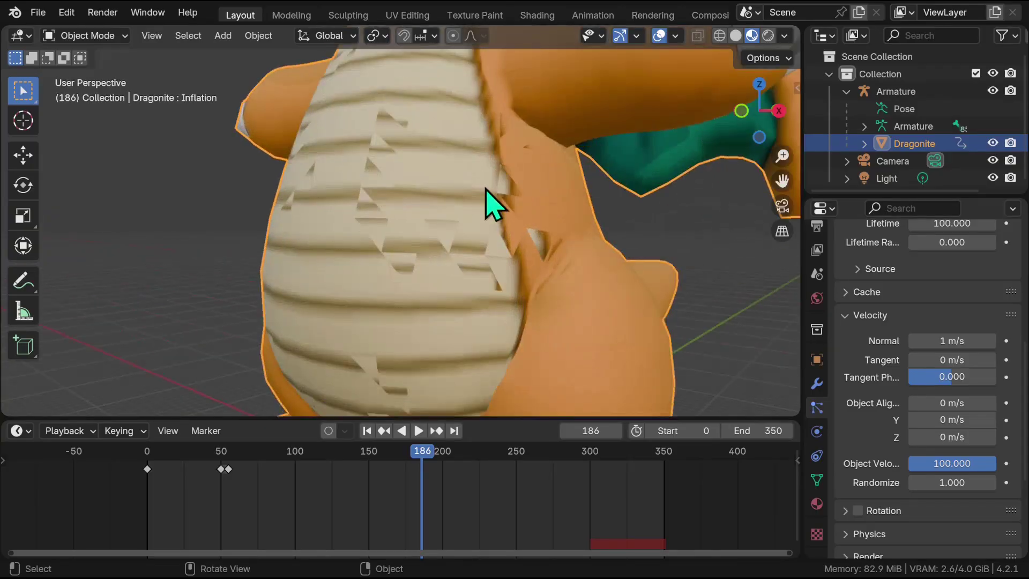
pyautogui.moveTo(789, 98); pyautogui.dragTo(759, 43)
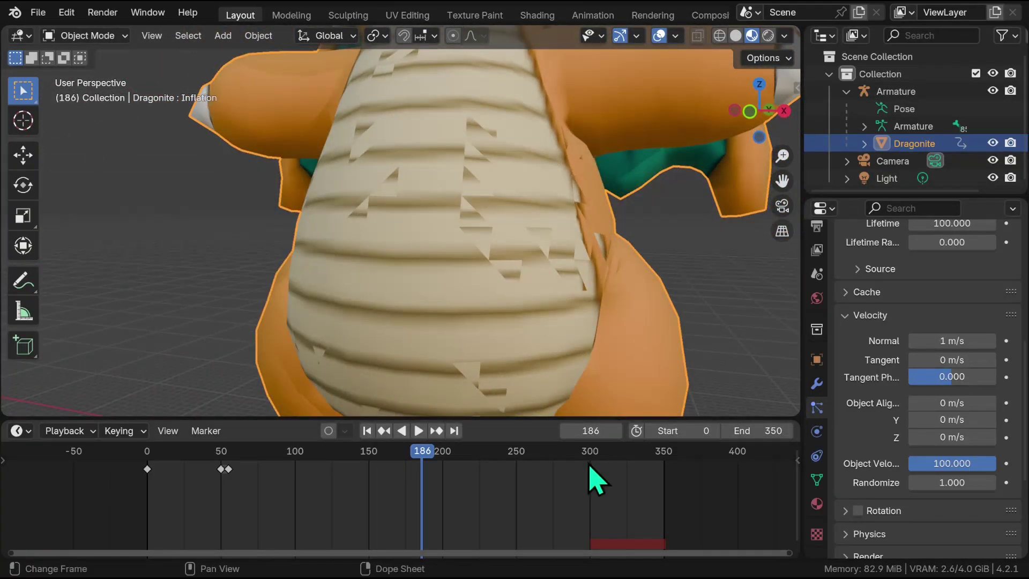
pyautogui.moveTo(590, 466); pyautogui.dragTo(519, 485)
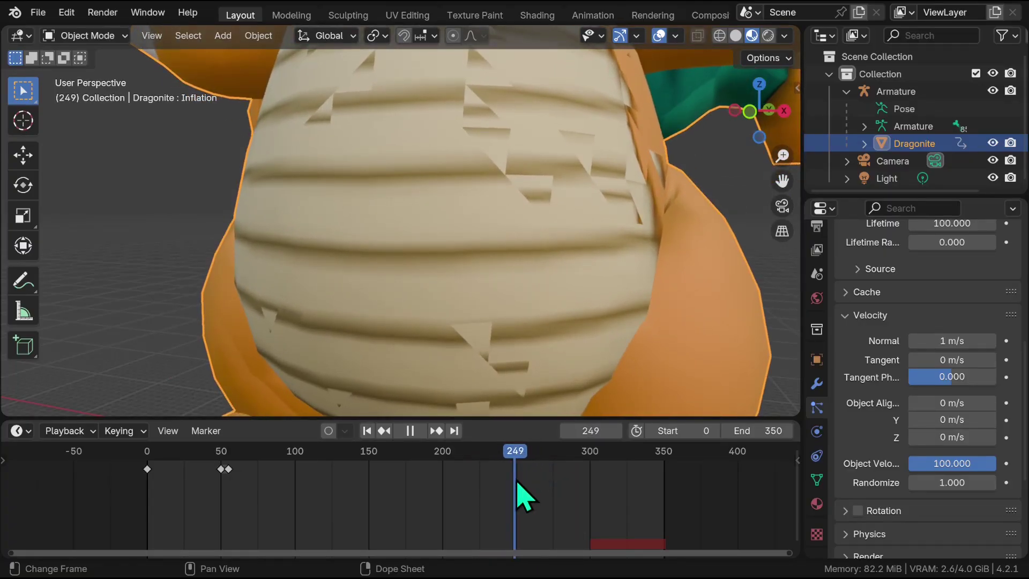
pyautogui.scroll(-5, 552, 367)
pyautogui.scroll(7, 551, 368)
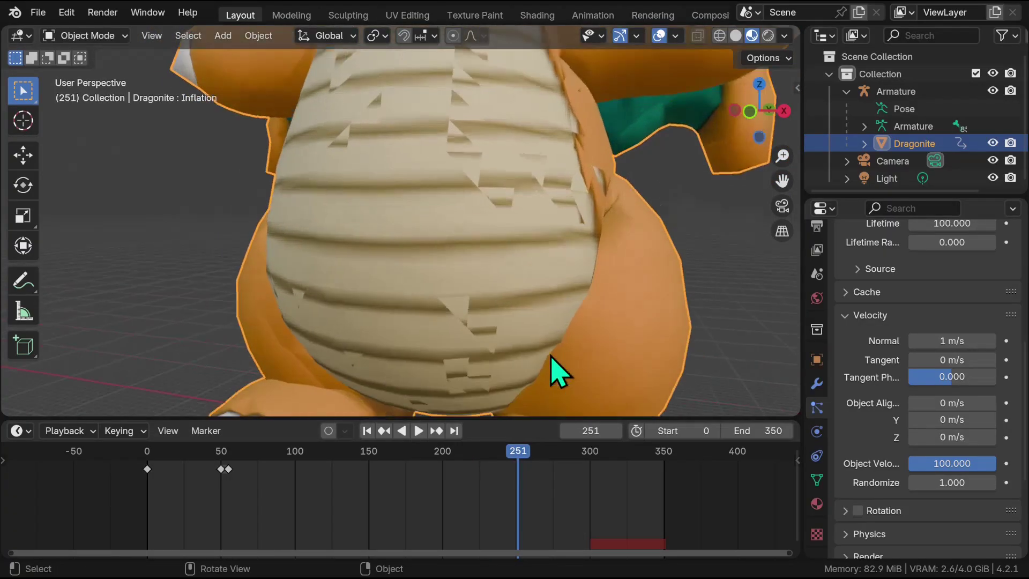
pyautogui.scroll(-1, 551, 367)
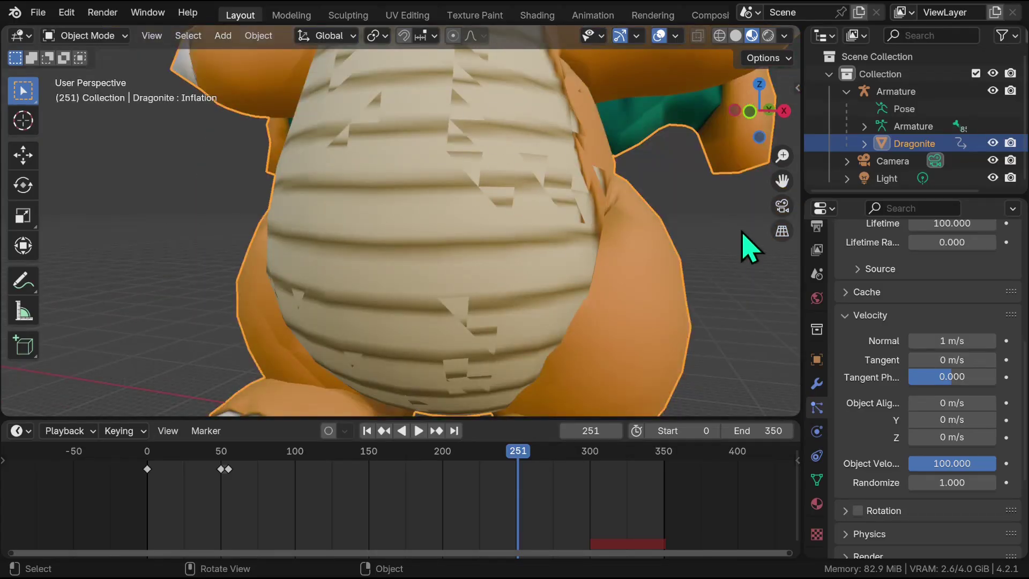
# Turn off Cut Edges in Dragonite's Explode modifier.
pyautogui.click(817, 384)
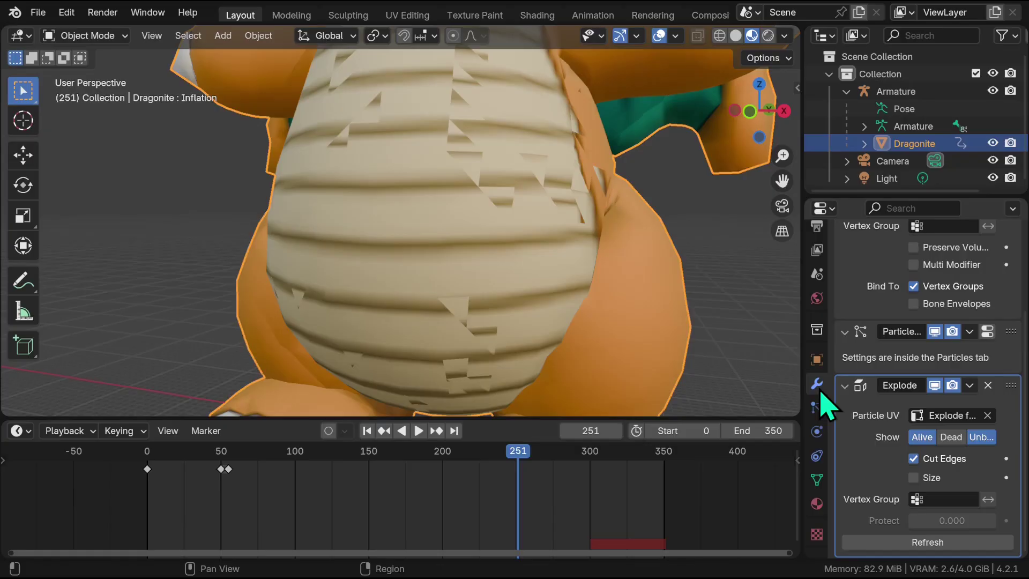
pyautogui.scroll(3, 910, 348)
pyautogui.click(816, 407)
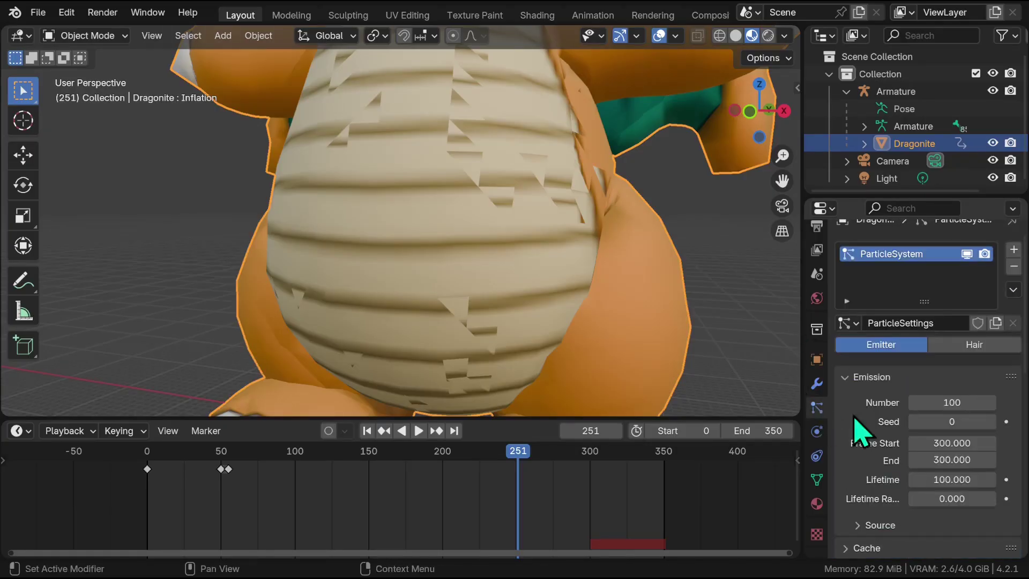
pyautogui.click(817, 383)
pyautogui.scroll(-5, 884, 399)
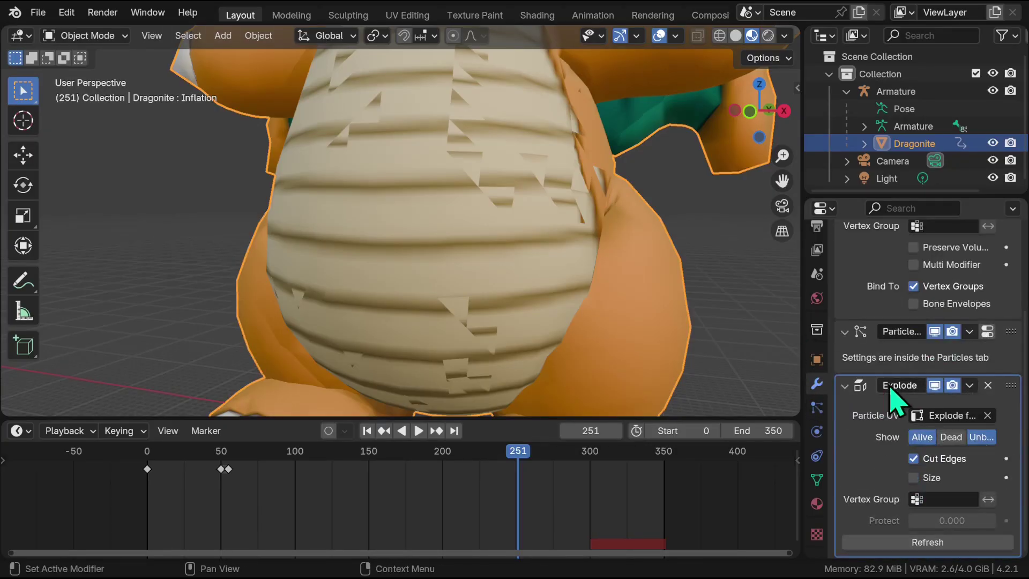
pyautogui.click(913, 459)
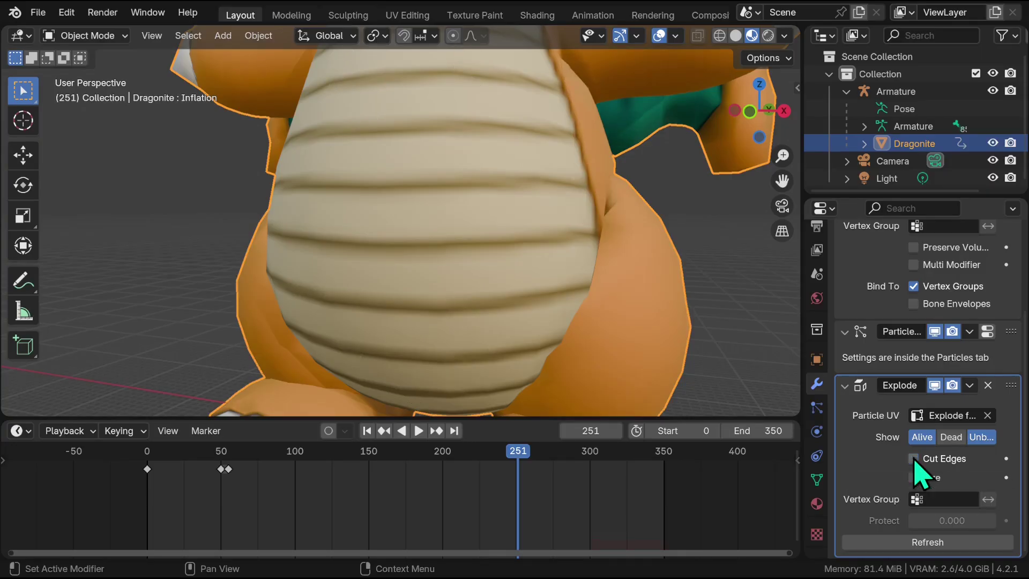
# Check the whole Dragonite model, then scrub to frame 322 and examine how far the exploded pieces fly.
pyautogui.scroll(-5, 792, 252)
pyautogui.moveTo(770, 114); pyautogui.dragTo(332, 140)
pyautogui.moveTo(595, 116); pyautogui.dragTo(773, 115)
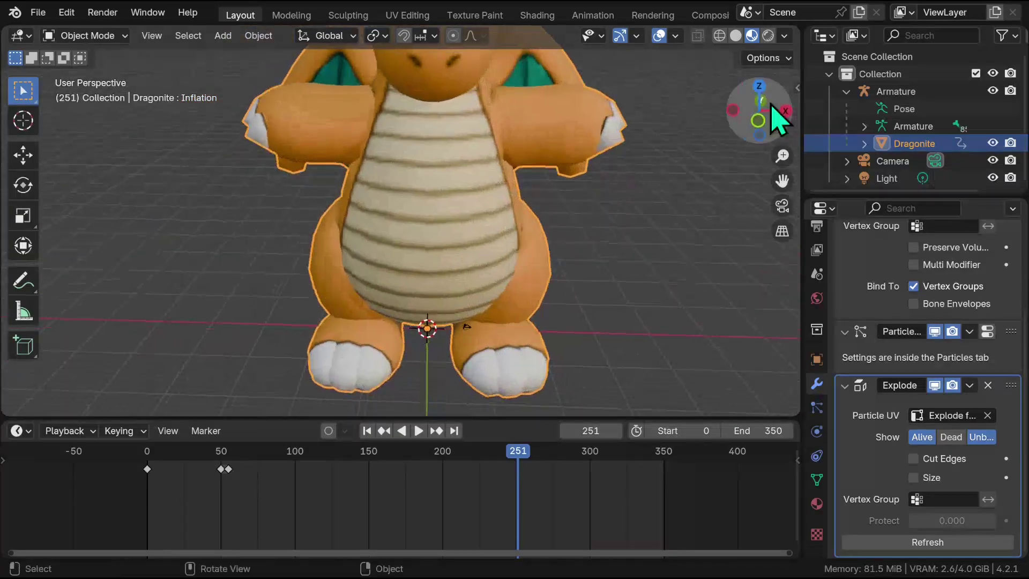
pyautogui.moveTo(535, 455); pyautogui.dragTo(621, 464)
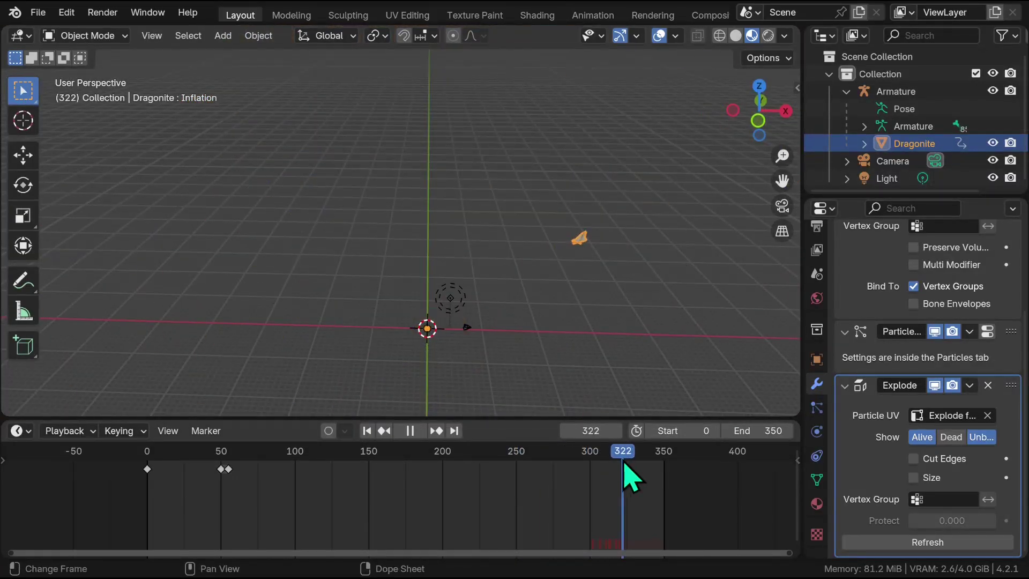
pyautogui.scroll(-12, 630, 333)
pyautogui.scroll(6, 631, 332)
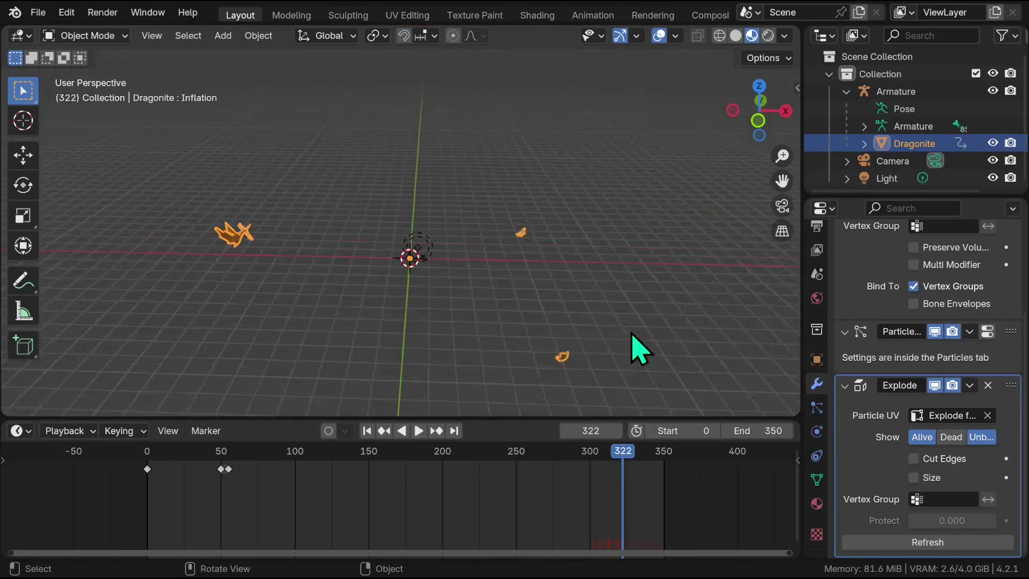
pyautogui.moveTo(751, 131); pyautogui.dragTo(715, 300)
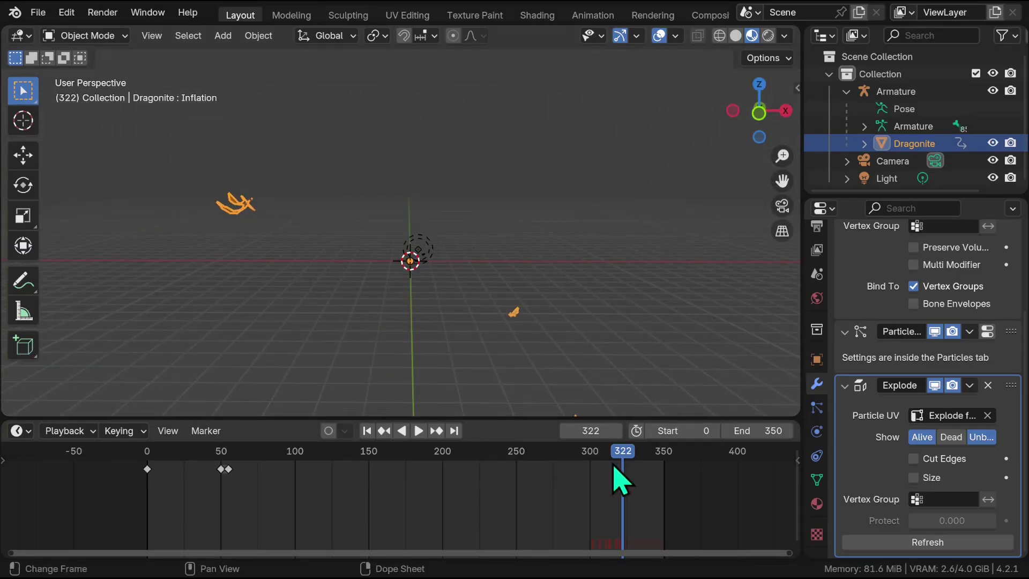
# Set the explosion particles' Object Velocity to 10 and replay the explosion from around frame 300.
pyautogui.click(817, 406)
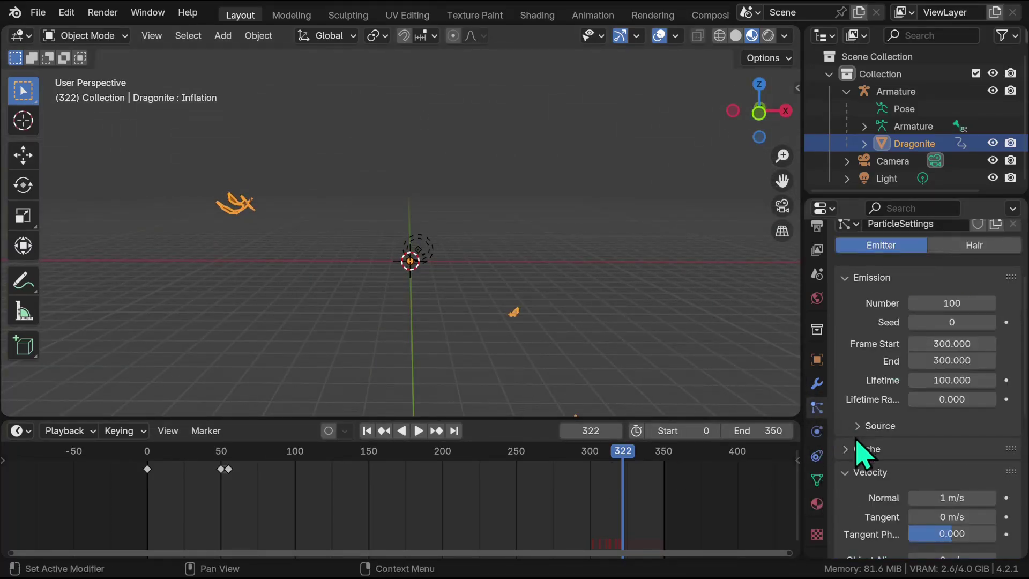
pyautogui.scroll(-8, 861, 450)
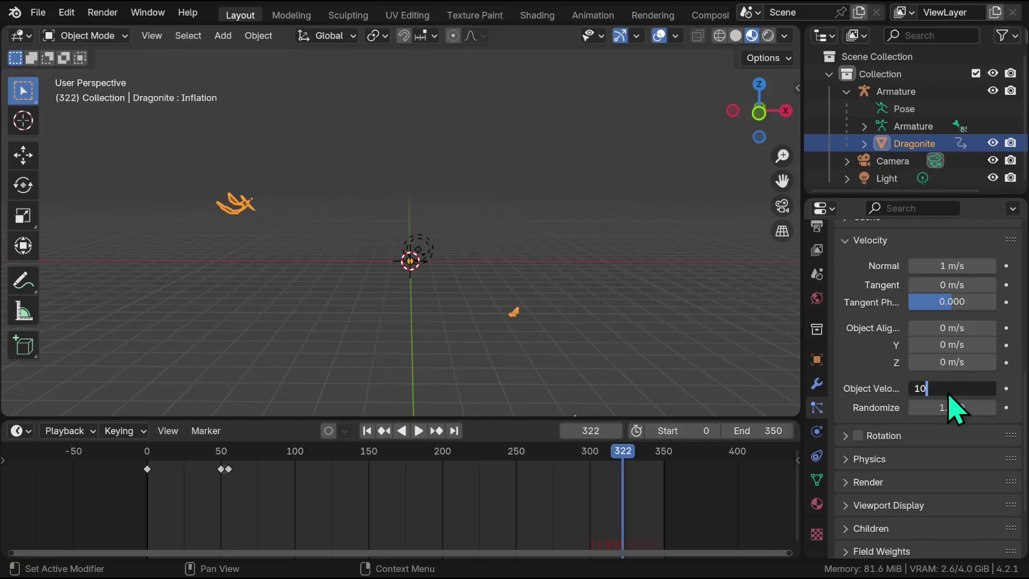
pyautogui.click(579, 469)
pyautogui.press('space')
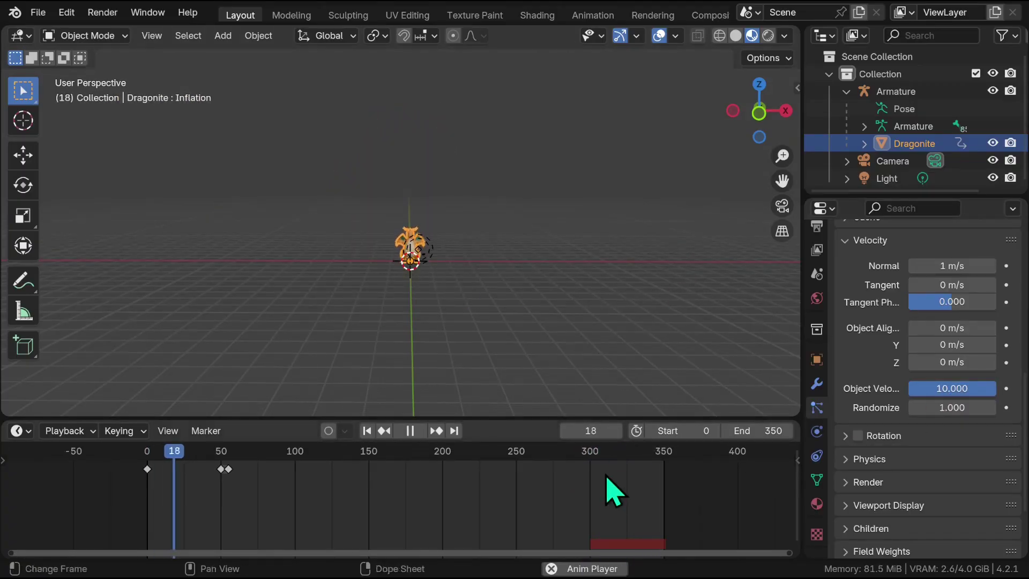
pyautogui.click(589, 471)
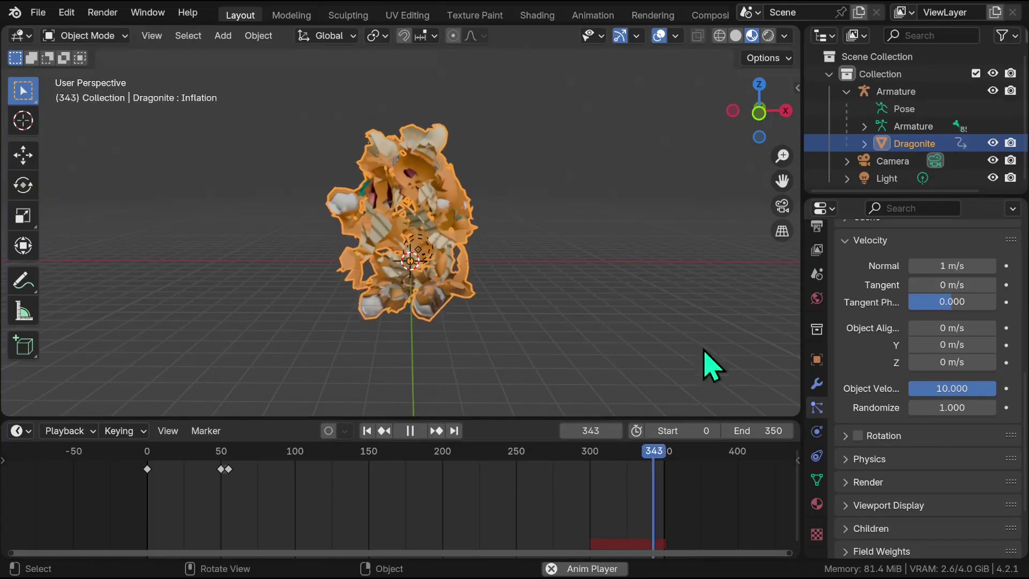
pyautogui.press('space')
# Set the explosion particles' Object Velocity to 25 and replay the explosion from frame 300.
pyautogui.click(947, 388)
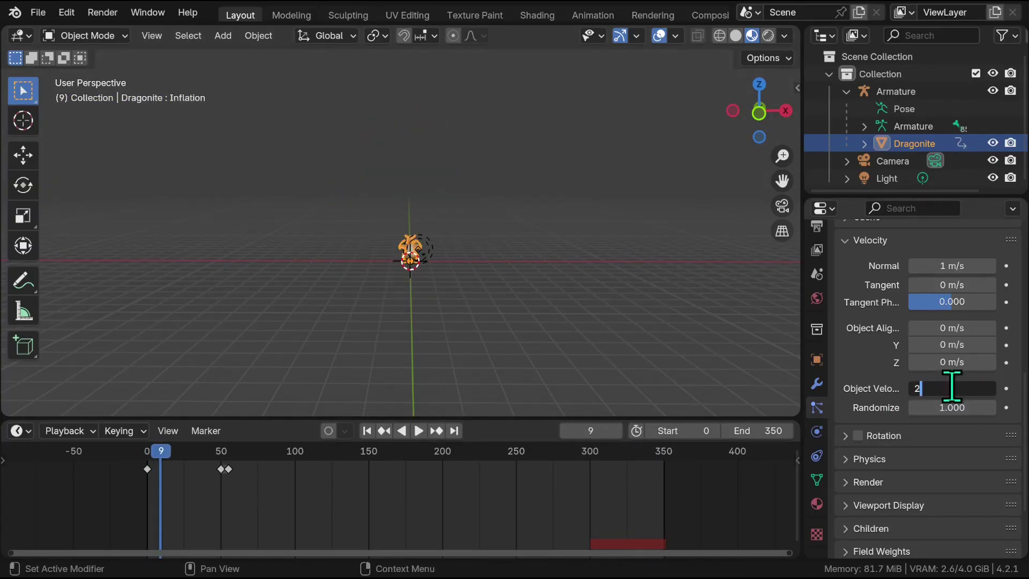
pyautogui.click(590, 462)
pyautogui.press('space')
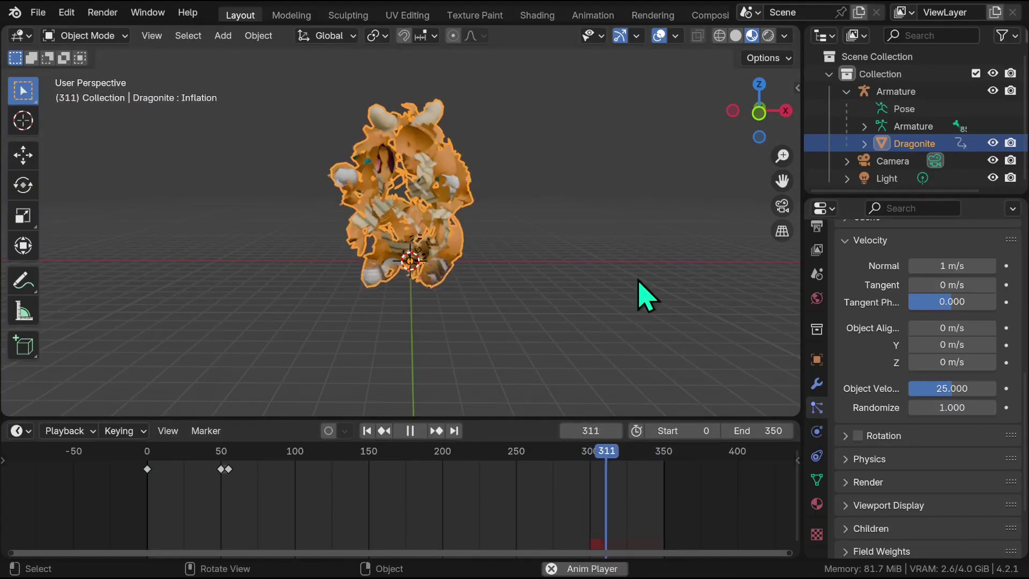
pyautogui.press('space')
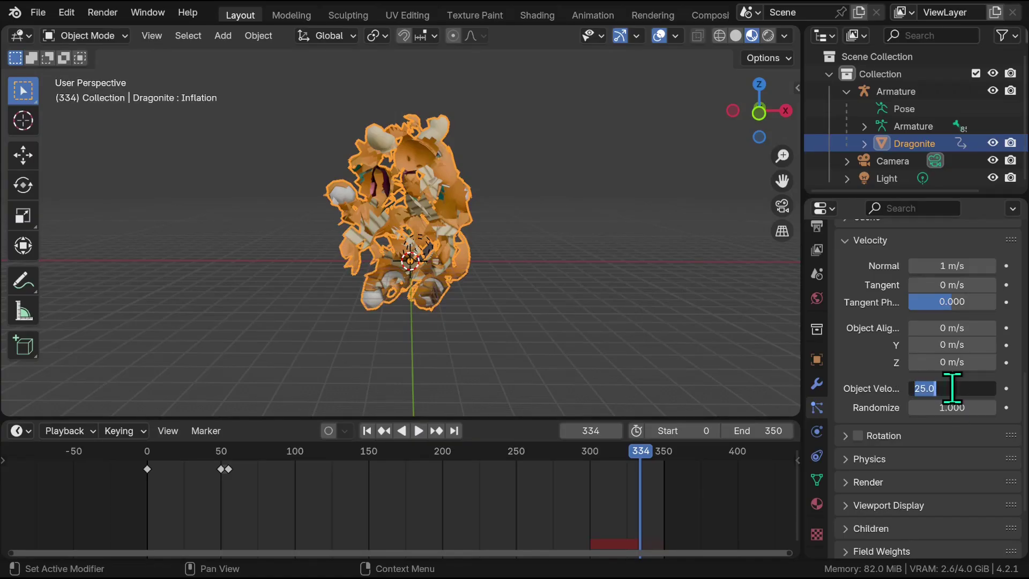
# Set the explosion particles' Object Velocity to 50 and replay the explosion from frame 297.
pyautogui.write('50')
pyautogui.press('Return')
pyautogui.click(585, 467)
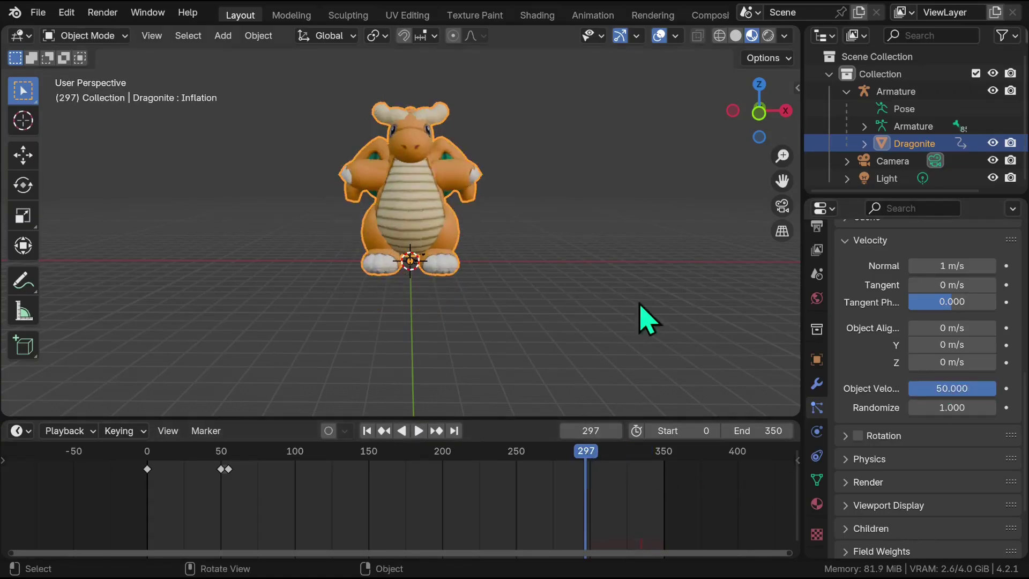
pyautogui.press('space')
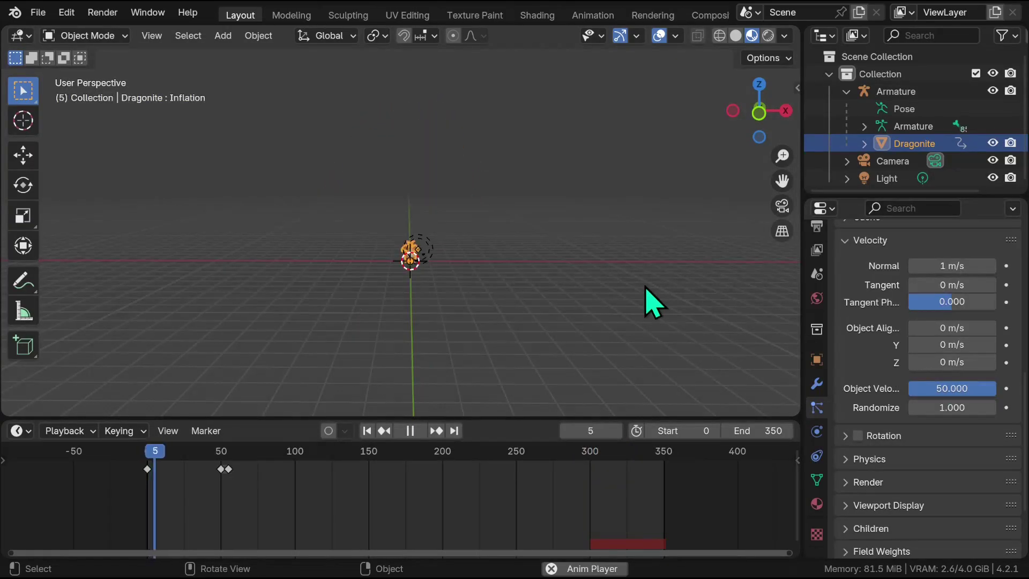
pyautogui.press('space')
# Move the timeline to frame 350 and examine the exploded Dragonite pieces up close from several angles.
pyautogui.moveTo(640, 280); pyautogui.dragTo(677, 207, button='middle')
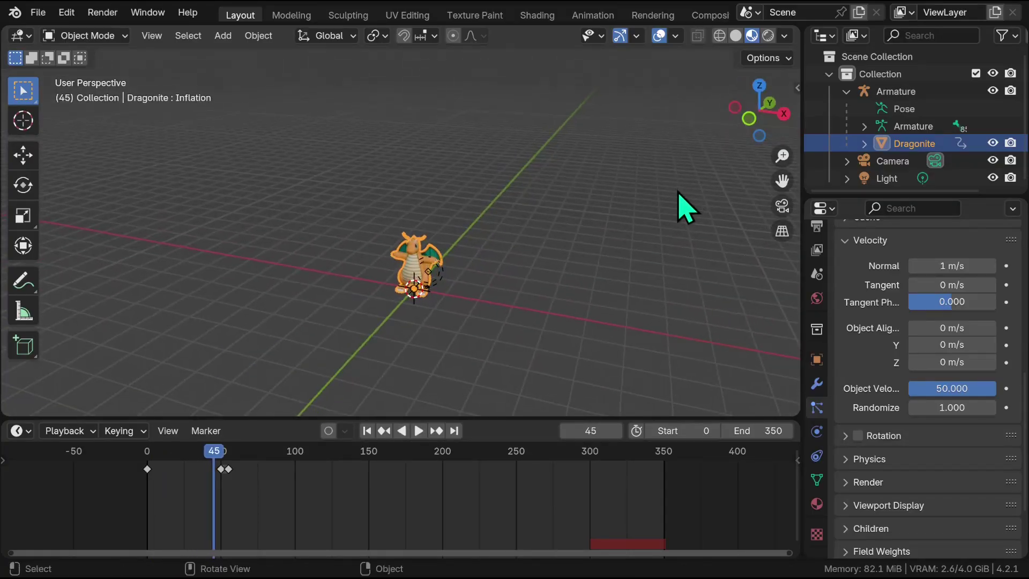
pyautogui.scroll(5, 685, 210)
pyautogui.moveTo(771, 139); pyautogui.dragTo(768, 114)
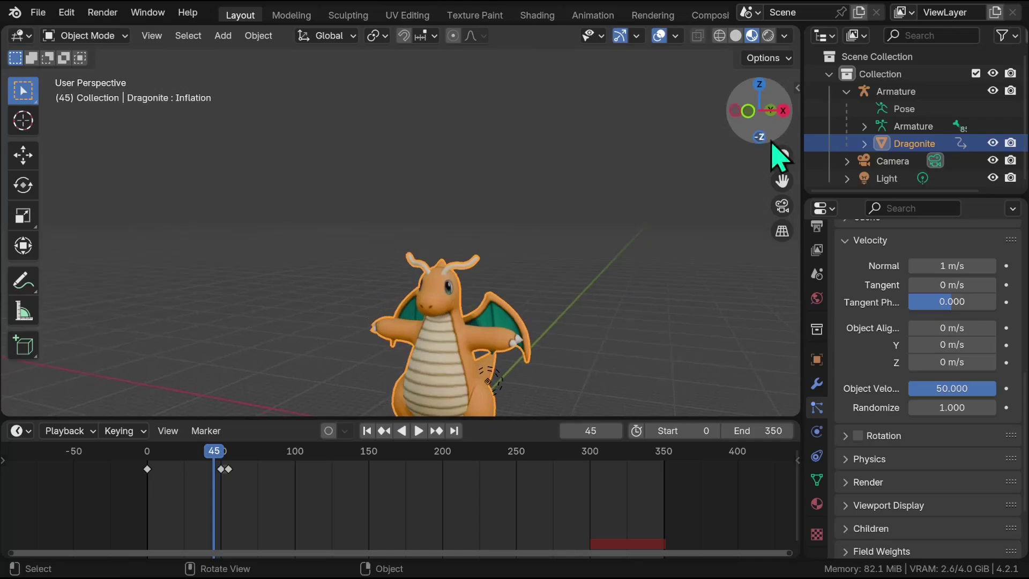
pyautogui.moveTo(782, 181); pyautogui.dragTo(786, 127)
pyautogui.moveTo(216, 455); pyautogui.dragTo(666, 467)
pyautogui.press('space')
pyautogui.scroll(-5, 633, 348)
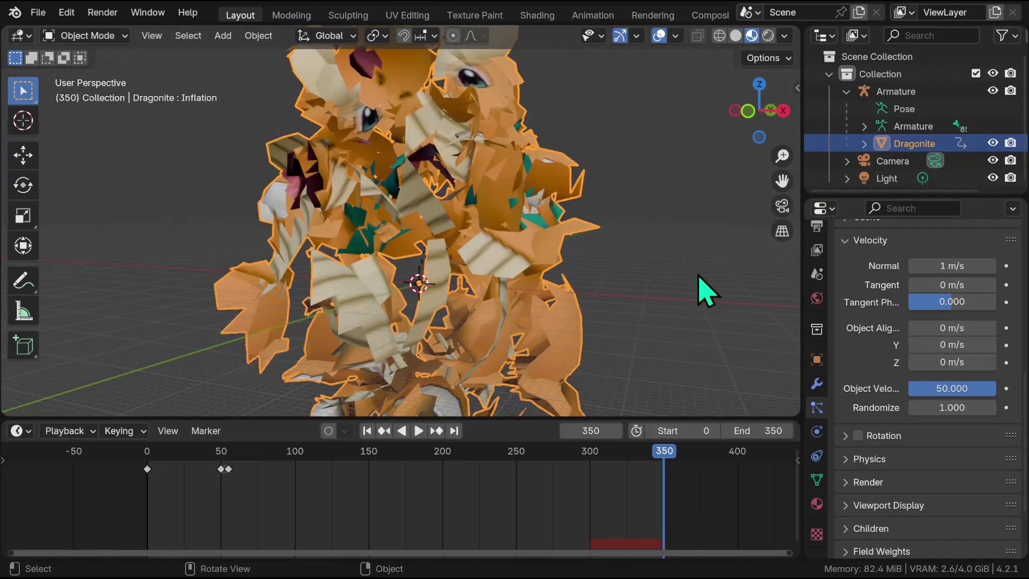
pyautogui.moveTo(776, 111)
pyautogui.mouseDown()
pyautogui.moveTo(766, 112)
pyautogui.moveTo(776, 111)
pyautogui.mouseUp()
pyautogui.moveTo(782, 181); pyautogui.dragTo(785, 195)
pyautogui.moveTo(769, 126); pyautogui.dragTo(769, 116)
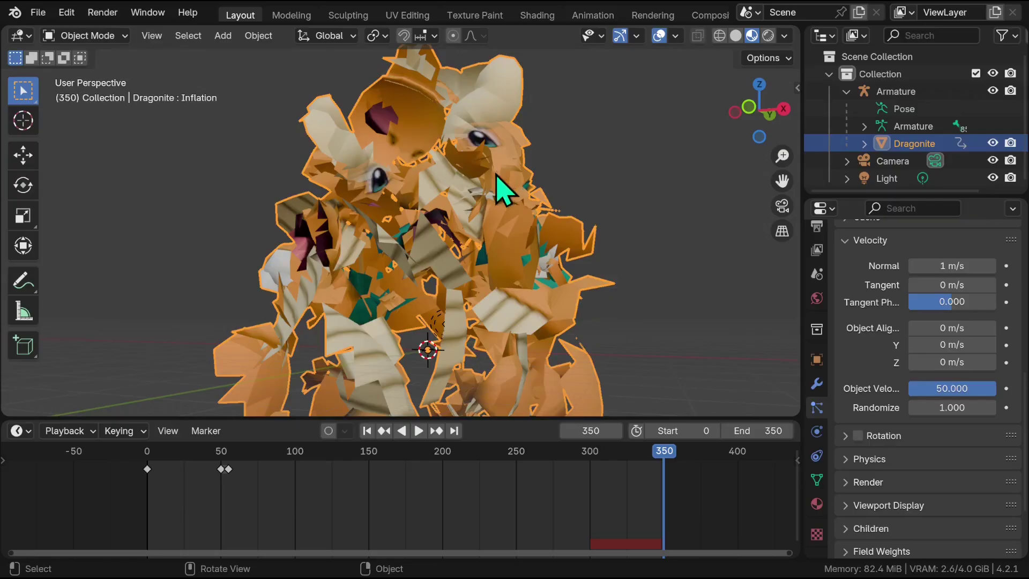
# Play the full growth and explosion animation from frame 0.
pyautogui.click(149, 470)
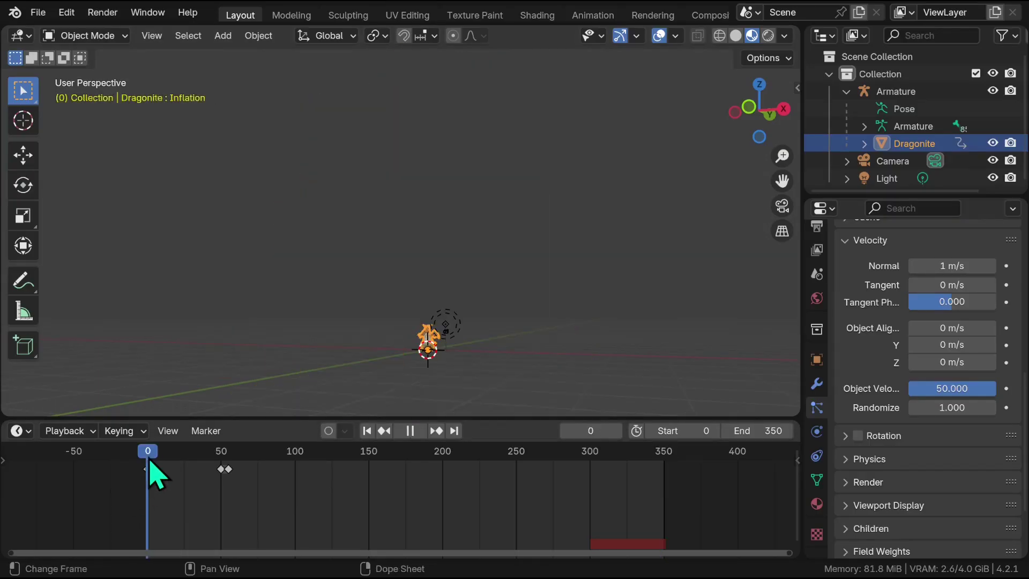
pyautogui.press('space')
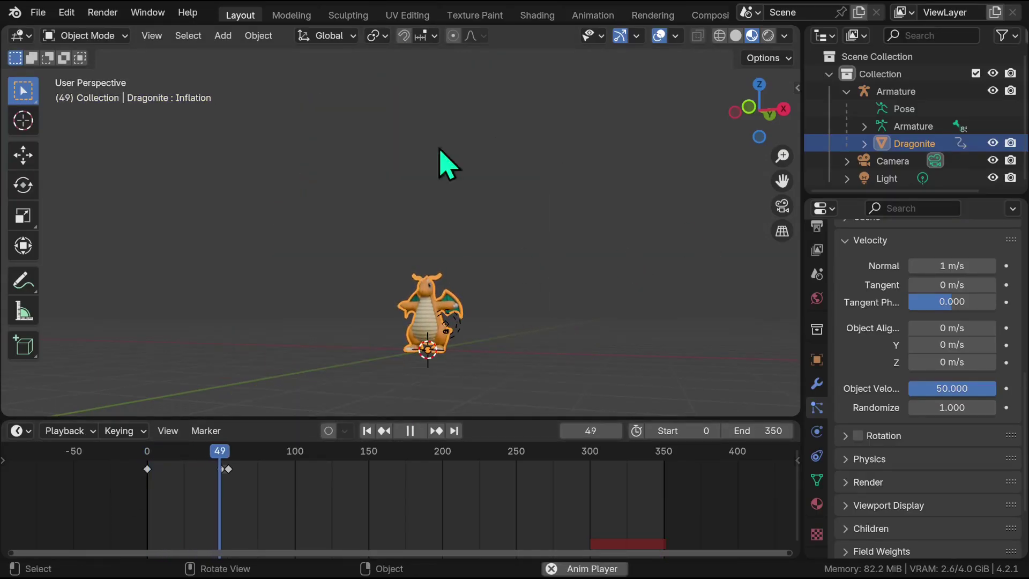